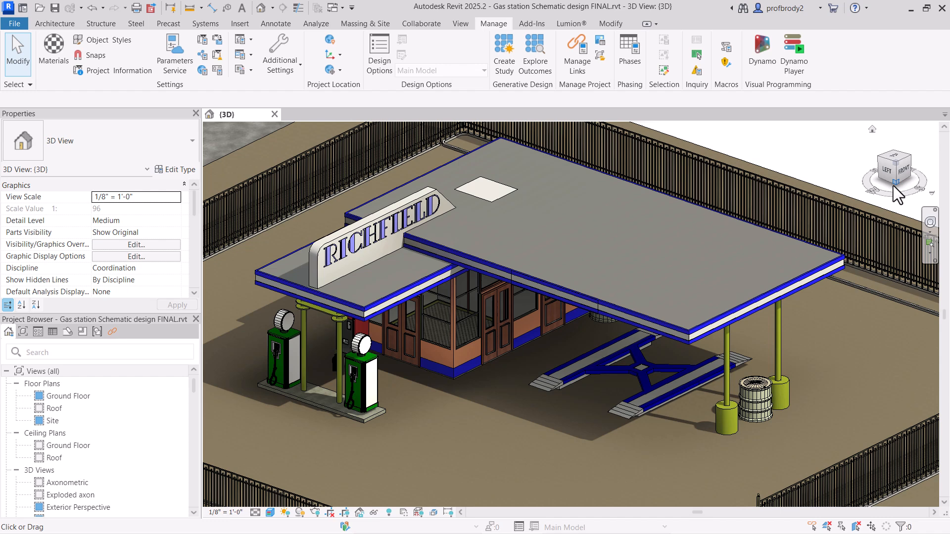
{"action": "left_click", "coordinate": [13, 22]}
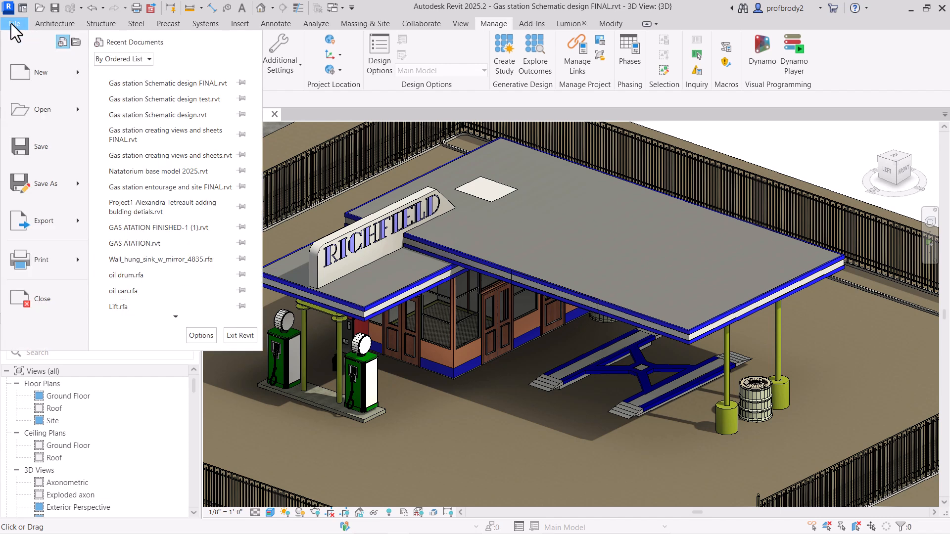
{"action": "mouse_move", "coordinate": [77, 186]}
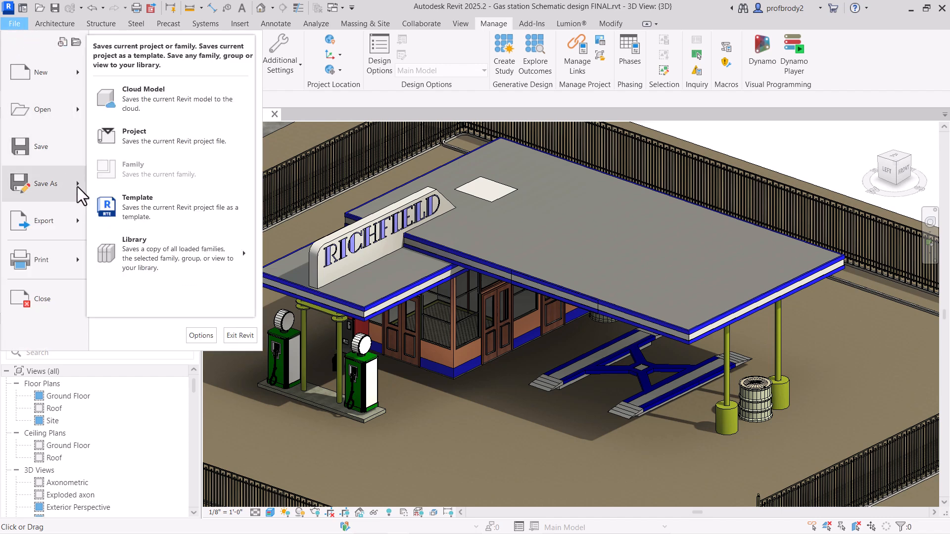
{"action": "left_click", "coordinate": [116, 138]}
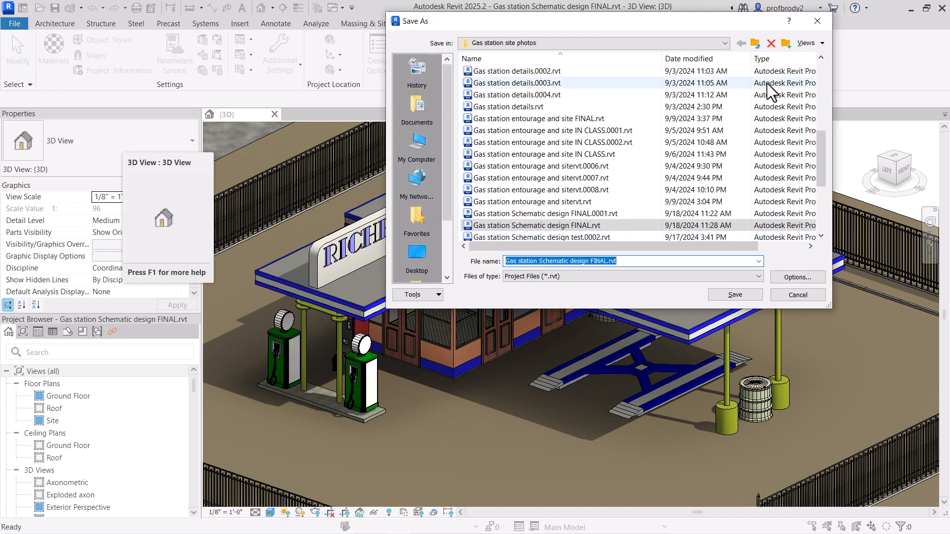
{"action": "left_click", "coordinate": [818, 21]}
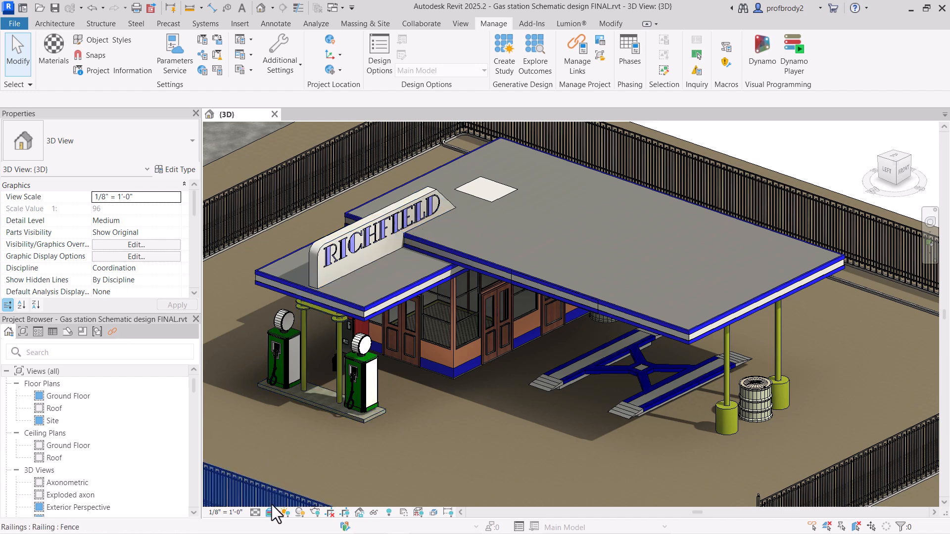
Step: Turn off shadows in the 3D view and set its visual style to Textures
{"action": "left_click", "coordinate": [299, 513]}
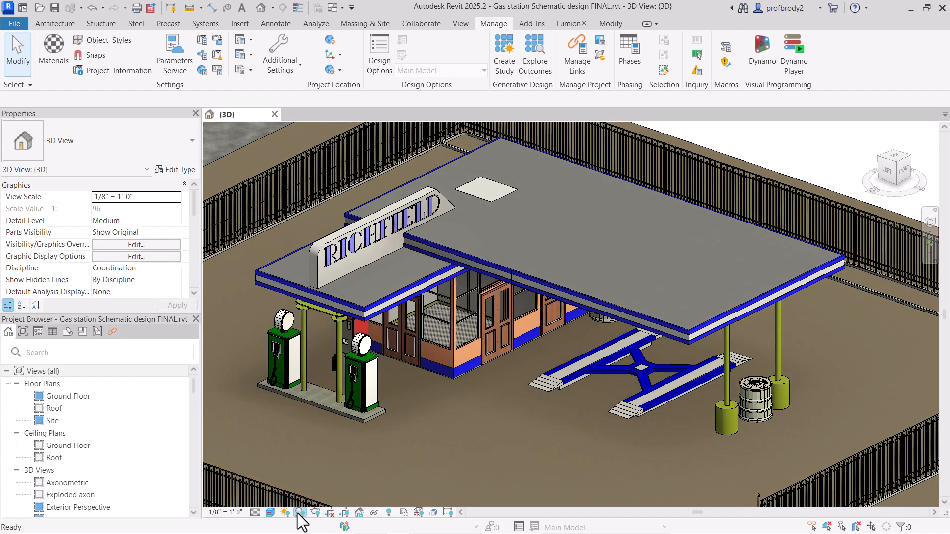
{"action": "left_click", "coordinate": [269, 513]}
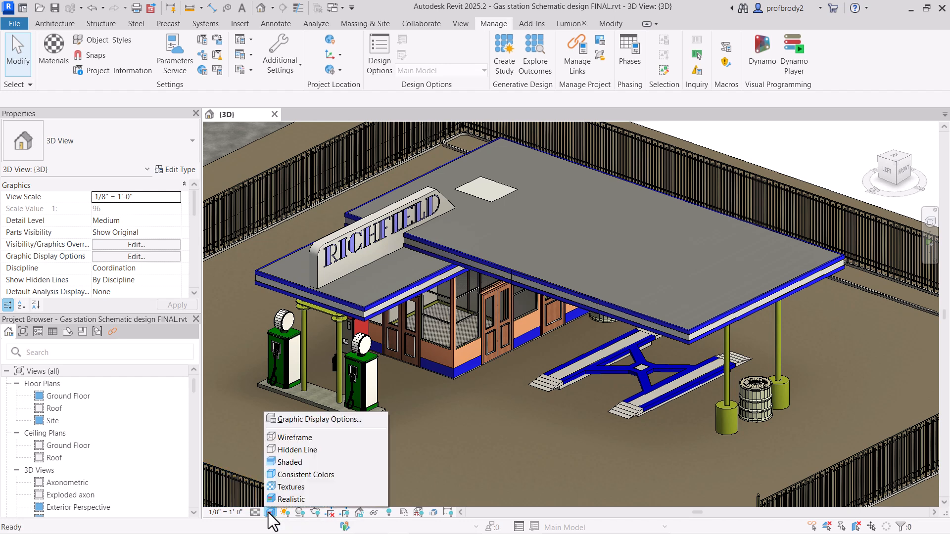
{"action": "left_click", "coordinate": [283, 487]}
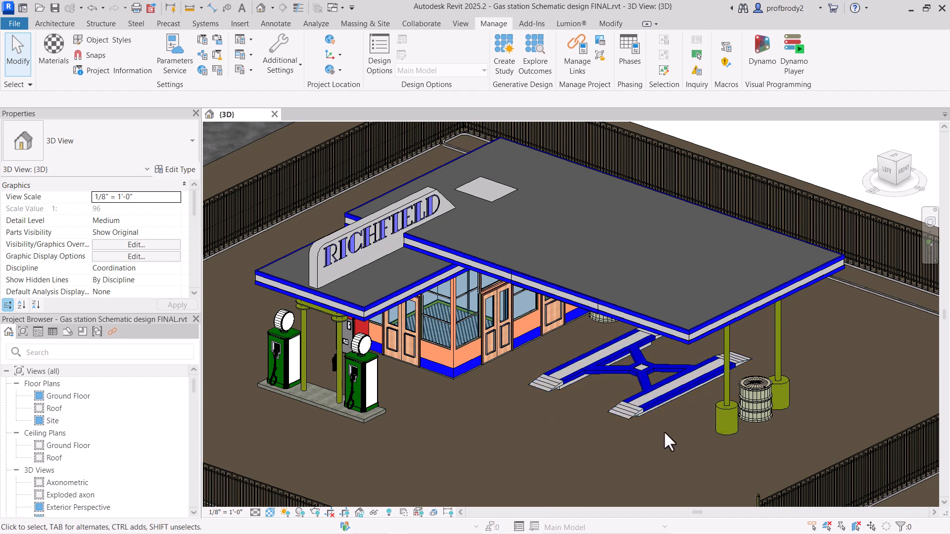
Step: Review the project phases defined in the Phasing settings without changing them
{"action": "left_click", "coordinate": [649, 407]}
{"action": "left_click", "coordinate": [760, 418]}
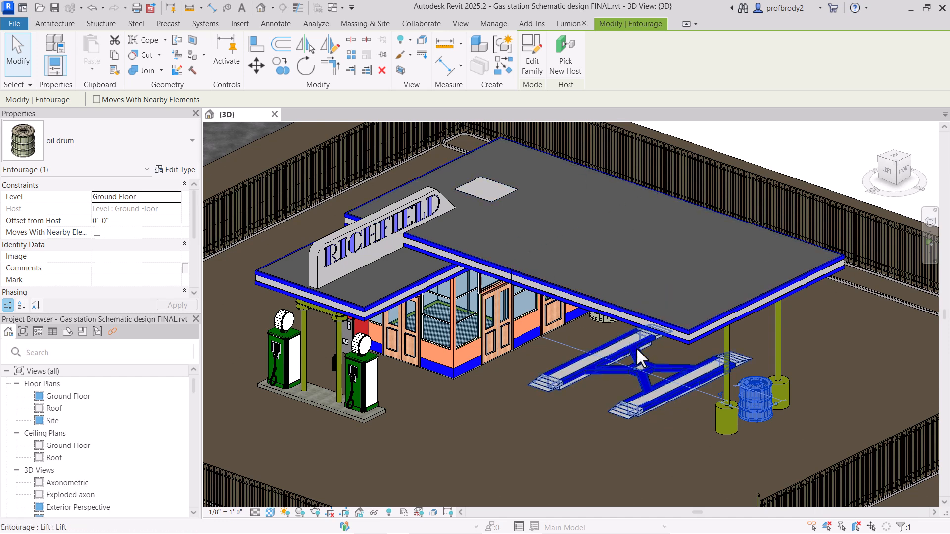
{"action": "left_click", "coordinate": [494, 24]}
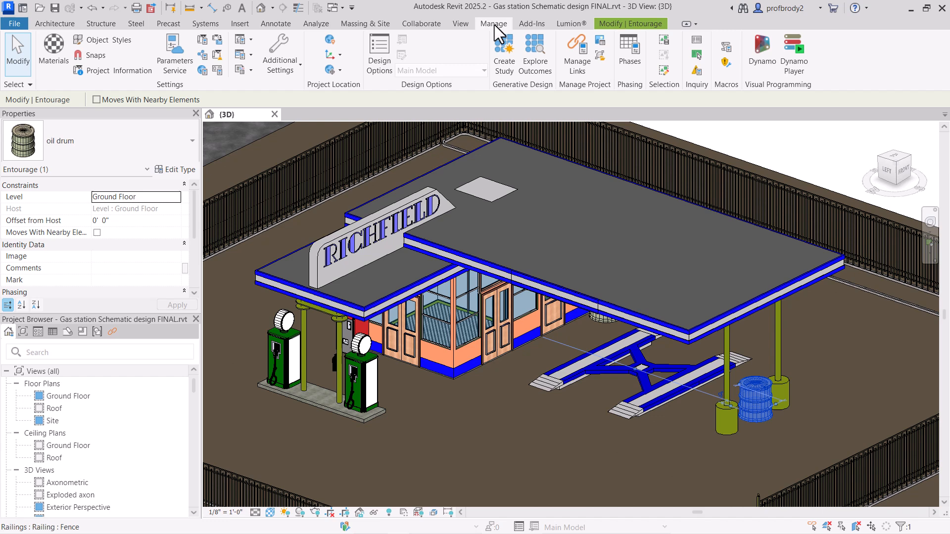
{"action": "left_click", "coordinate": [628, 52]}
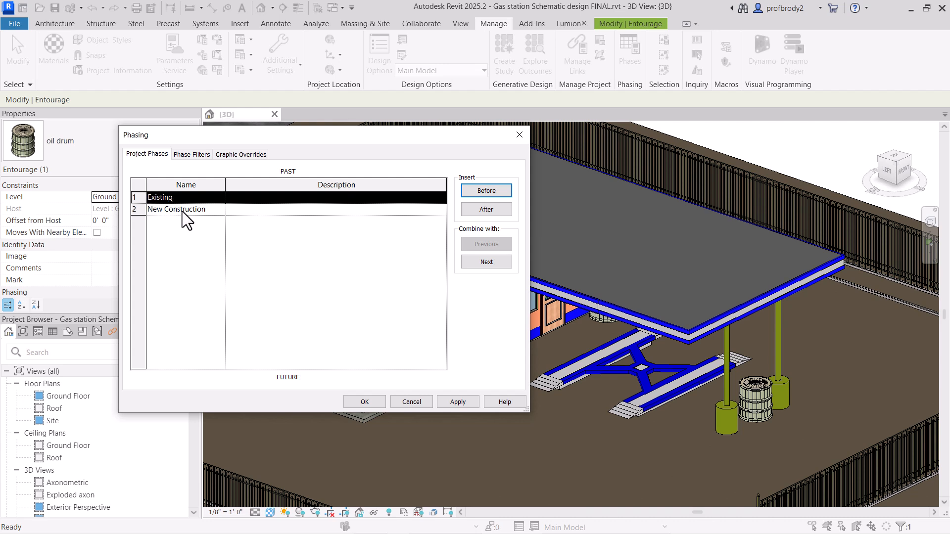
{"action": "left_click", "coordinate": [182, 211]}
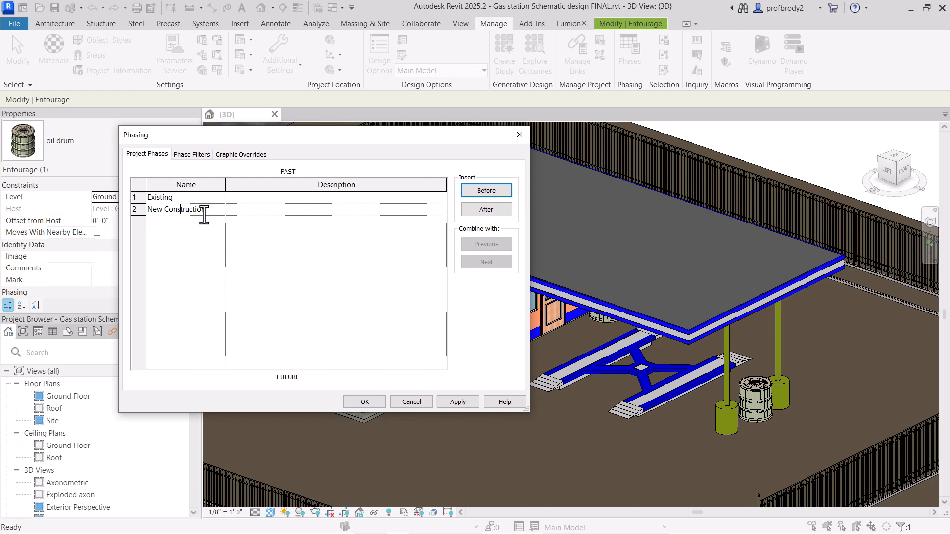
{"action": "left_click", "coordinate": [519, 134]}
{"action": "key", "text": "Escape"}
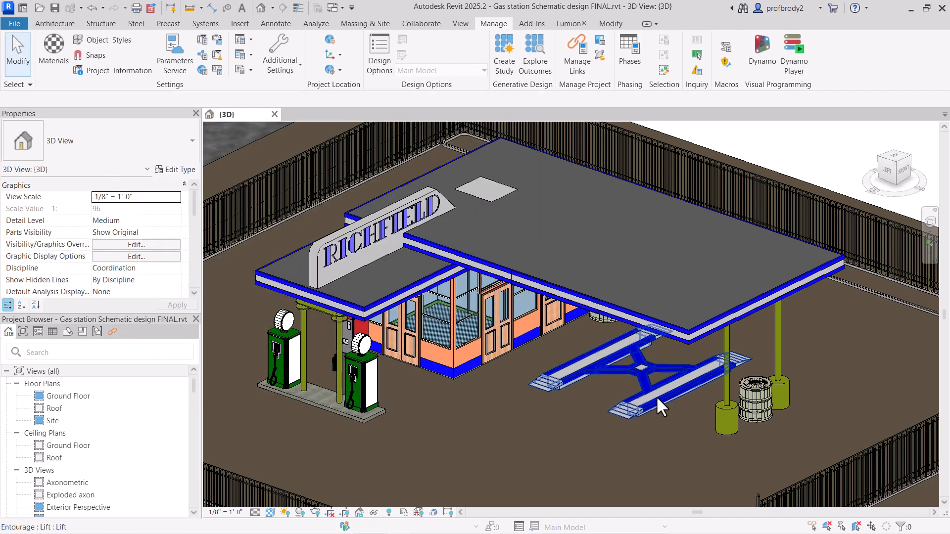
Step: Set the vehicle lift's Phase Created to Existing and its Phase Demolished to New Construction
{"action": "left_click", "coordinate": [656, 396]}
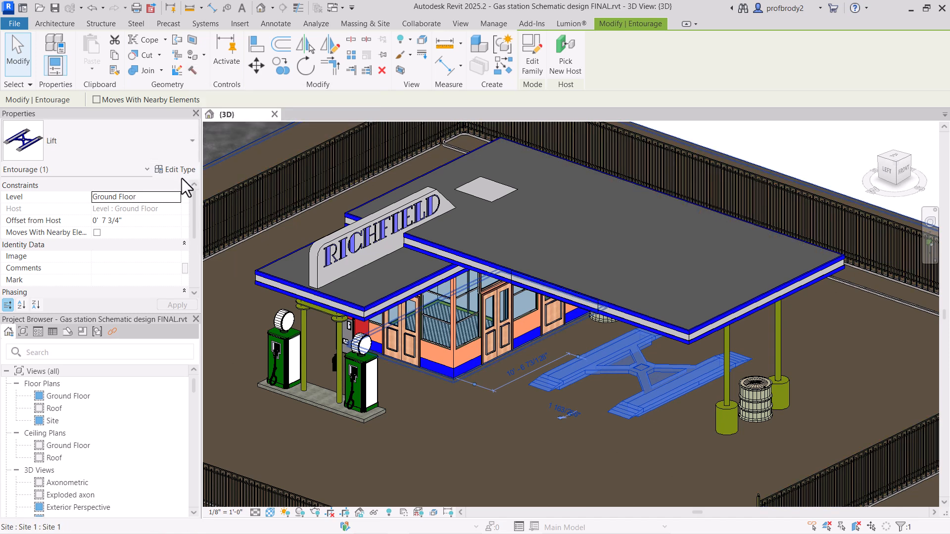
{"action": "scroll", "coordinate": [197, 239], "scroll_direction": "down", "scroll_amount": 3}
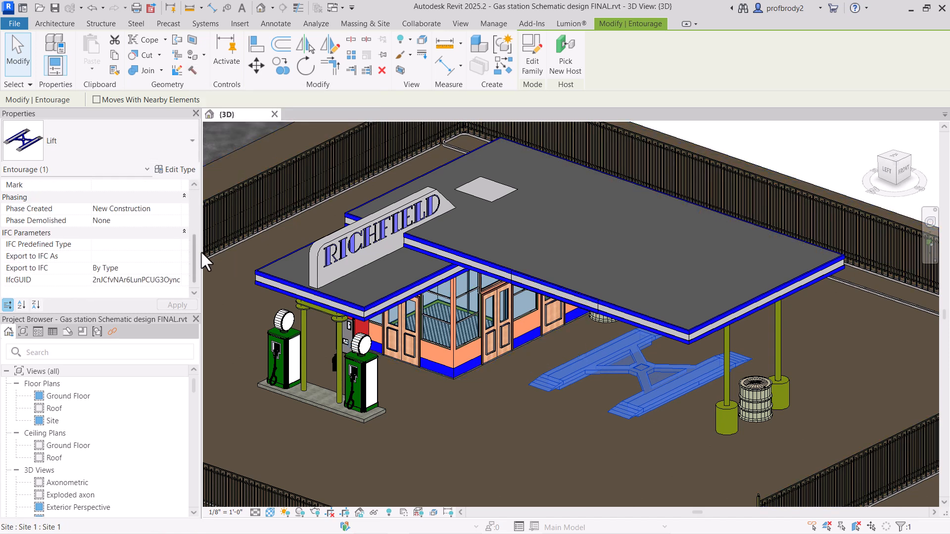
{"action": "left_click", "coordinate": [145, 209]}
{"action": "left_click", "coordinate": [176, 209]}
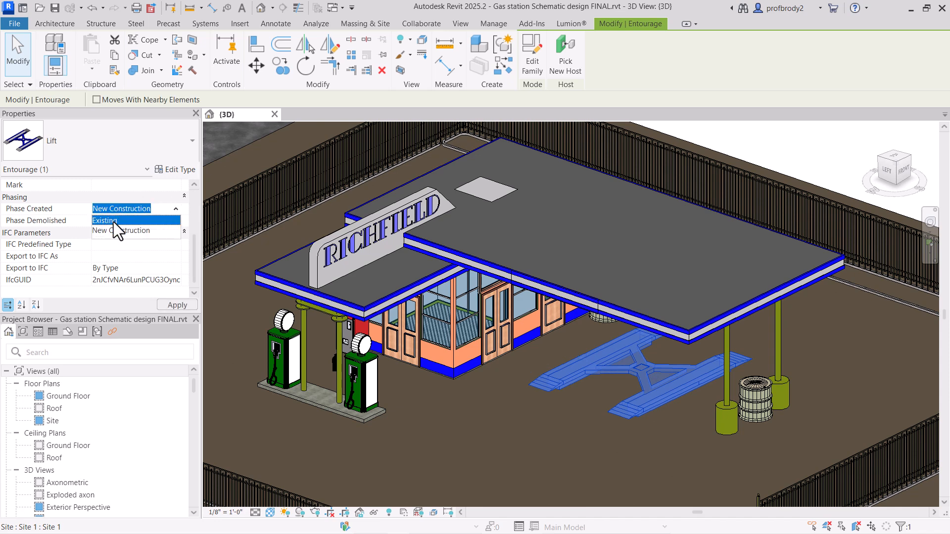
{"action": "left_click", "coordinate": [114, 220]}
{"action": "left_click", "coordinate": [154, 221]}
{"action": "left_click", "coordinate": [176, 221]}
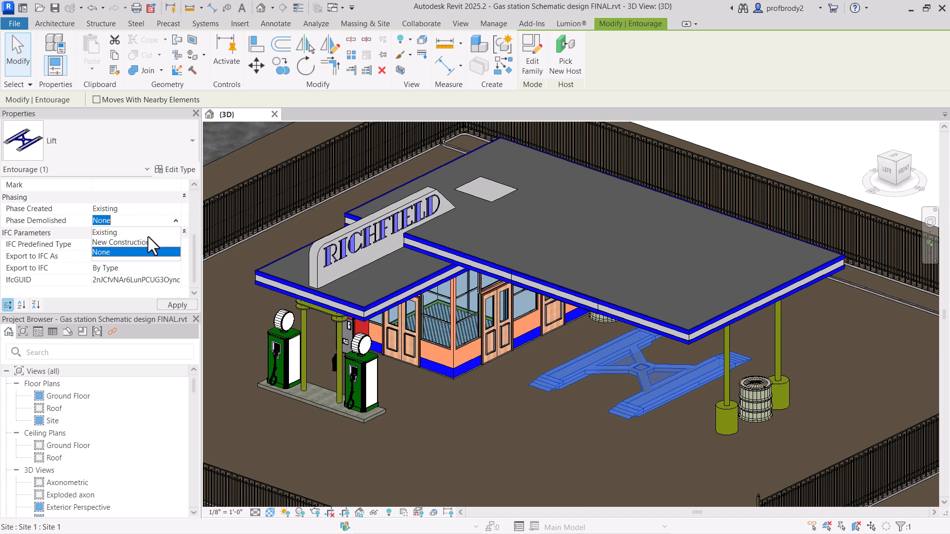
{"action": "left_click", "coordinate": [136, 242]}
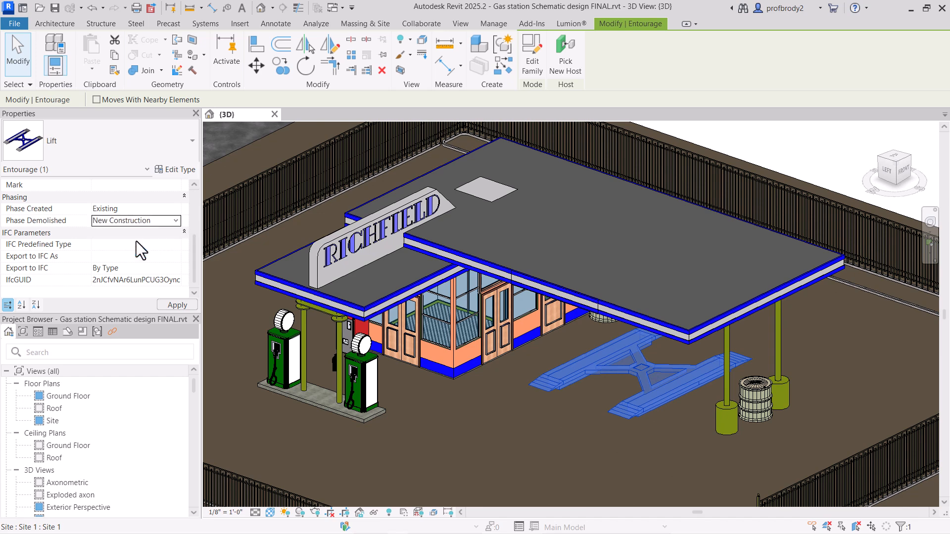
{"action": "left_click", "coordinate": [172, 305]}
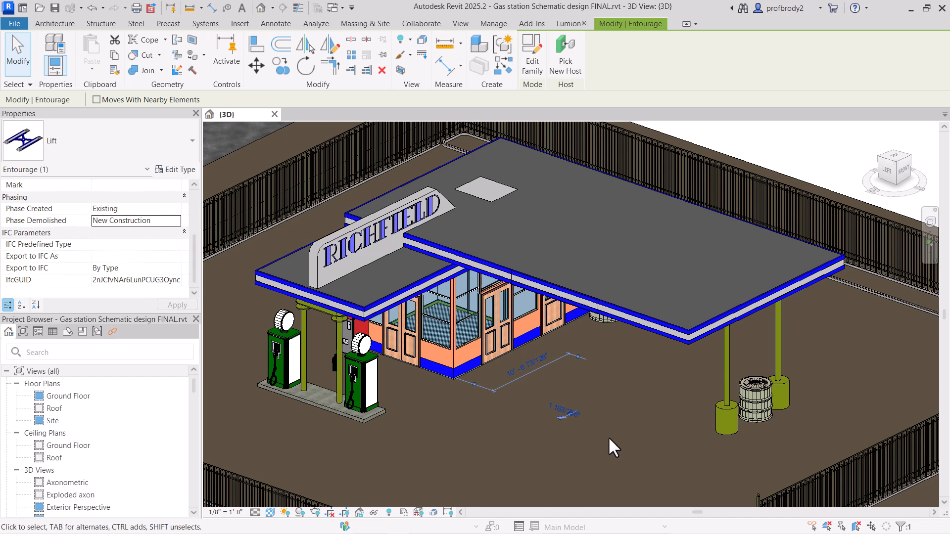
{"action": "left_click", "coordinate": [471, 357]}
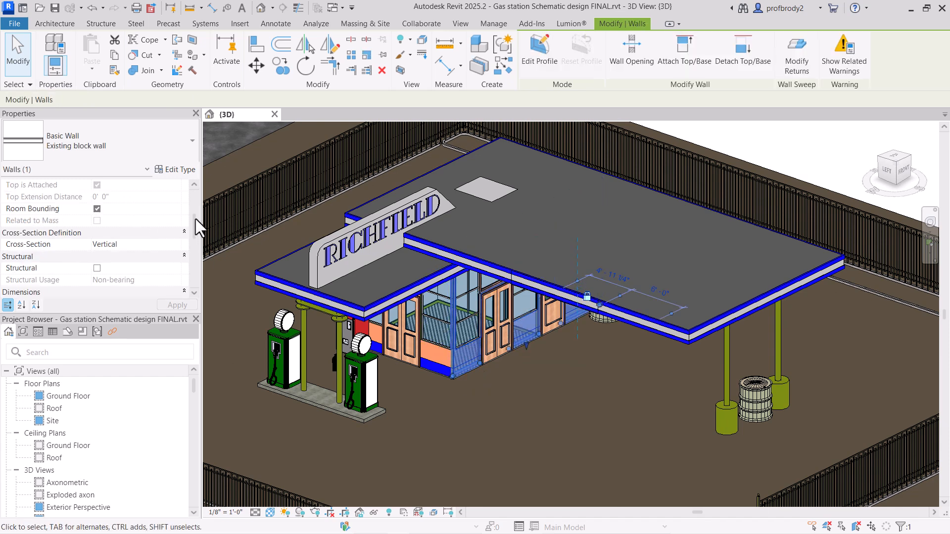
{"action": "scroll", "coordinate": [197, 227], "scroll_direction": "up", "scroll_amount": 5}
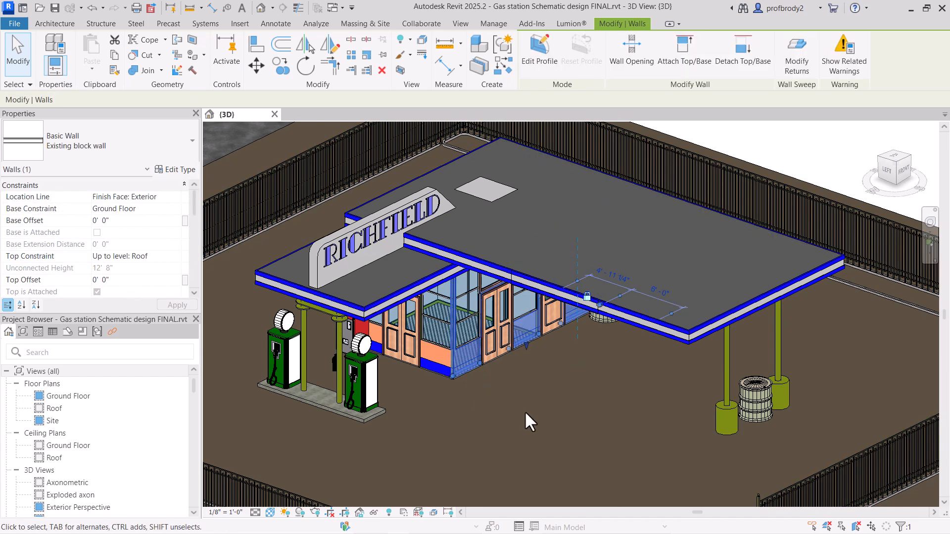
{"action": "key", "text": "Escape"}
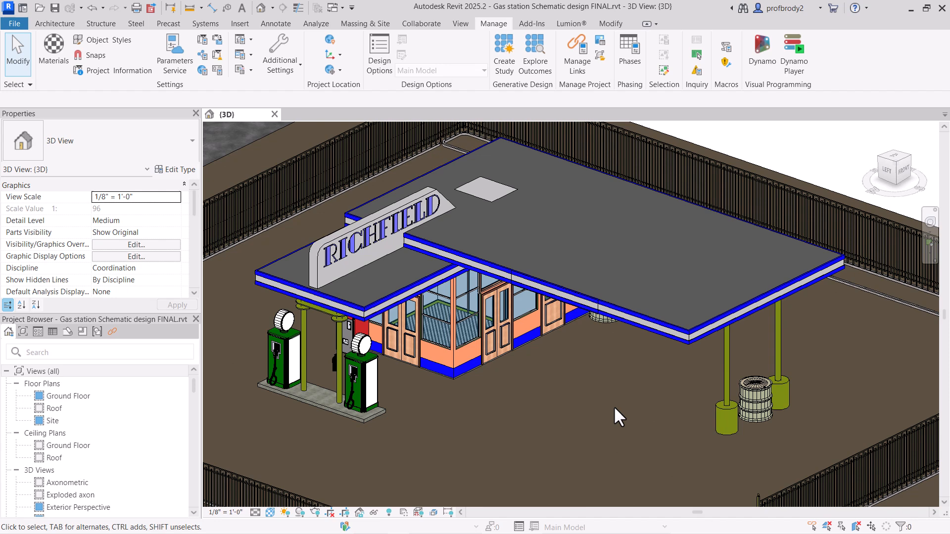
Step: Delete the oil drum standing beside the two canopy columns
{"action": "left_click", "coordinate": [595, 324]}
{"action": "key", "text": "Escape"}
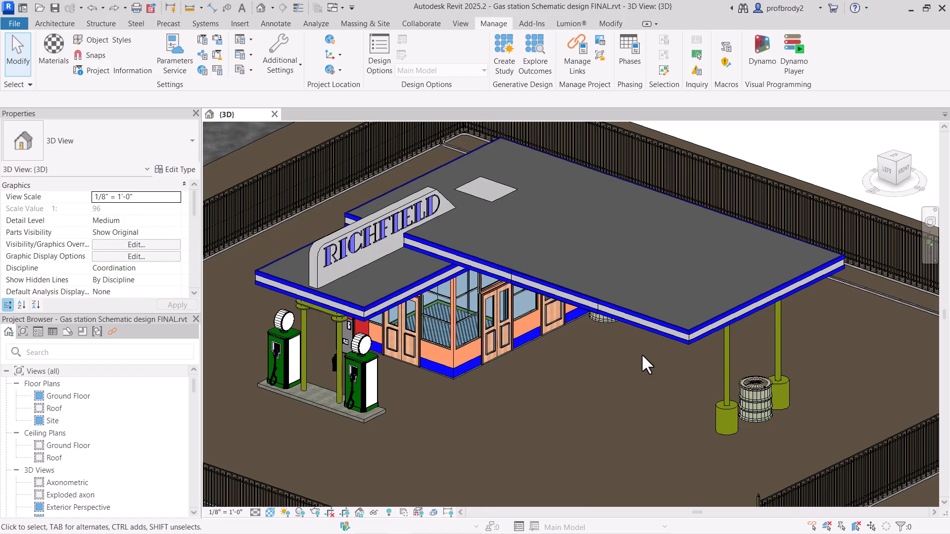
{"action": "left_click", "coordinate": [744, 393]}
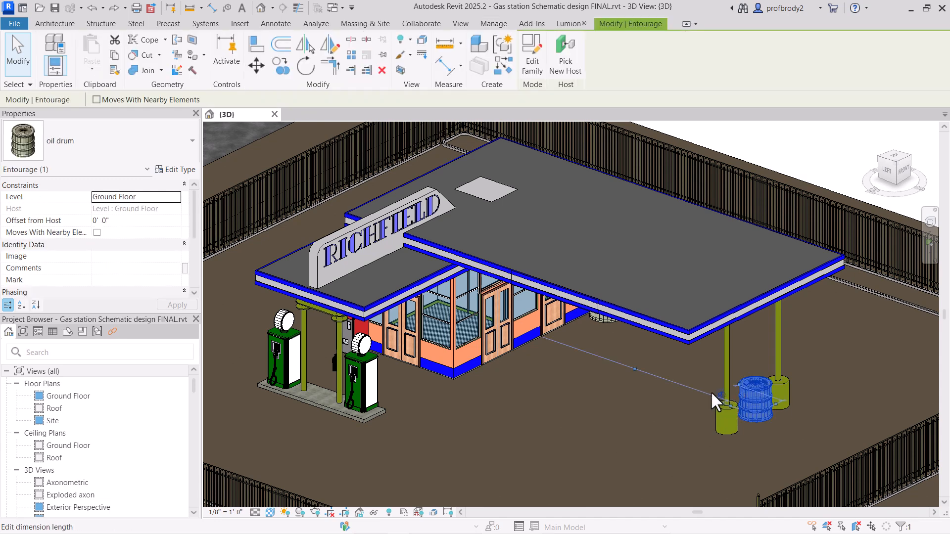
{"action": "key", "text": "Delete"}
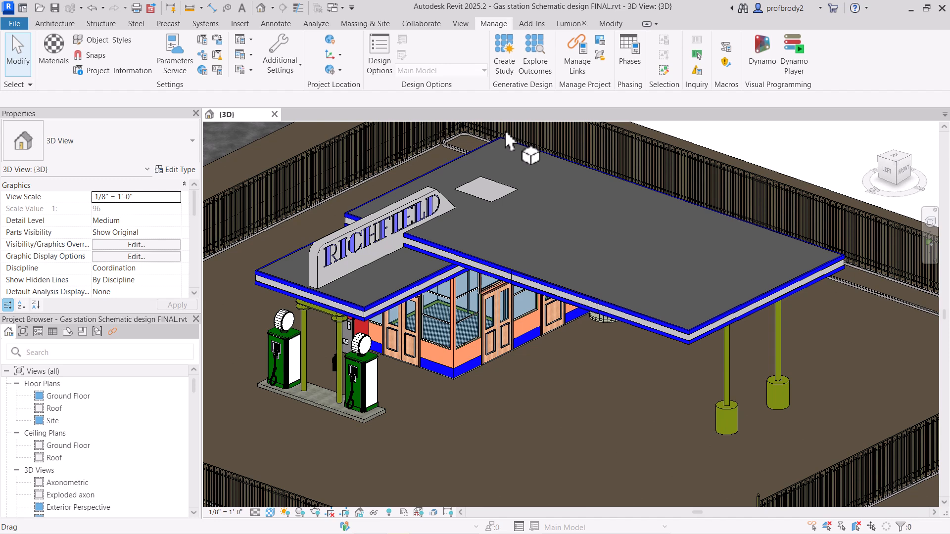
Step: Create a new option set in the project's Design Options
{"action": "left_click", "coordinate": [382, 65]}
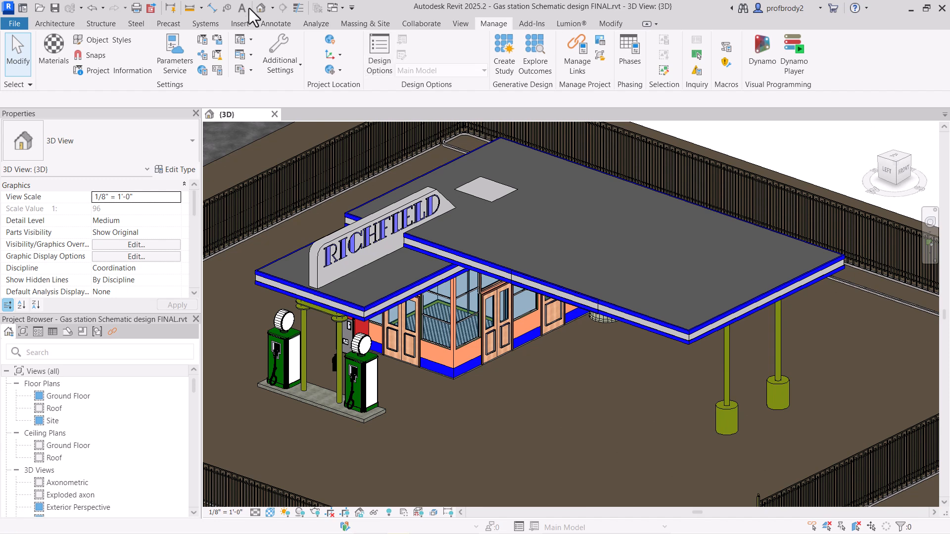
{"action": "left_click", "coordinate": [380, 65]}
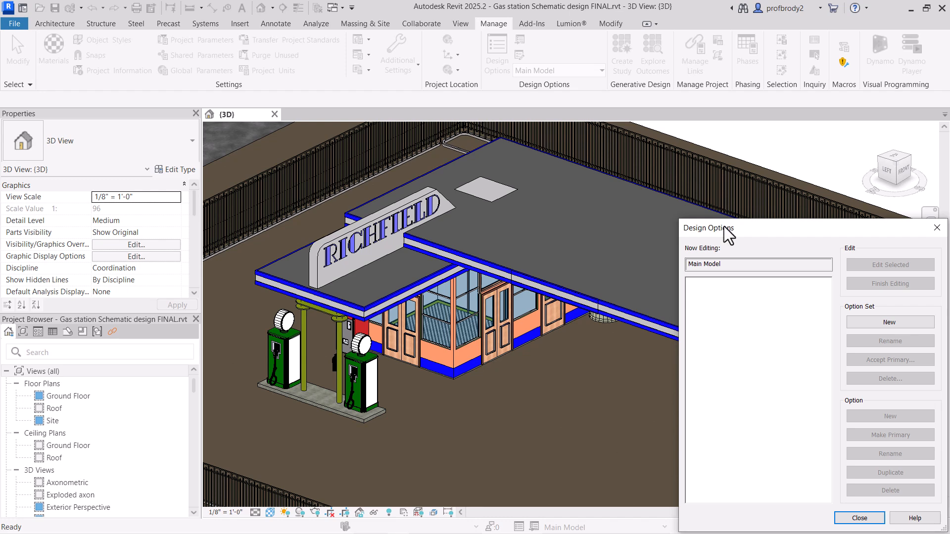
{"action": "left_click_drag", "start_coordinate": [770, 236], "coordinate": [356, 160]}
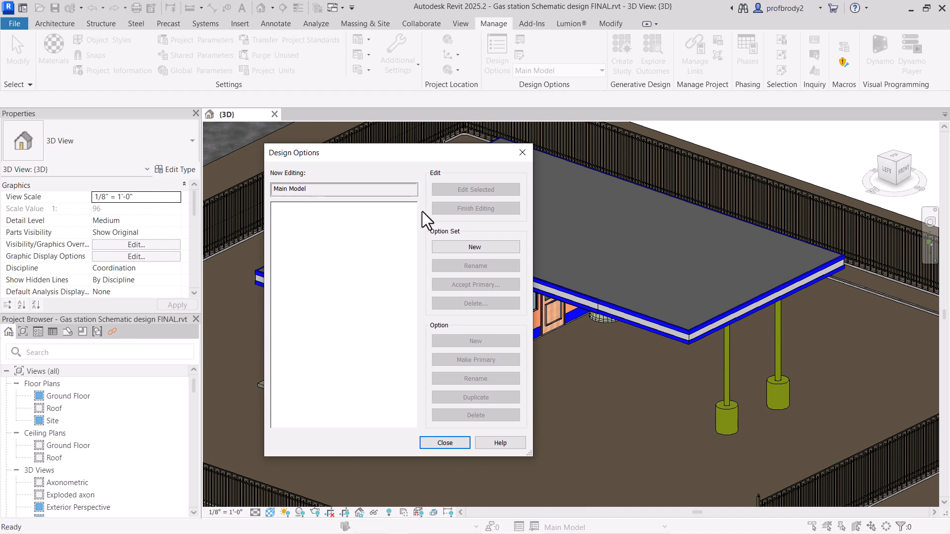
{"action": "left_click", "coordinate": [448, 244]}
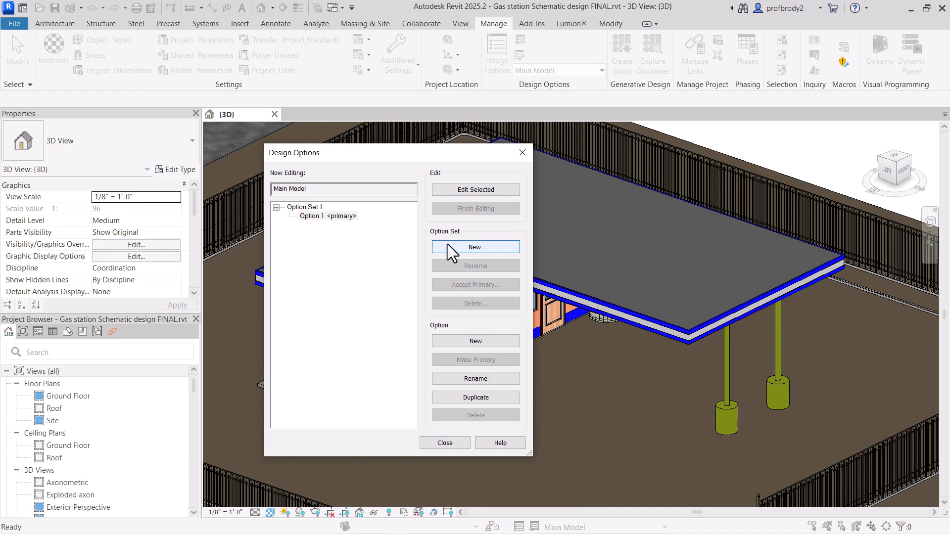
Step: Rename Option Set 1 as "Soup to nuts"
{"action": "left_click", "coordinate": [306, 208]}
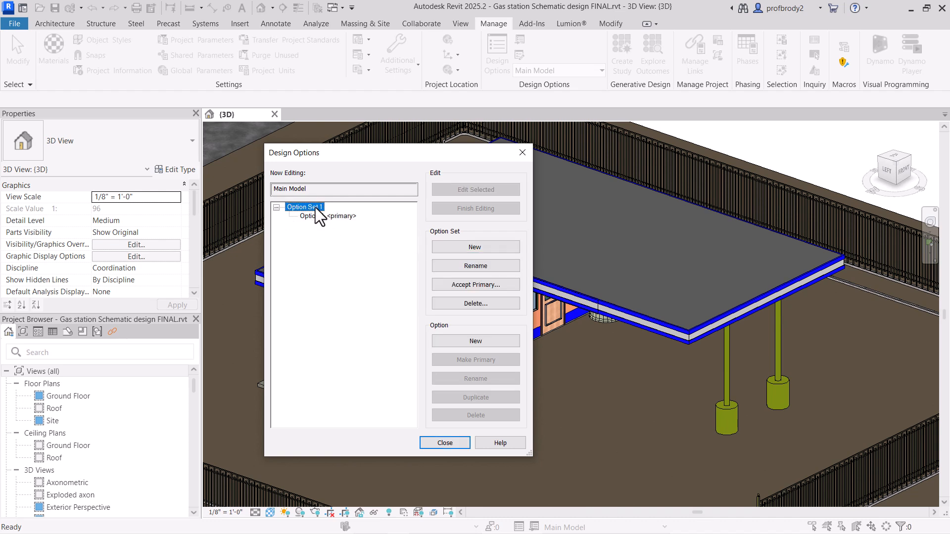
{"action": "double_click", "coordinate": [313, 208]}
{"action": "double_click", "coordinate": [313, 207]}
{"action": "left_click", "coordinate": [466, 266]}
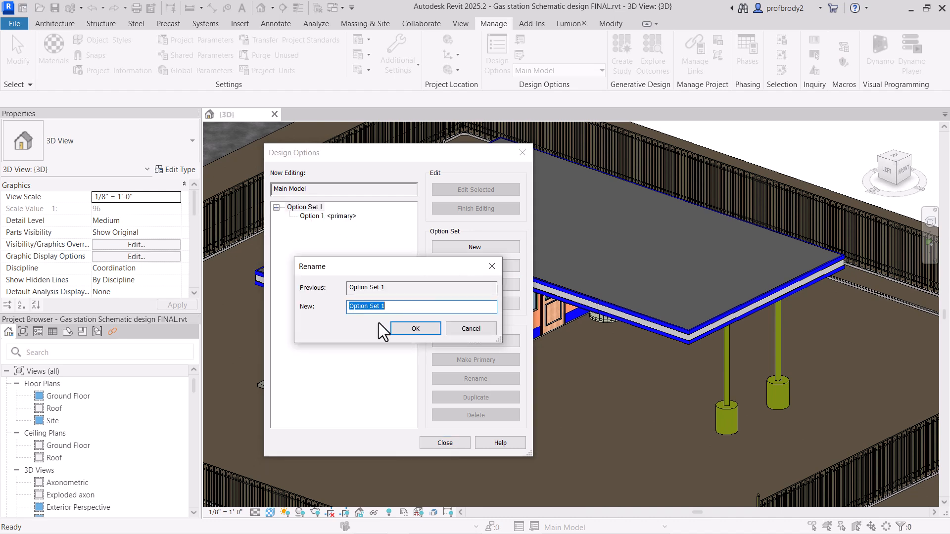
{"action": "type", "text": "S"}
{"action": "type", "text": "p to nuts"}
{"action": "key", "text": "Return"}
Step: Add a second option to the Soup to nuts set and rename Option 1 as "Drive through with kiosk"
{"action": "left_click", "coordinate": [330, 216]}
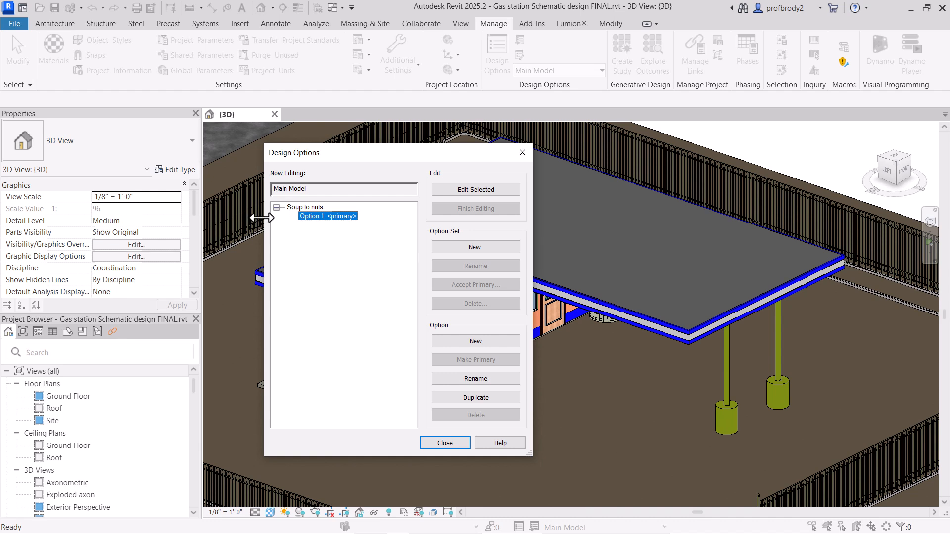
{"action": "left_click", "coordinate": [474, 345]}
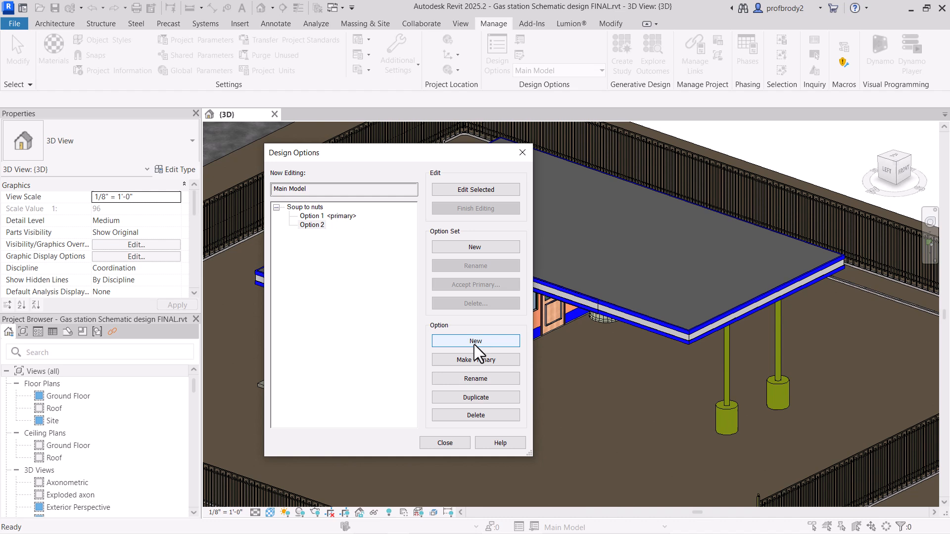
{"action": "left_click", "coordinate": [311, 216]}
{"action": "left_click", "coordinate": [462, 379]}
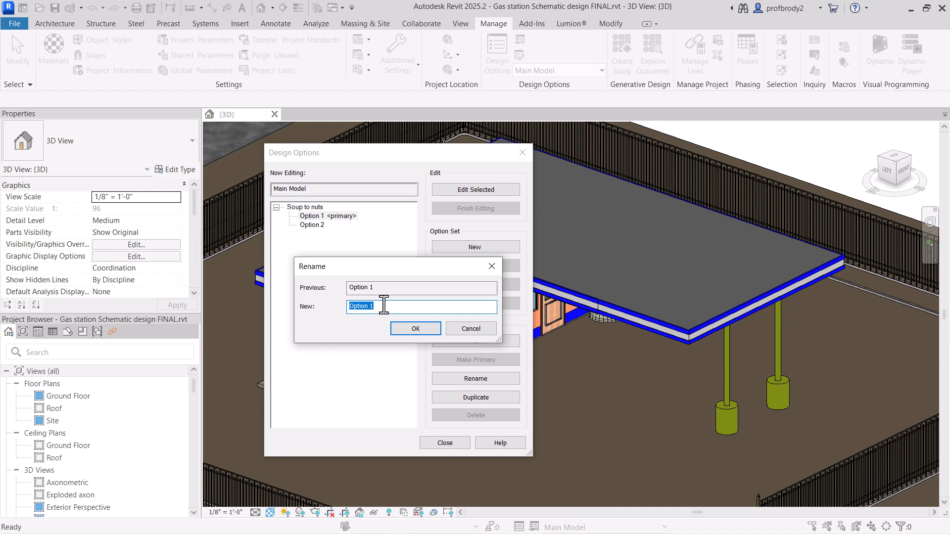
{"action": "type", "text": "Drive through with kiosk"}
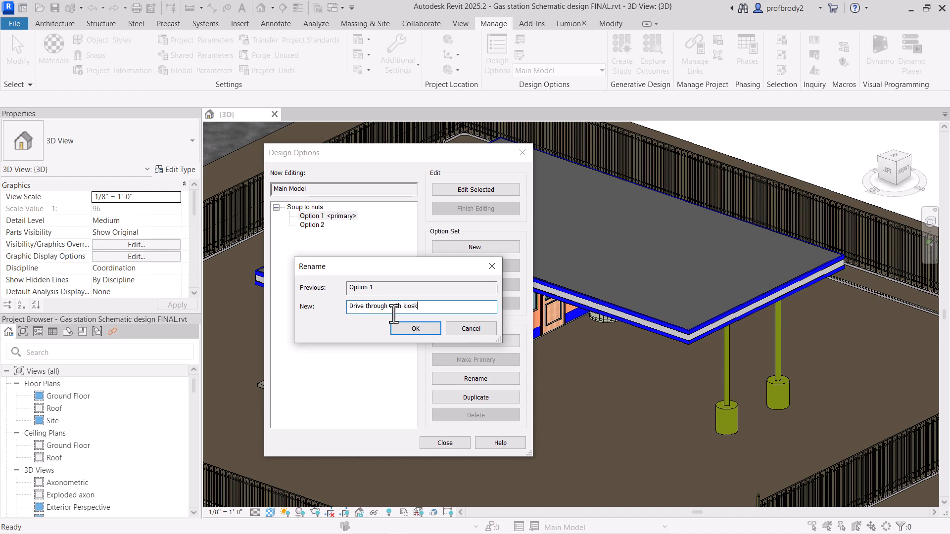
{"action": "left_click", "coordinate": [422, 330]}
Step: Rename Option 2 in the Soup to nuts set as "Seated service"
{"action": "left_click", "coordinate": [315, 224]}
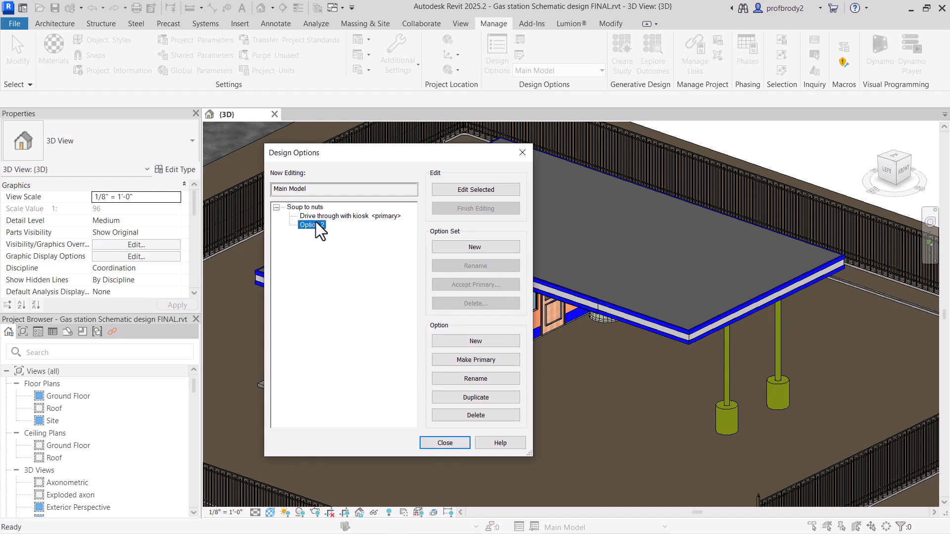
{"action": "left_click", "coordinate": [474, 378]}
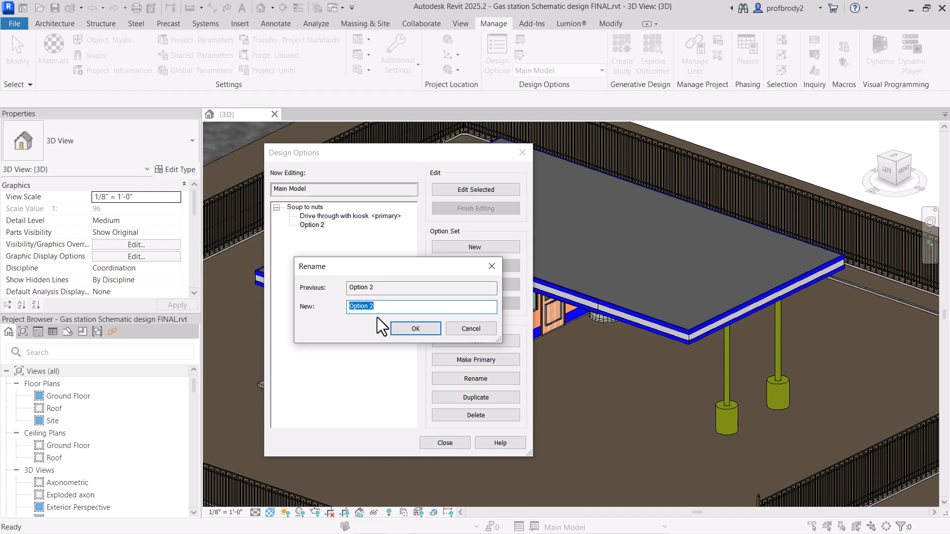
{"action": "type", "text": "Seated service"}
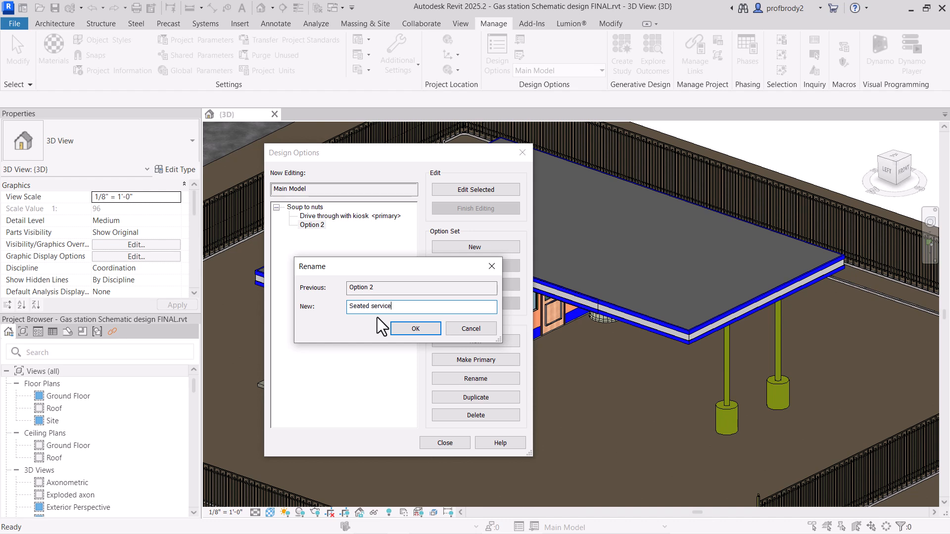
{"action": "left_click", "coordinate": [401, 329]}
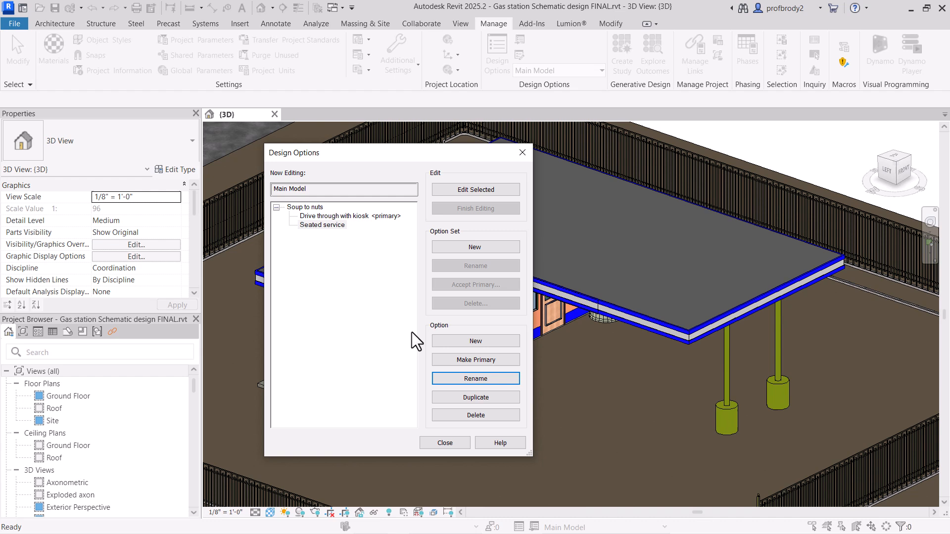
Step: Add a third option to the Soup to nuts set, rename it "Roof seating", and close the Design Options dialog
{"action": "left_click", "coordinate": [455, 343]}
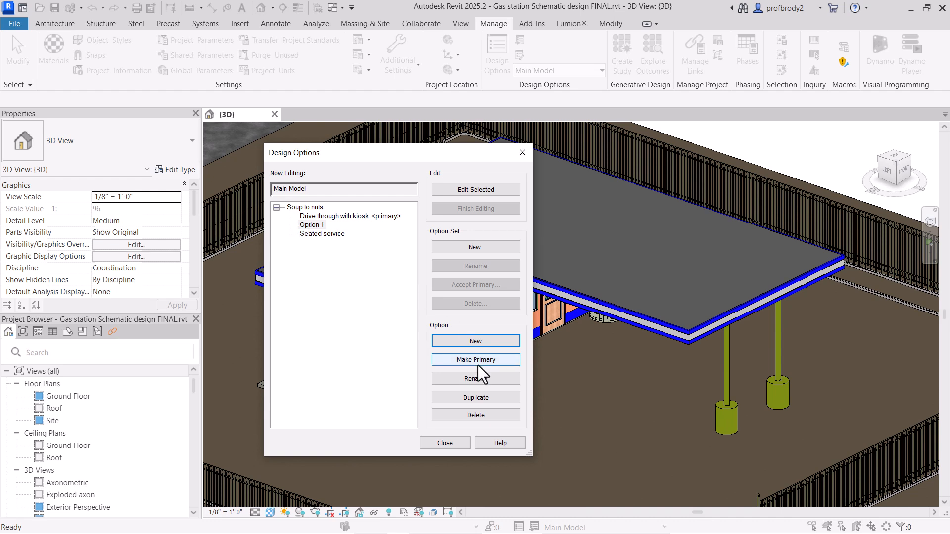
{"action": "left_click", "coordinate": [464, 377]}
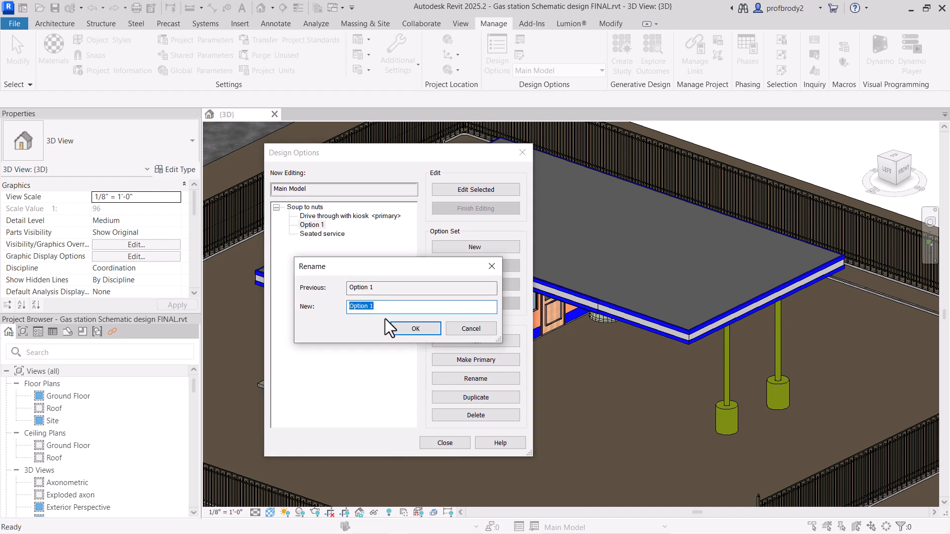
{"action": "type", "text": "Roof seating"}
{"action": "key", "text": "Return"}
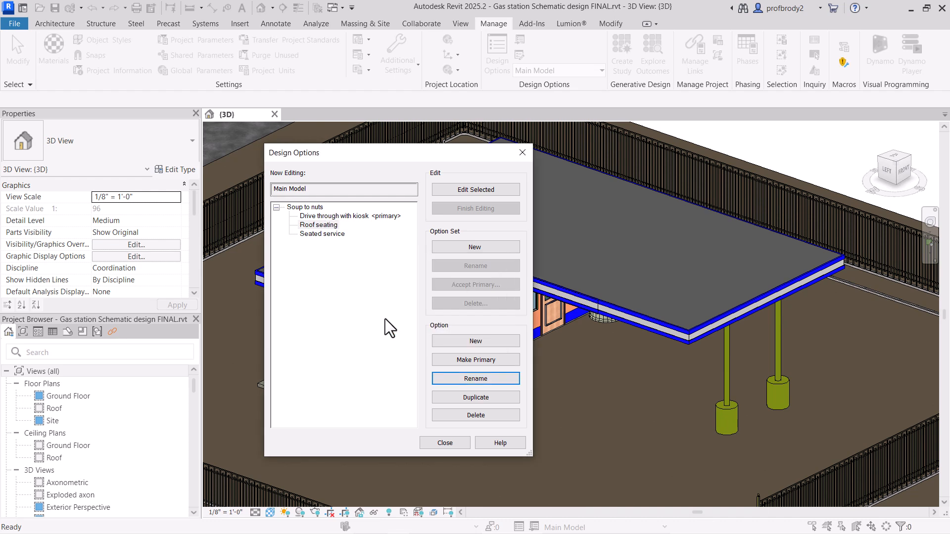
{"action": "left_click", "coordinate": [343, 216]}
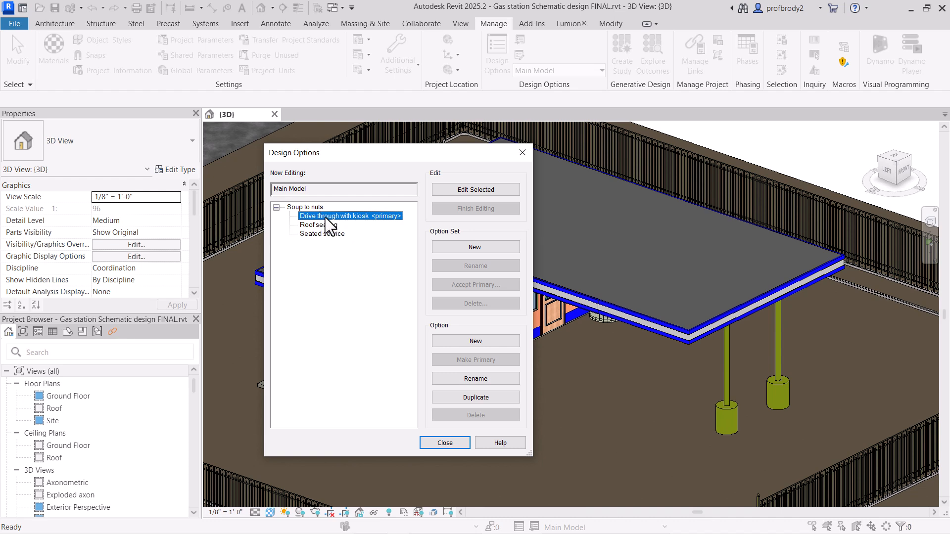
{"action": "left_click", "coordinate": [448, 444]}
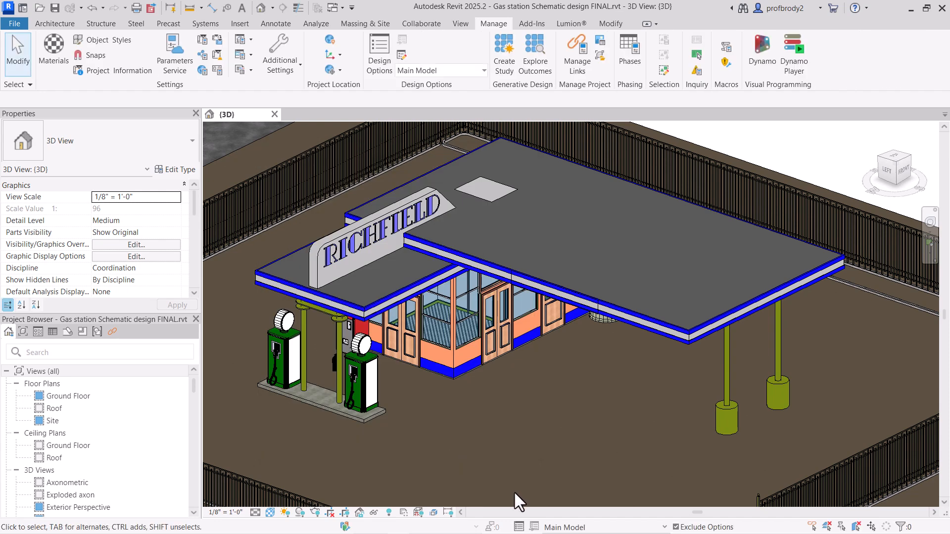
Step: Keep Main Model as the active option and delete the oil drum partly hidden beneath the canopy's front edge
{"action": "left_click", "coordinate": [602, 527]}
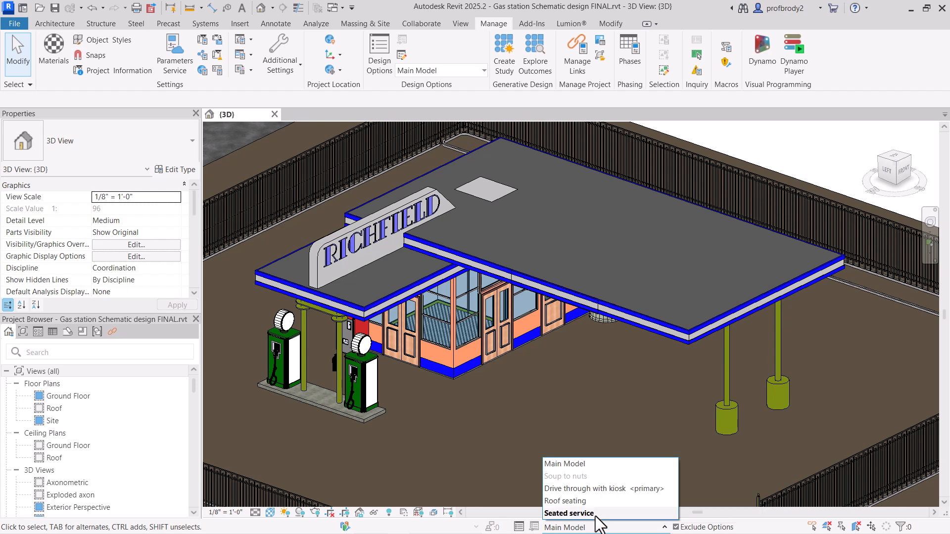
{"action": "left_click", "coordinate": [572, 465]}
{"action": "left_click", "coordinate": [593, 320]}
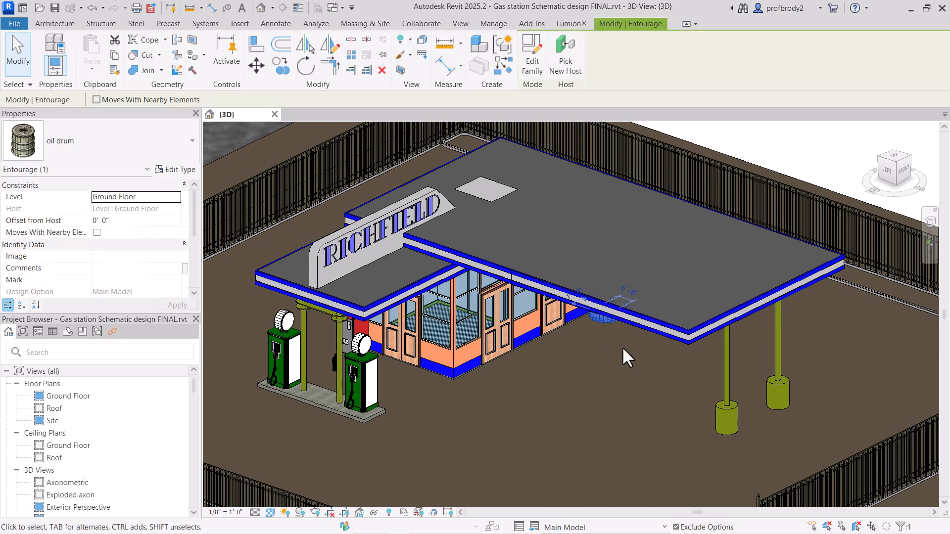
{"action": "key", "text": "Delete"}
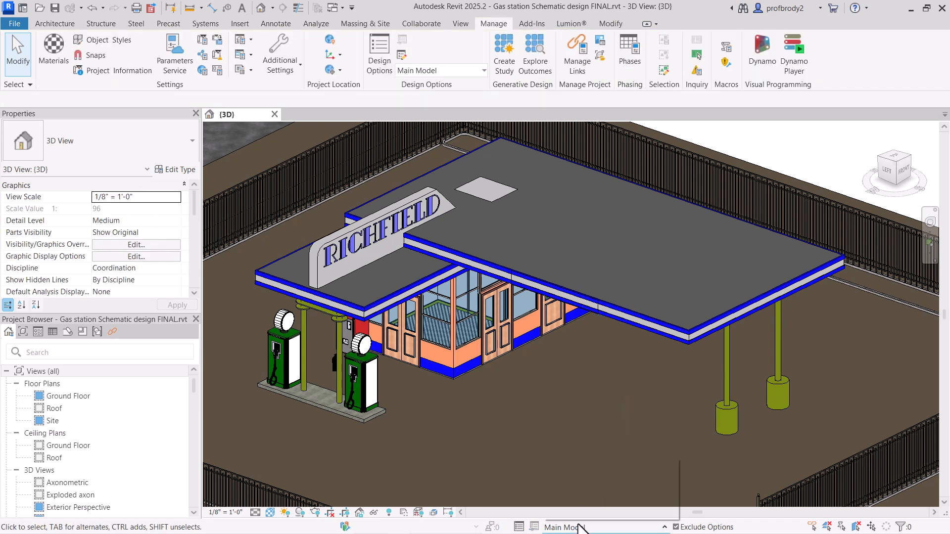
Step: Switch the active design option to Drive through with kiosk
{"action": "left_click", "coordinate": [581, 528]}
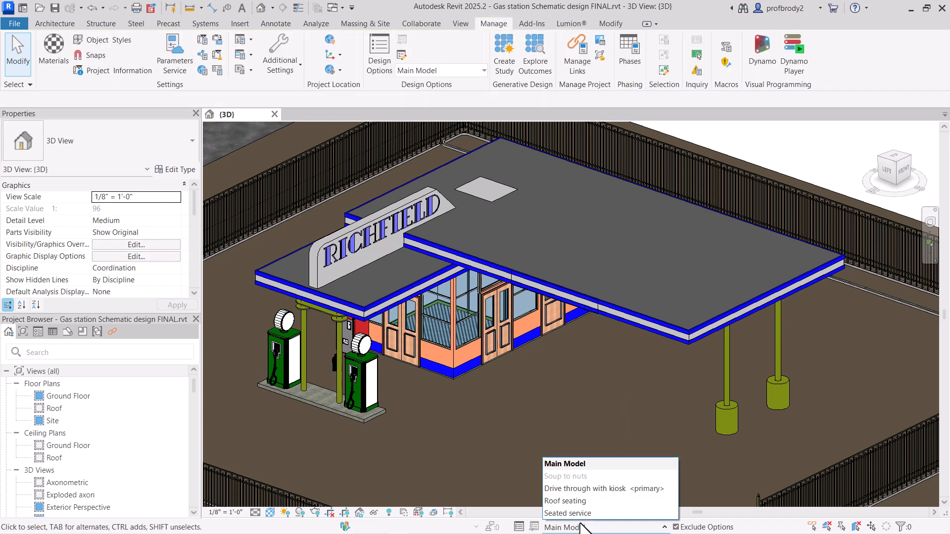
{"action": "left_click", "coordinate": [569, 489]}
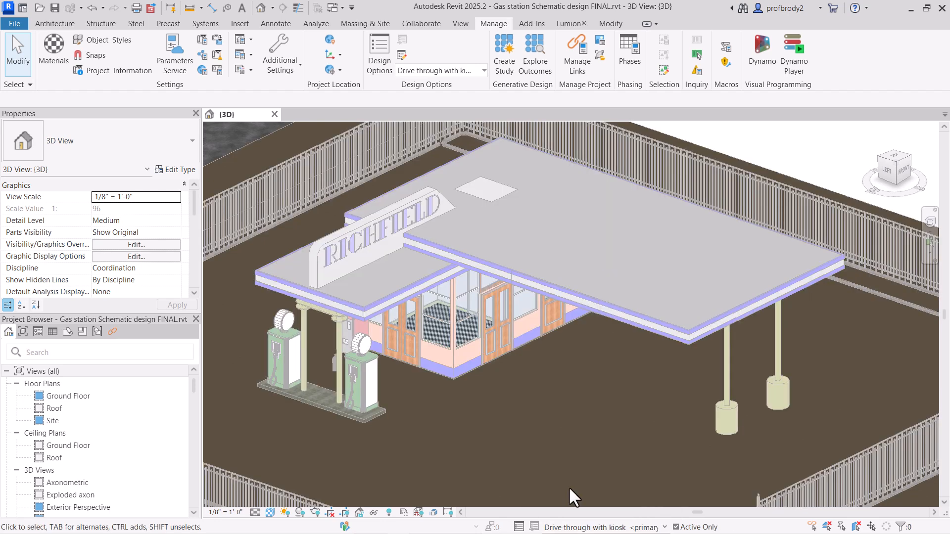
{"action": "scroll", "coordinate": [575, 408], "scroll_direction": "down", "scroll_amount": 5}
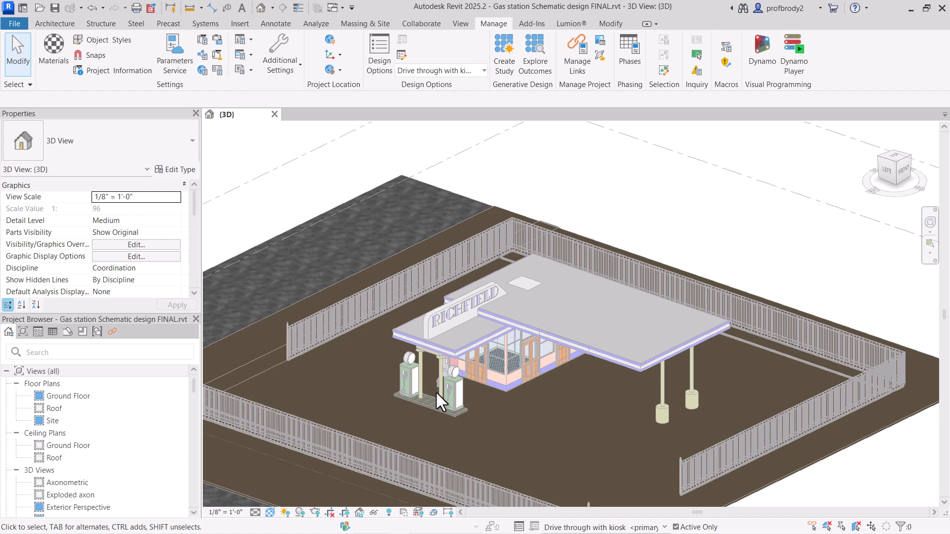
{"action": "middle_click_drag", "start_coordinate": [539, 399], "coordinate": [545, 380]}
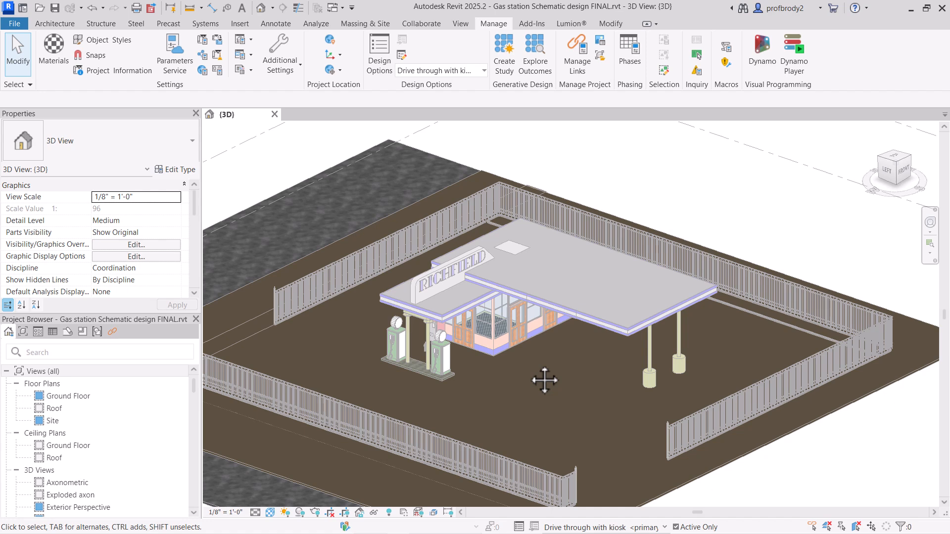
Step: Place three Toilet-Domestic-3D components on the open ground in front of the canopy, between the building and the two far columns
{"action": "left_click", "coordinate": [47, 24]}
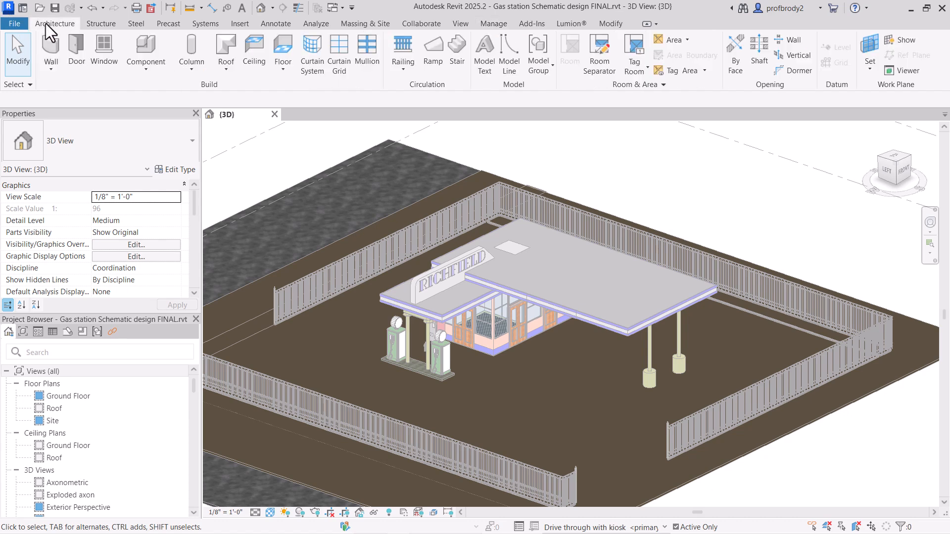
{"action": "left_click", "coordinate": [148, 69]}
{"action": "left_click", "coordinate": [158, 92]}
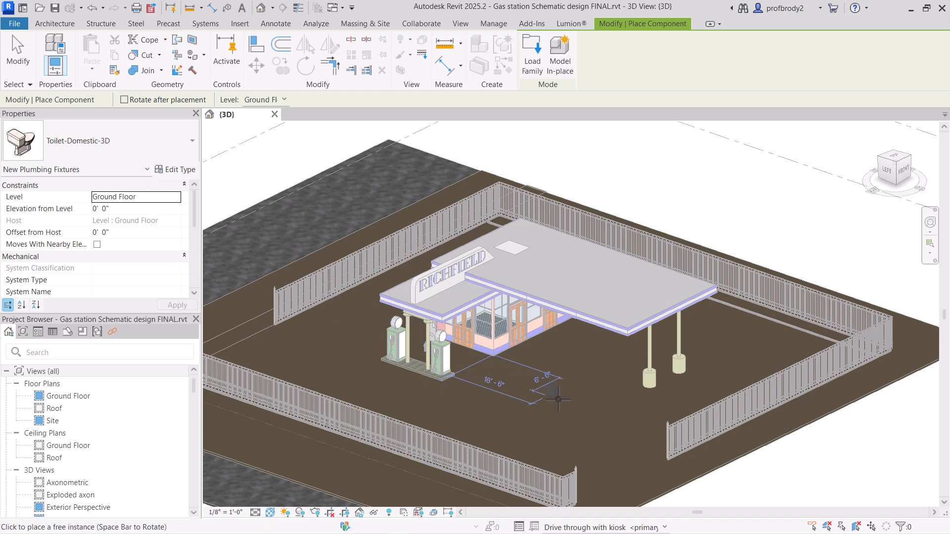
{"action": "scroll", "coordinate": [588, 398], "scroll_direction": "up", "scroll_amount": 3}
{"action": "scroll", "coordinate": [598, 401], "scroll_direction": "up", "scroll_amount": 1}
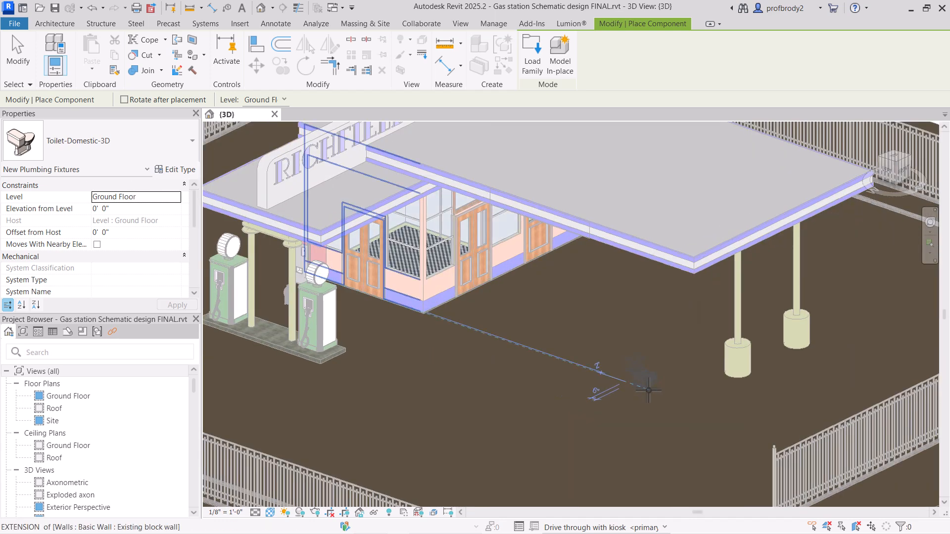
{"action": "left_click", "coordinate": [652, 391]}
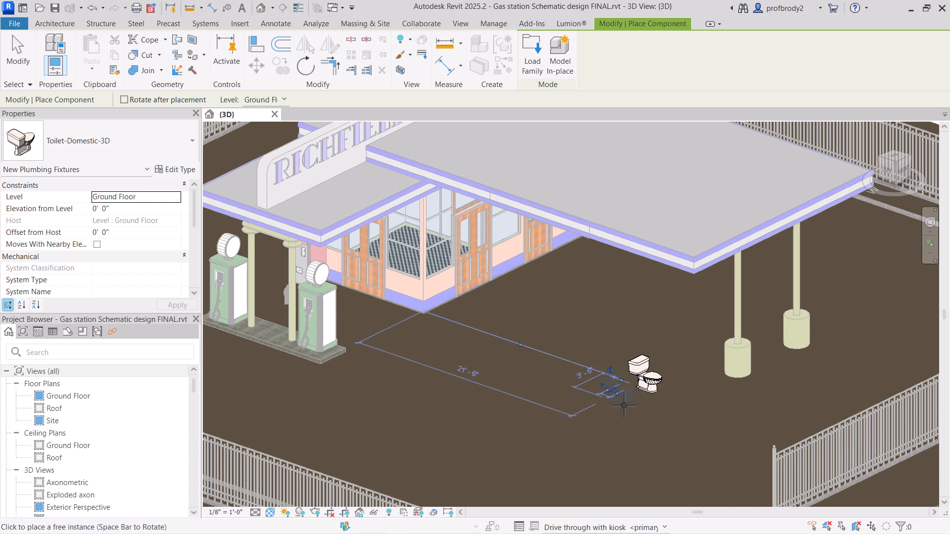
{"action": "left_click", "coordinate": [613, 391]}
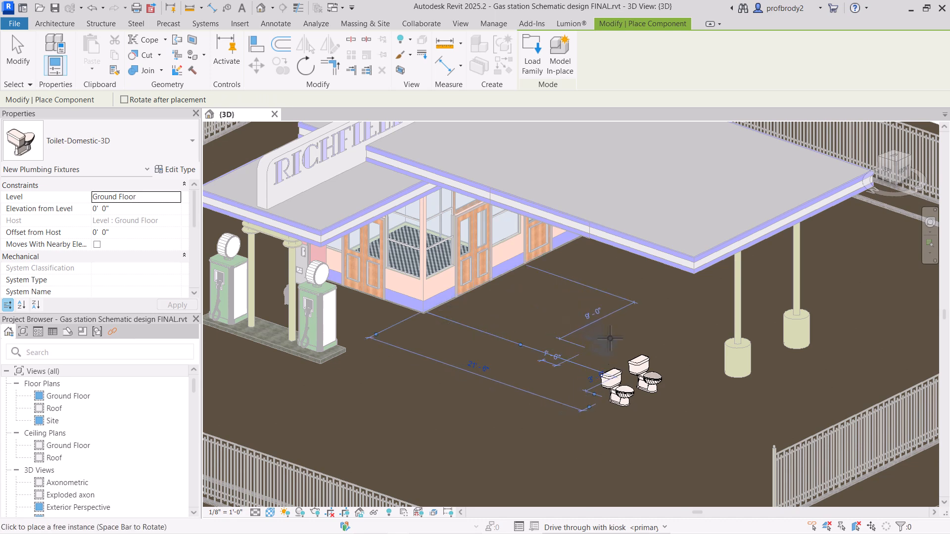
{"action": "left_click", "coordinate": [22, 53]}
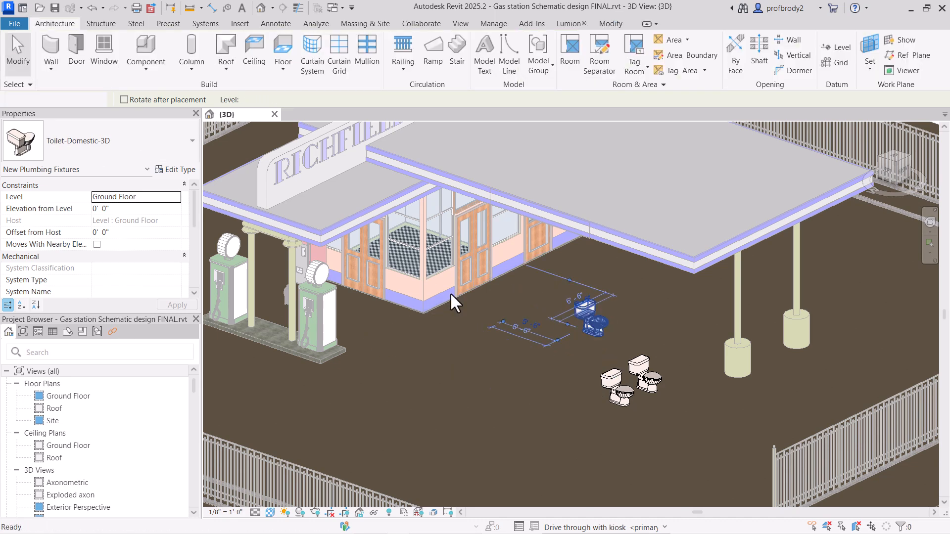
Step: Move the toilet nearest the building closer to the other two and rotate it about a quarter turn
{"action": "left_click", "coordinate": [643, 369]}
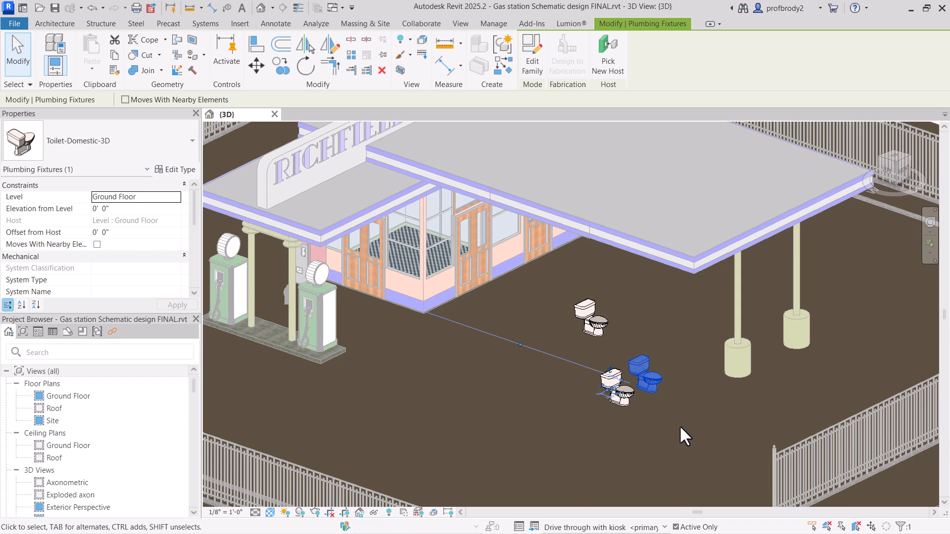
{"action": "left_click", "coordinate": [594, 320]}
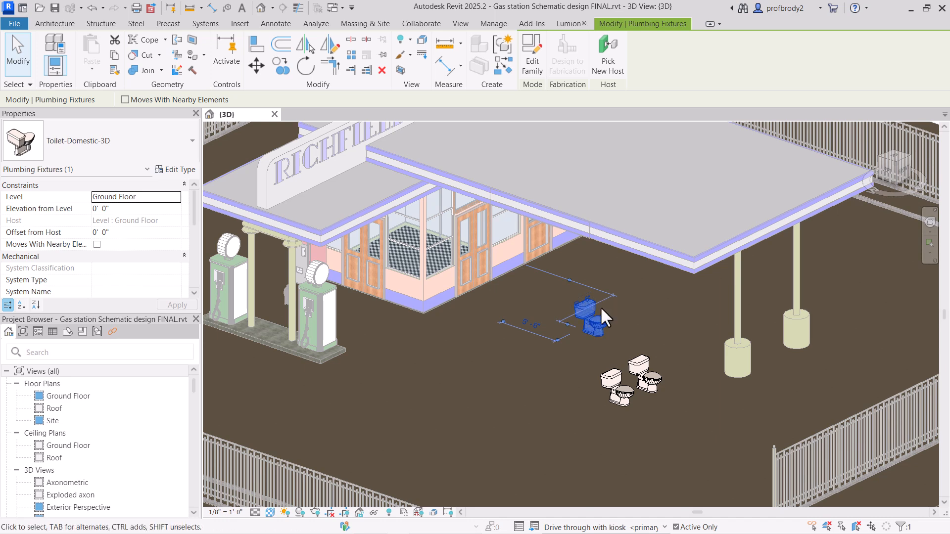
{"action": "left_click_drag", "start_coordinate": [598, 309], "coordinate": [588, 341]}
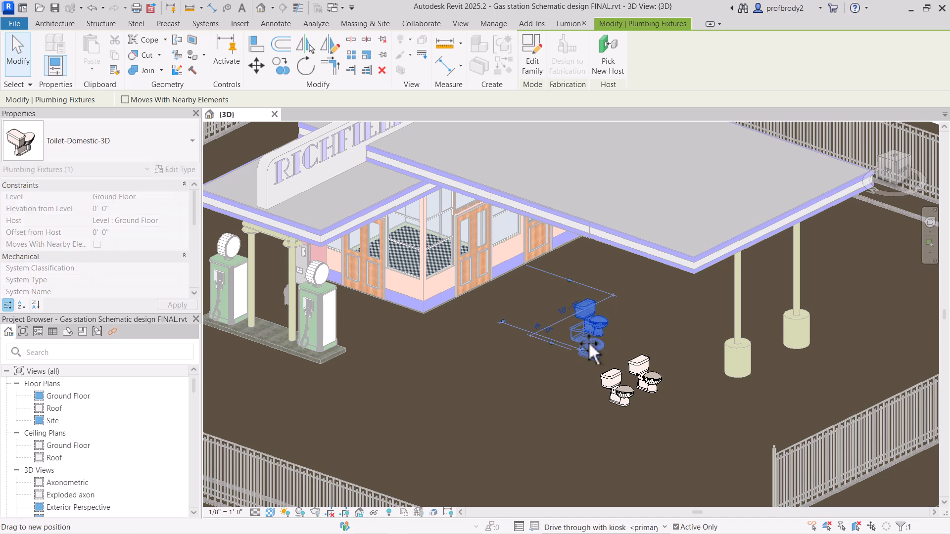
{"action": "left_click", "coordinate": [303, 65]}
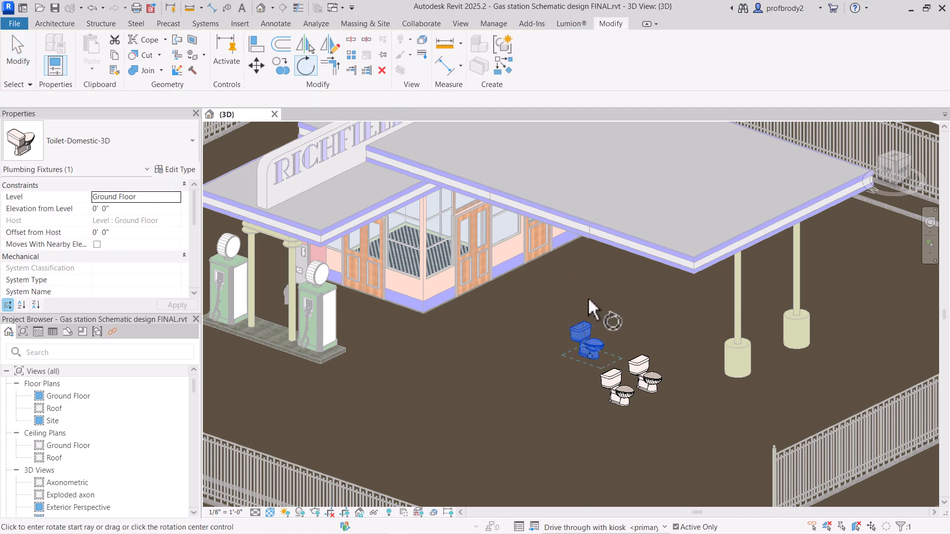
{"action": "left_click", "coordinate": [619, 313]}
{"action": "left_click", "coordinate": [681, 376]}
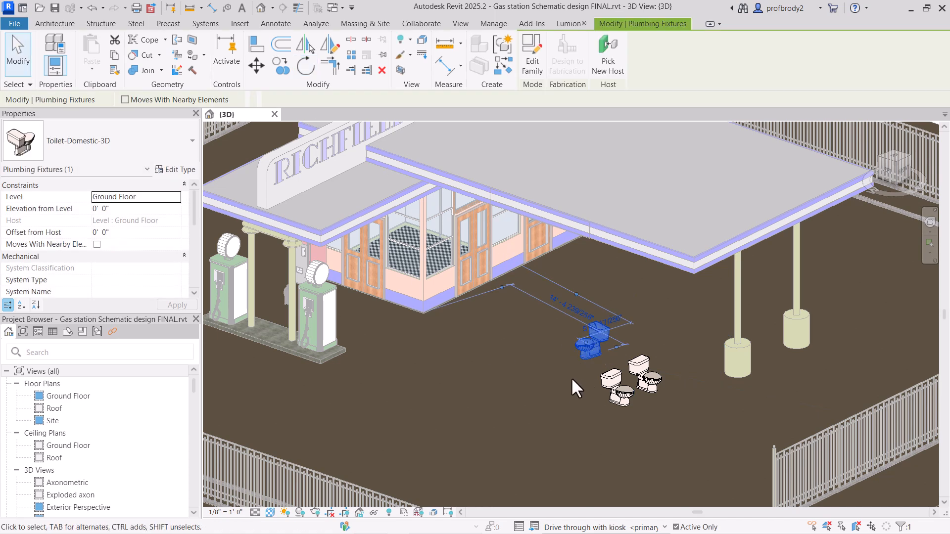
{"action": "key", "text": "Escape"}
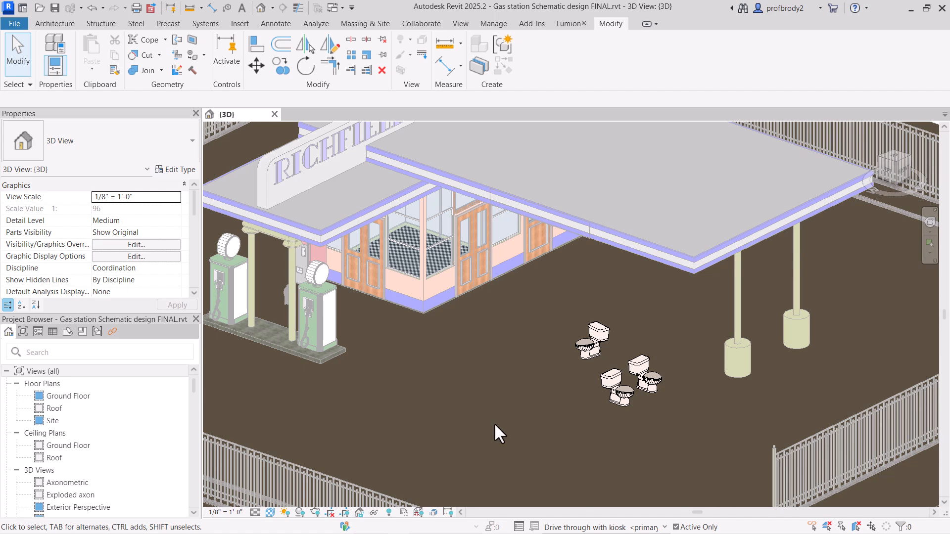
{"action": "scroll", "coordinate": [495, 425], "scroll_direction": "down", "scroll_amount": 2}
{"action": "middle_click_drag", "start_coordinate": [513, 437], "coordinate": [560, 434]}
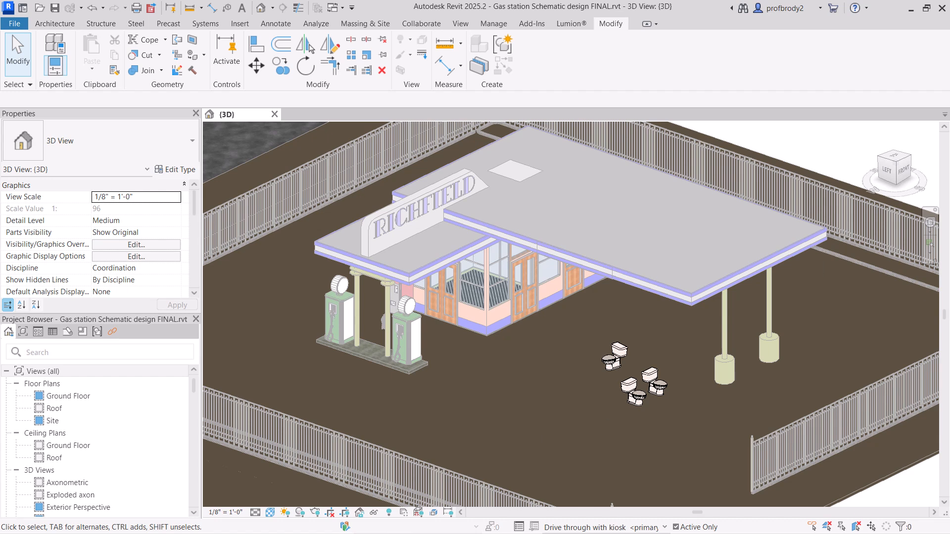
{"action": "scroll", "coordinate": [625, 405], "scroll_direction": "up", "scroll_amount": 1}
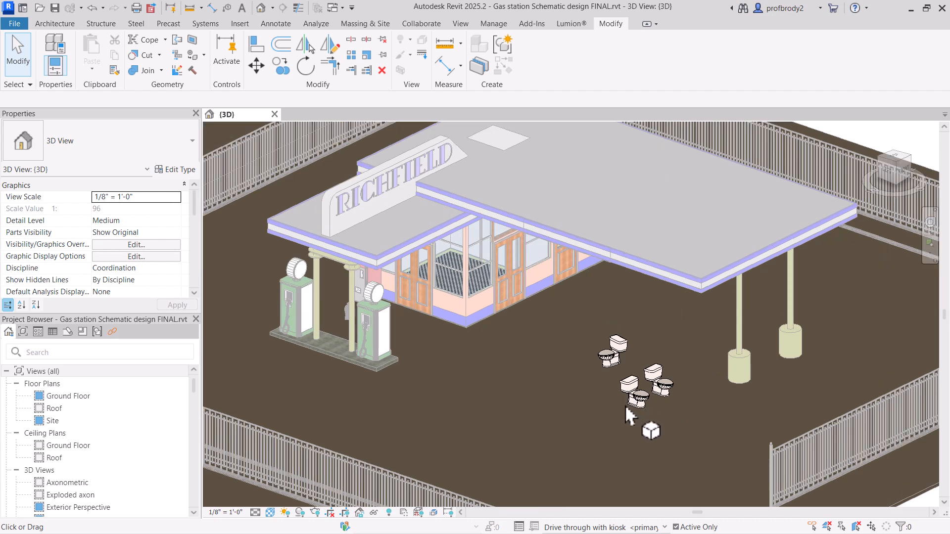
{"action": "scroll", "coordinate": [625, 405], "scroll_direction": "down", "scroll_amount": 1}
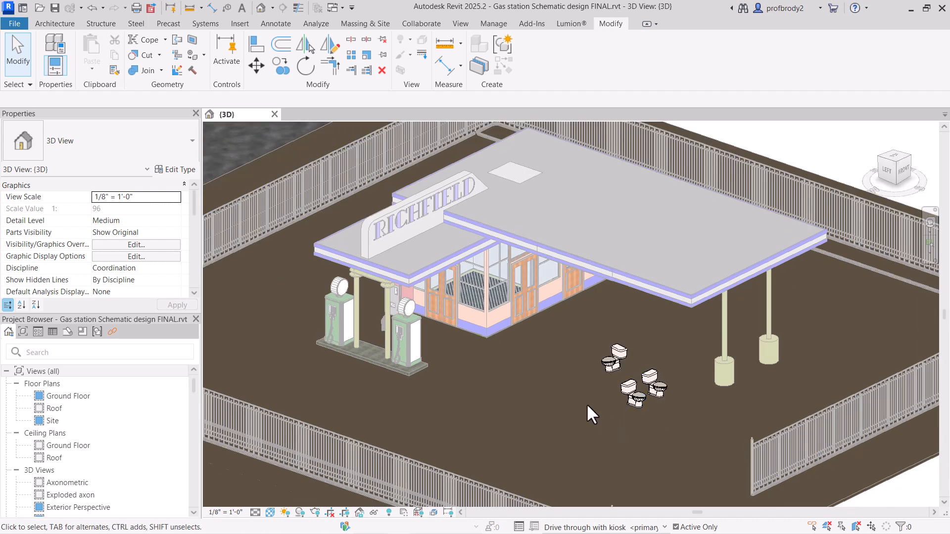
{"action": "scroll", "coordinate": [597, 412], "scroll_direction": "down", "scroll_amount": 1}
{"action": "middle_click_drag", "start_coordinate": [607, 421], "coordinate": [617, 385]}
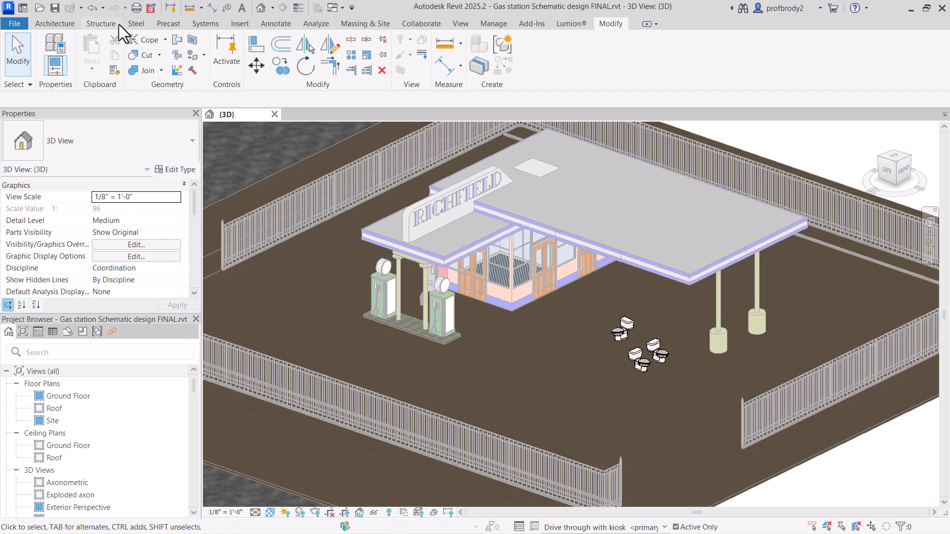
Step: Start an in-place model component in the Furniture category, keeping the suggested name
{"action": "left_click", "coordinate": [54, 24]}
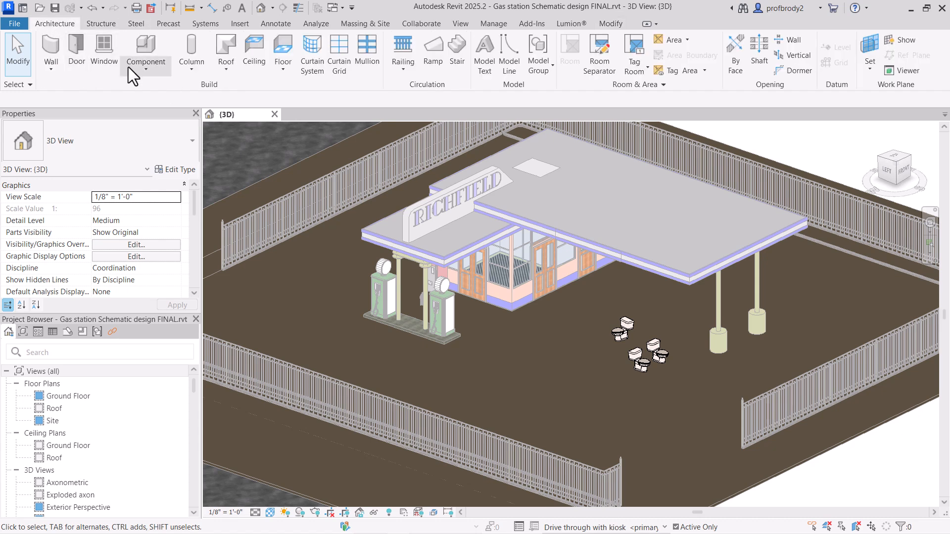
{"action": "left_click", "coordinate": [147, 69]}
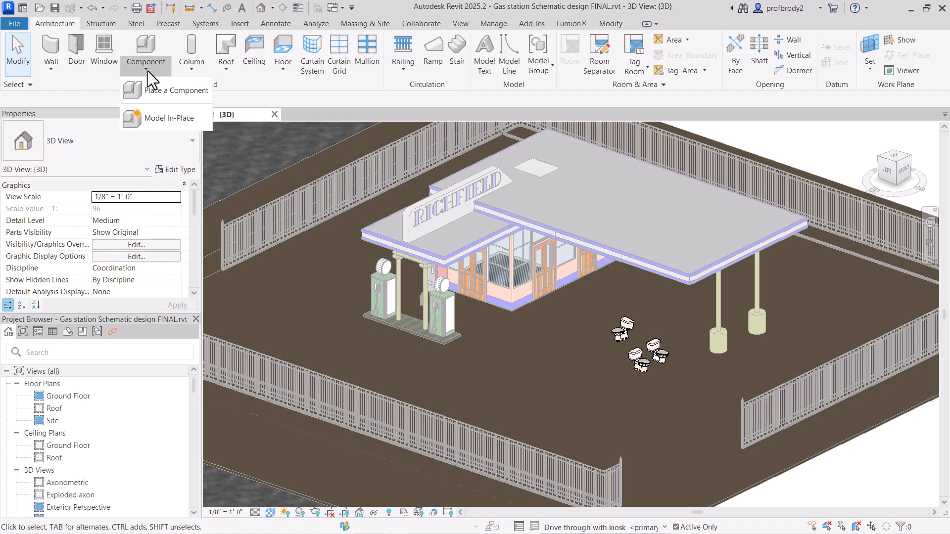
{"action": "left_click", "coordinate": [164, 117]}
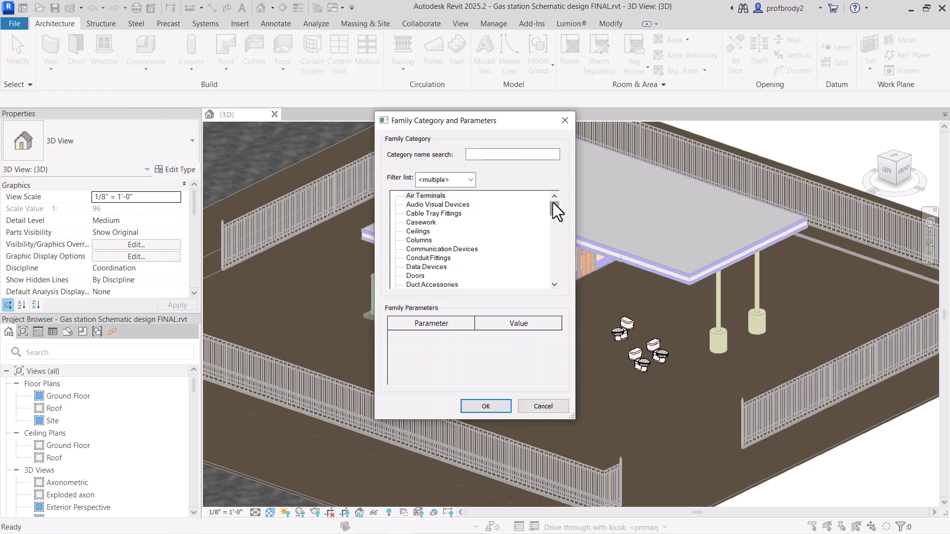
{"action": "left_click_drag", "start_coordinate": [554, 203], "coordinate": [554, 208]}
{"action": "scroll", "coordinate": [556, 213], "scroll_direction": "down", "scroll_amount": 4}
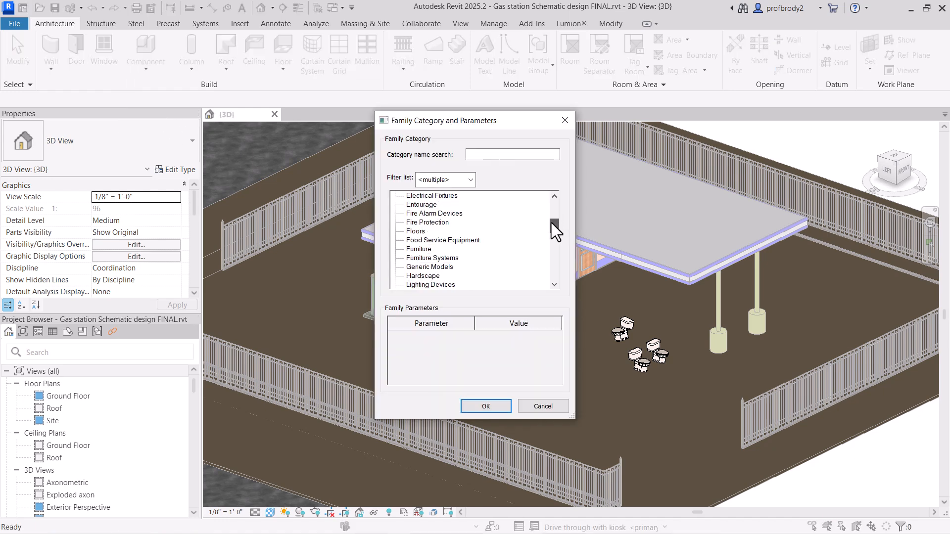
{"action": "left_click", "coordinate": [421, 250]}
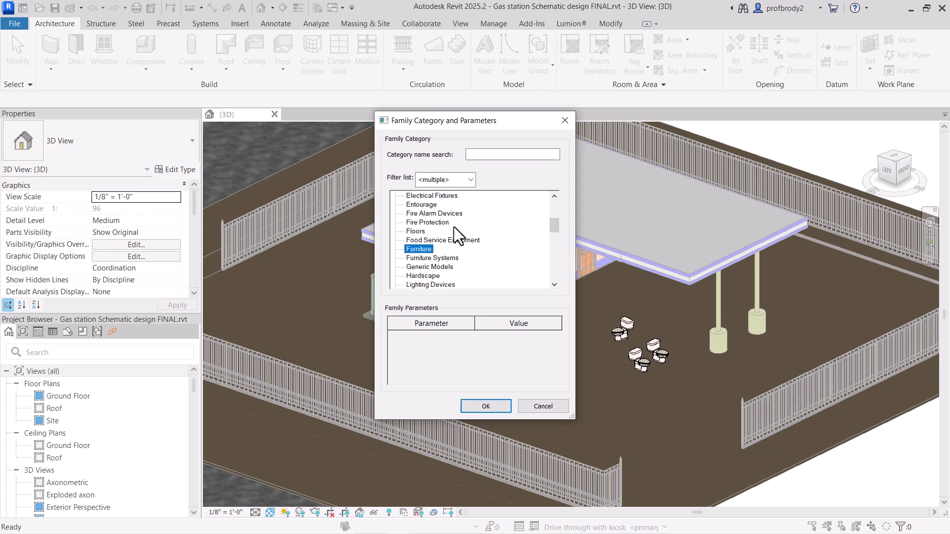
{"action": "left_click", "coordinate": [485, 407]}
{"action": "left_click", "coordinate": [493, 295]}
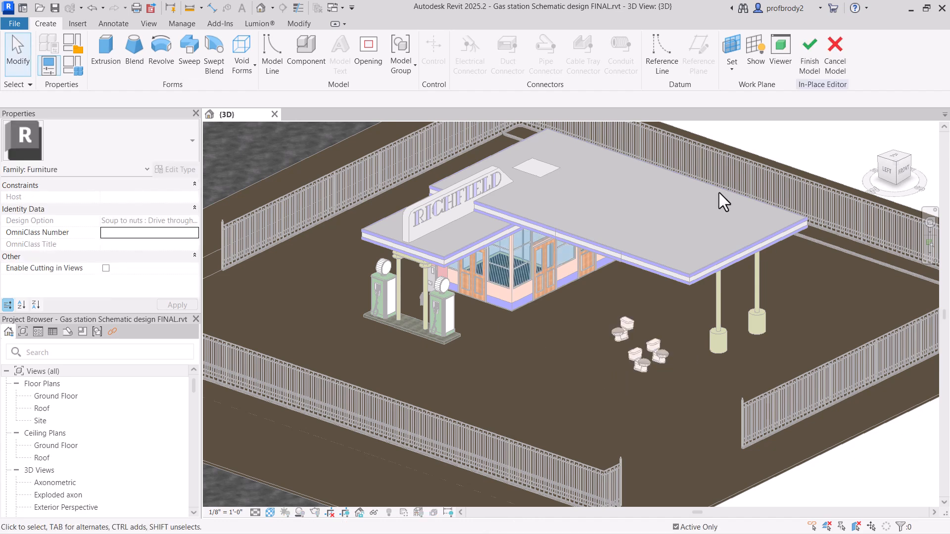
Step: Sketch an inscribed six-sided polygon with sides about 2' 6" on the ground beyond the toilets and finish it as an extrusion
{"action": "left_click", "coordinate": [106, 47]}
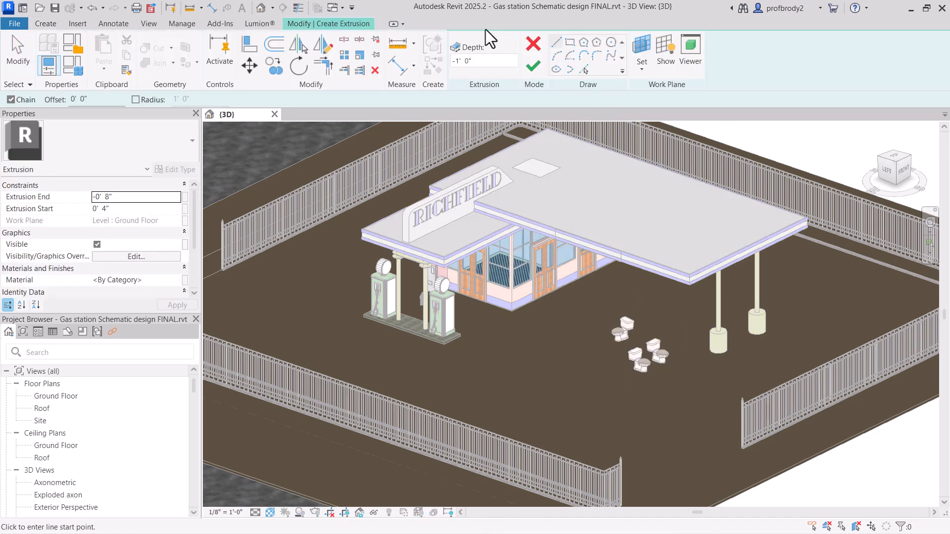
{"action": "left_click", "coordinate": [584, 43]}
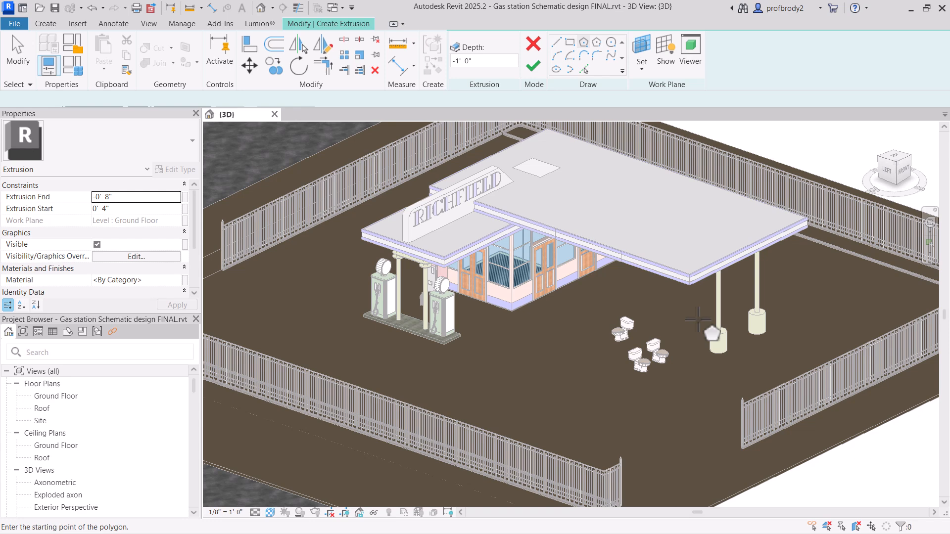
{"action": "left_click", "coordinate": [688, 399]}
{"action": "left_click", "coordinate": [707, 399]}
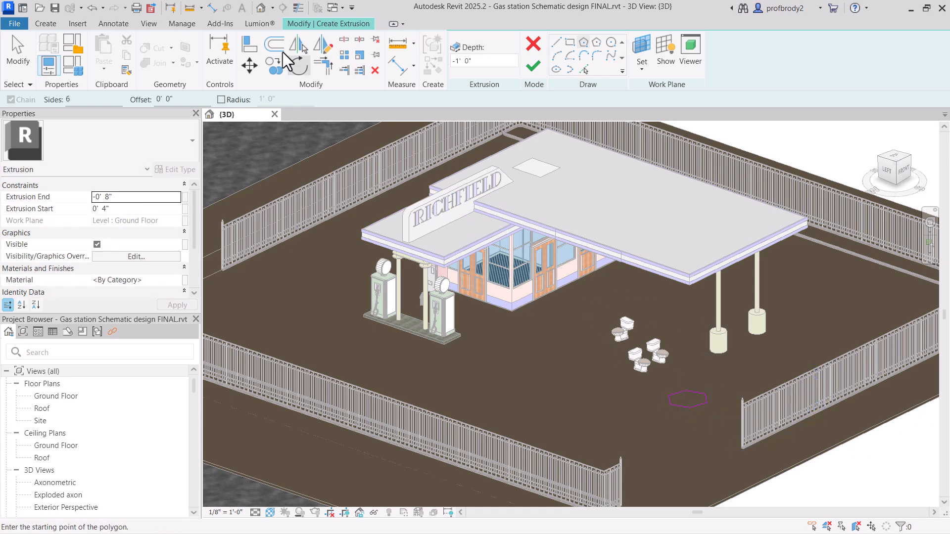
{"action": "left_click", "coordinate": [18, 49]}
{"action": "left_click", "coordinate": [679, 405]}
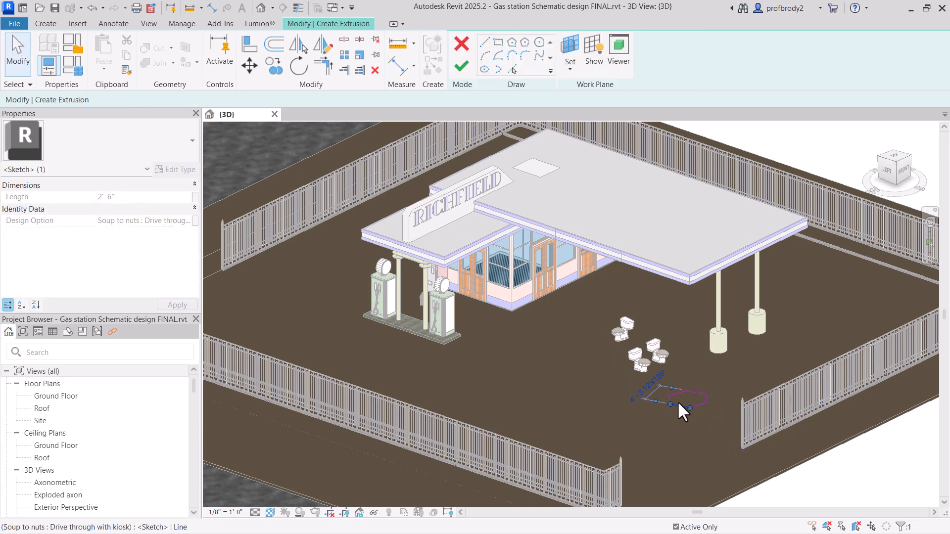
{"action": "left_click", "coordinate": [629, 415]}
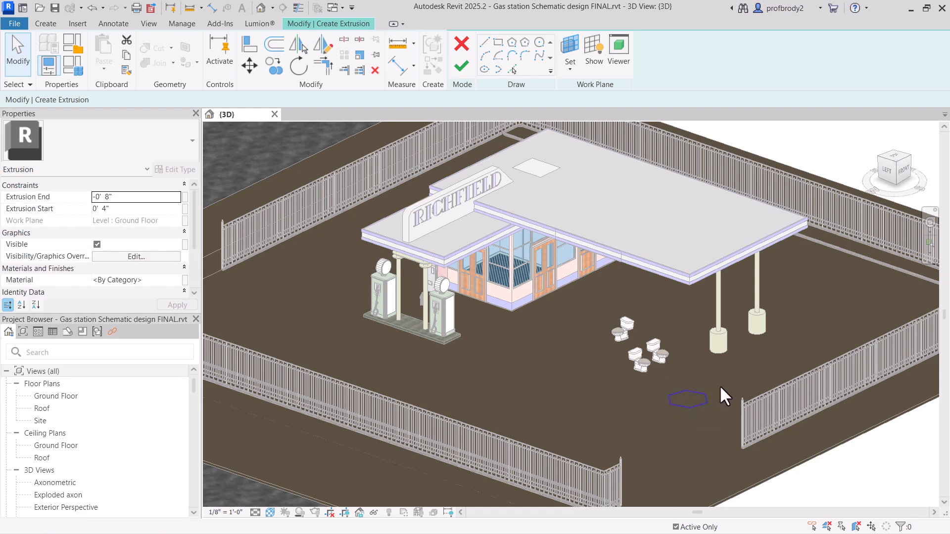
{"action": "left_click", "coordinate": [461, 65]}
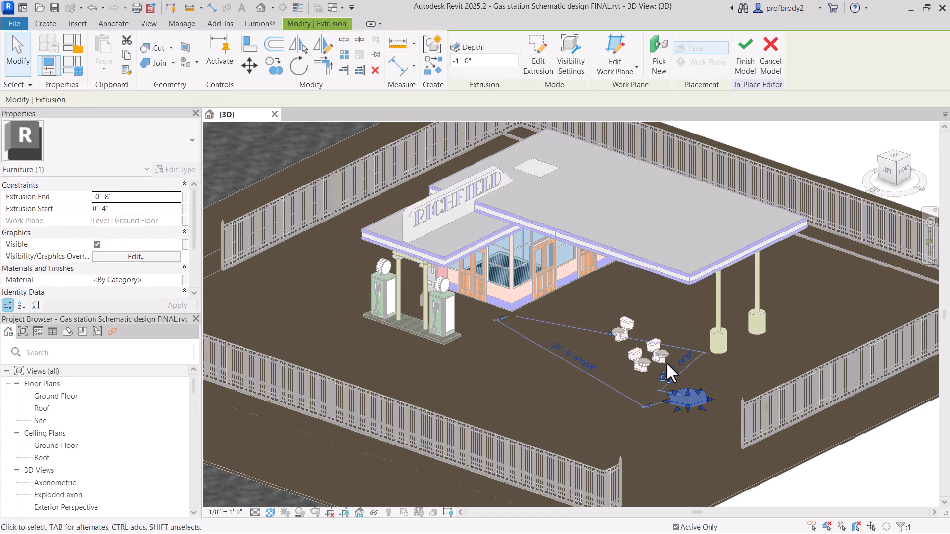
Step: Stretch the hexagonal extrusion upward to a depth of about 5' 9" and finish the in-place model
{"action": "left_click_drag", "start_coordinate": [686, 388], "coordinate": [689, 369]}
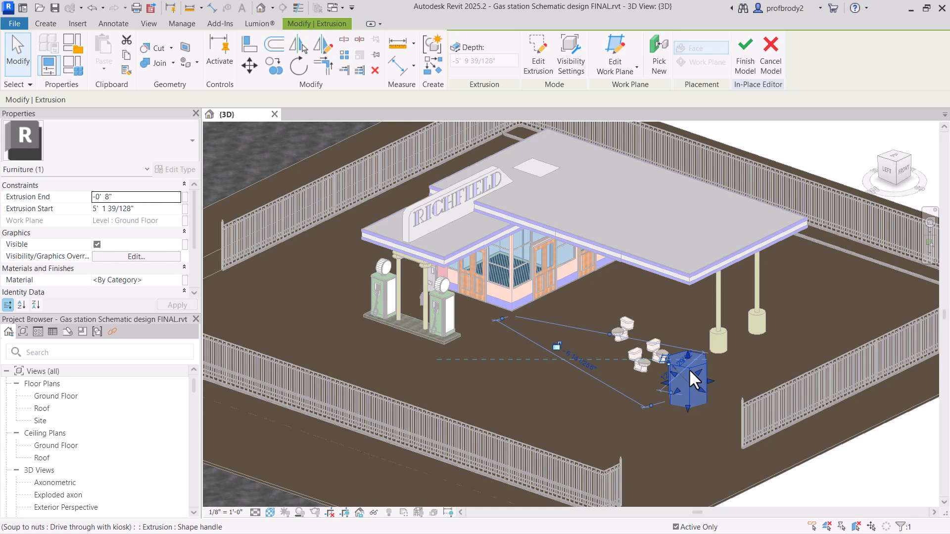
{"action": "left_click", "coordinate": [648, 440]}
{"action": "left_click", "coordinate": [458, 56]}
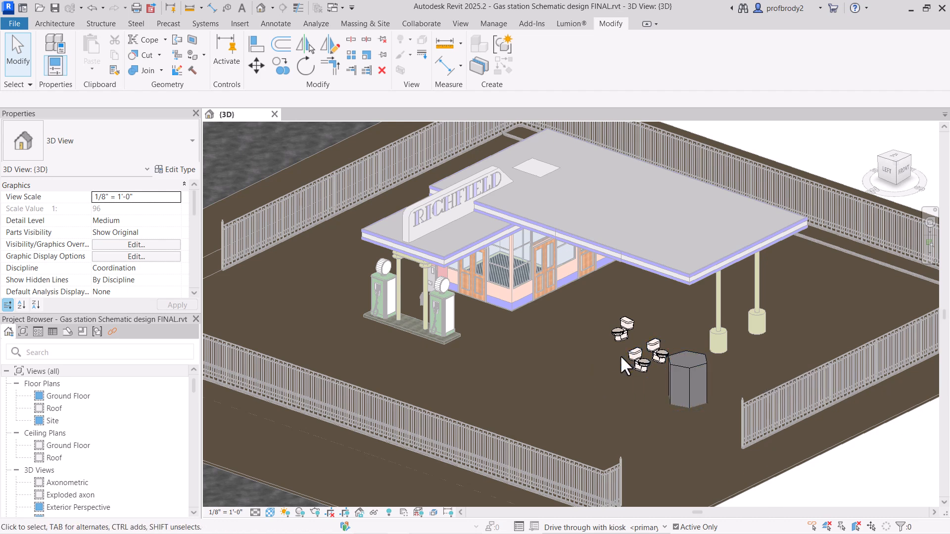
Step: Start an in-place mass named "kio"
{"action": "left_click", "coordinate": [365, 24]}
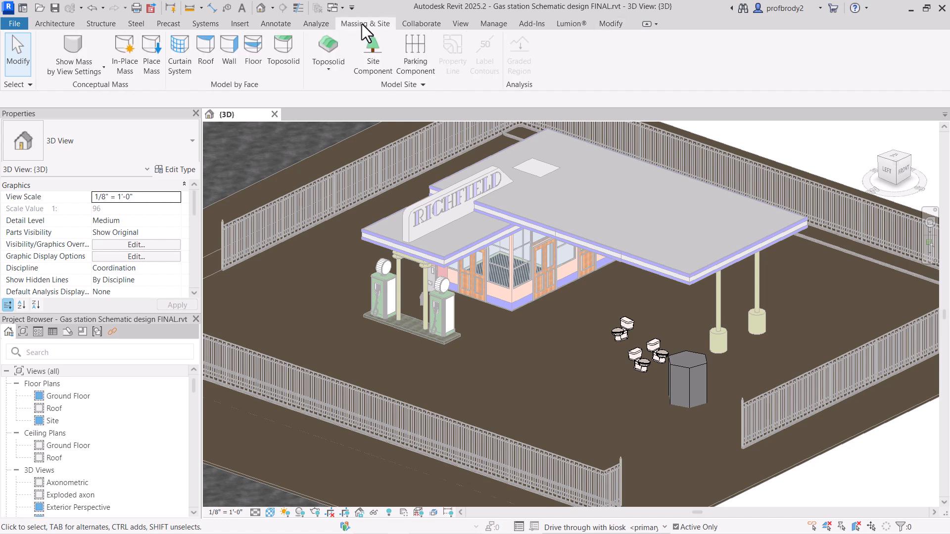
{"action": "left_click", "coordinate": [125, 62]}
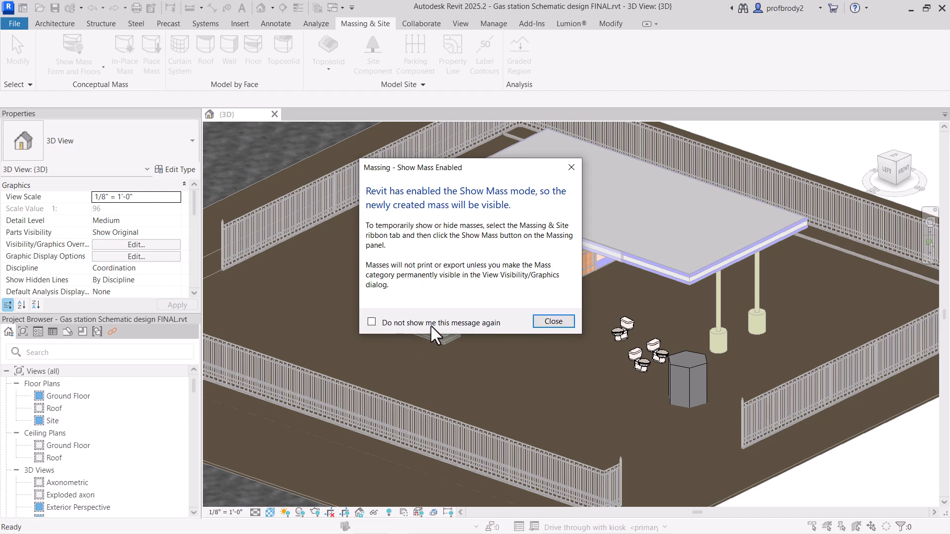
{"action": "left_click", "coordinate": [555, 322]}
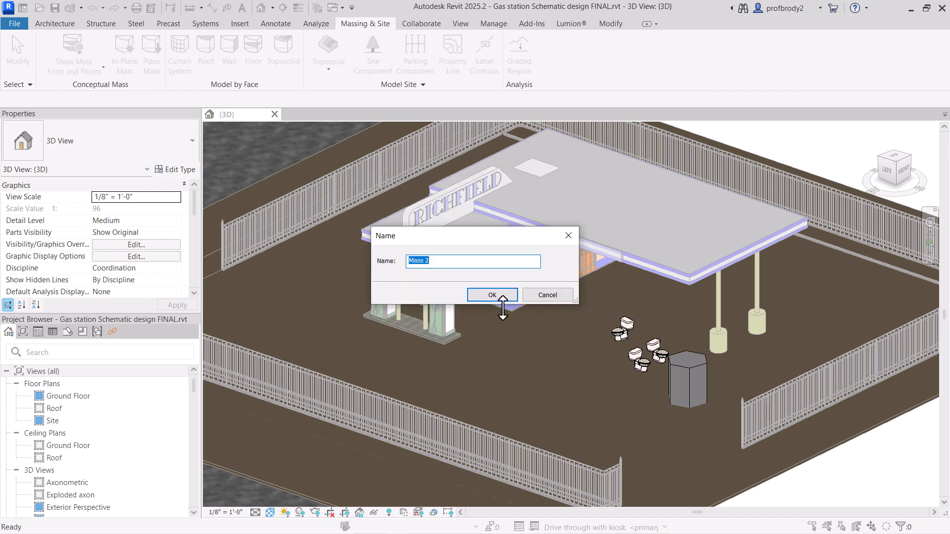
{"action": "type", "text": "kiosk"}
{"action": "left_click", "coordinate": [471, 292]}
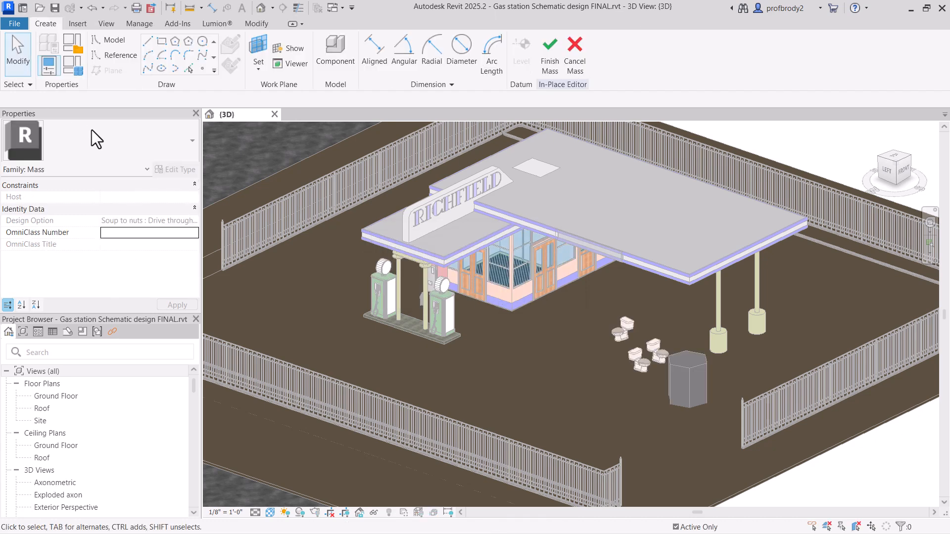
Step: Draw an inscribed six-sided polygon with sides about 3' 0" on the ground beside the hexagonal prism
{"action": "left_click", "coordinate": [175, 41]}
{"action": "left_click", "coordinate": [620, 394]}
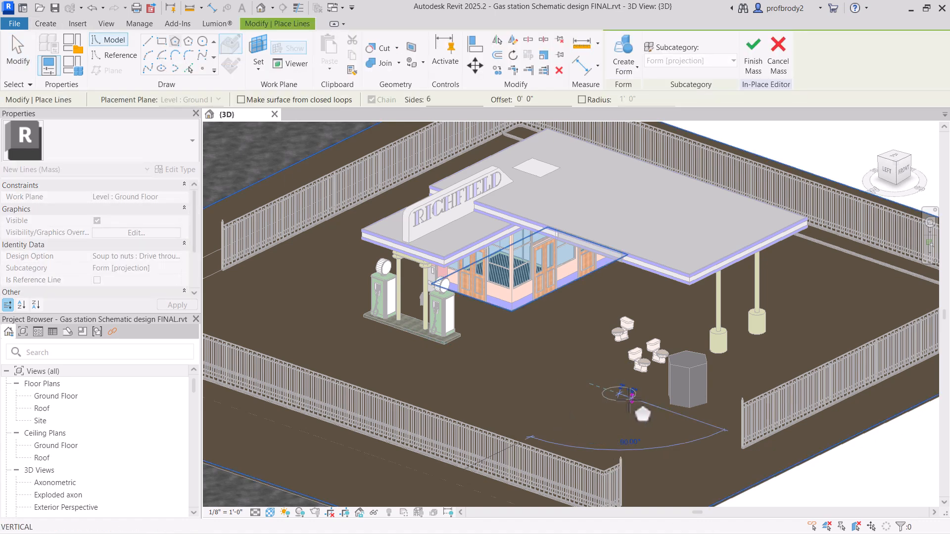
{"action": "left_click", "coordinate": [634, 404]}
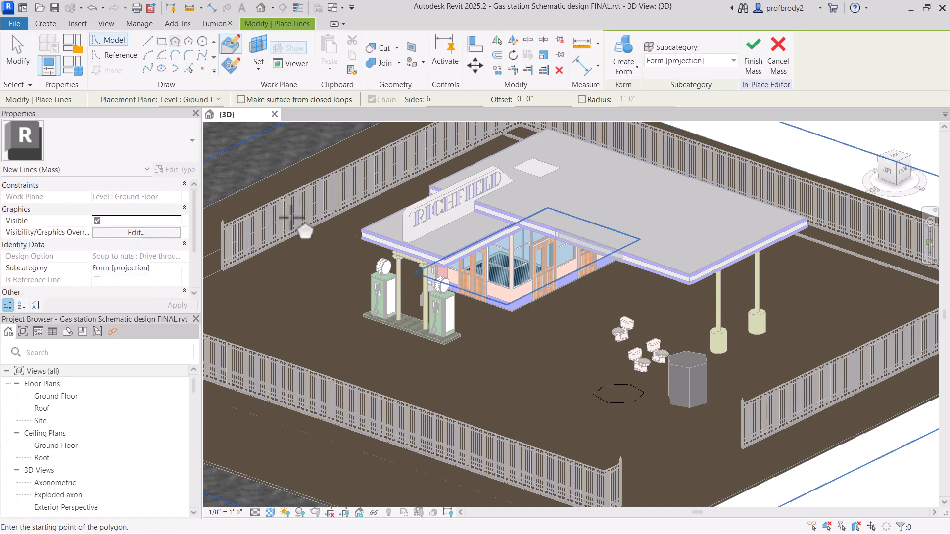
{"action": "scroll", "coordinate": [544, 361], "scroll_direction": "up", "scroll_amount": 3}
{"action": "key", "text": "Escape"}
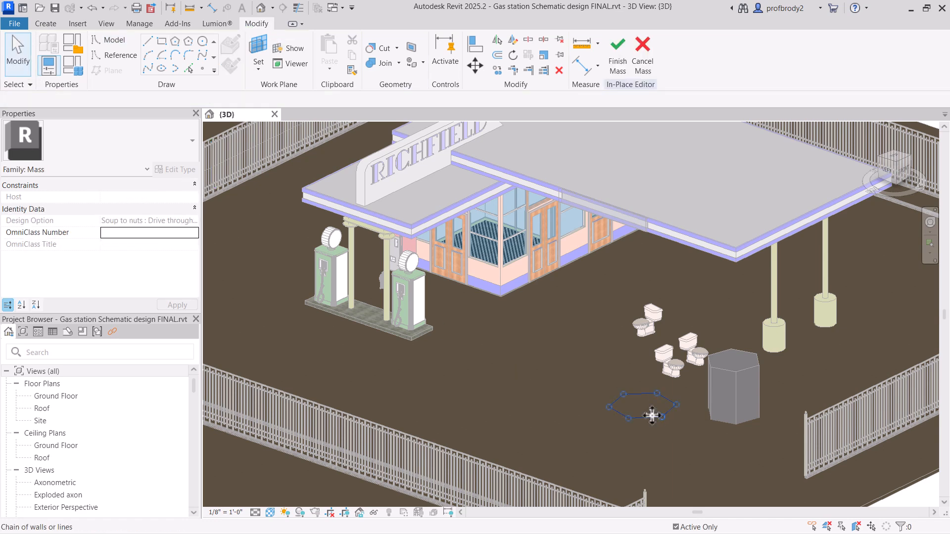
Step: Create a solid form from the hexagon outline and raise its top face slightly above the neighbouring prism
{"action": "left_click", "coordinate": [652, 415]}
{"action": "left_click", "coordinate": [616, 66]}
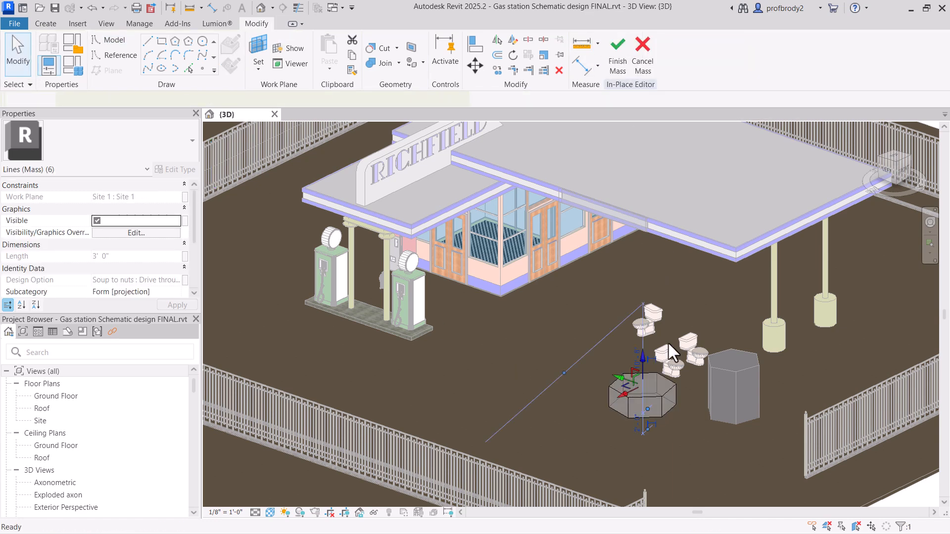
{"action": "left_click_drag", "start_coordinate": [634, 319], "coordinate": [636, 312]}
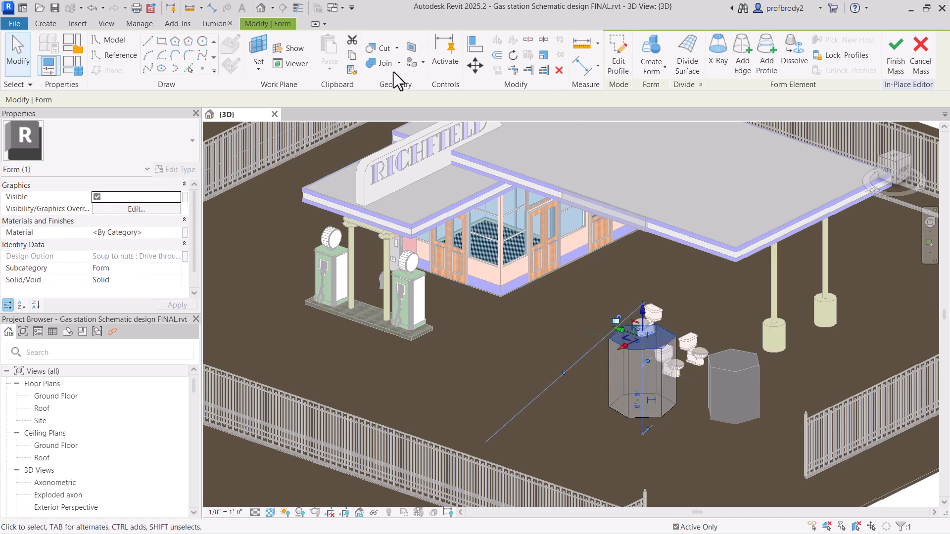
Step: Rotate the top face of the hexagonal mass form to twist its sides
{"action": "left_click", "coordinate": [513, 55]}
{"action": "left_click", "coordinate": [547, 334]}
{"action": "left_click", "coordinate": [572, 388]}
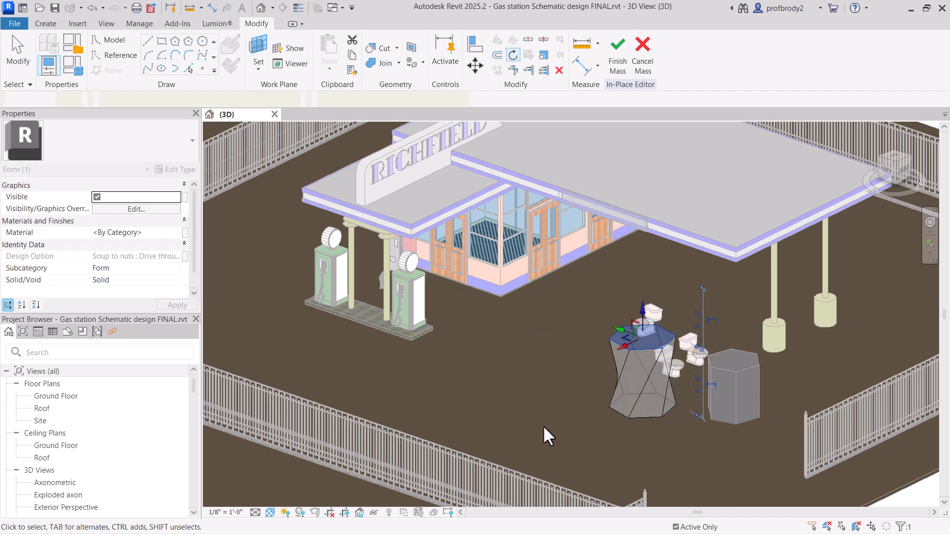
{"action": "scroll", "coordinate": [602, 433], "scroll_direction": "up", "scroll_amount": 3}
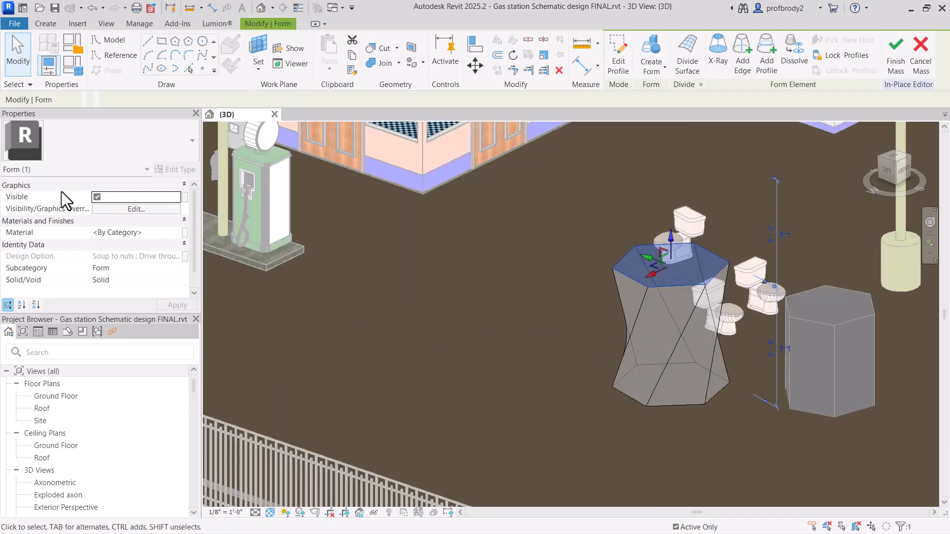
{"action": "left_click", "coordinate": [14, 63]}
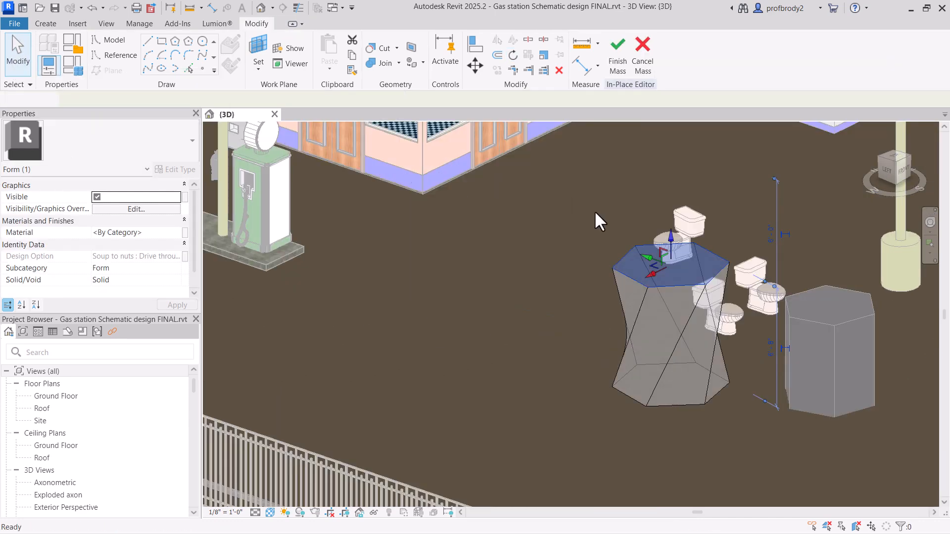
Step: Pull the top face's vertex nearest the fuel pumps inward and dismiss the self-intersecting geometry error
{"action": "left_click", "coordinate": [613, 270]}
{"action": "left_click_drag", "start_coordinate": [595, 261], "coordinate": [628, 330]}
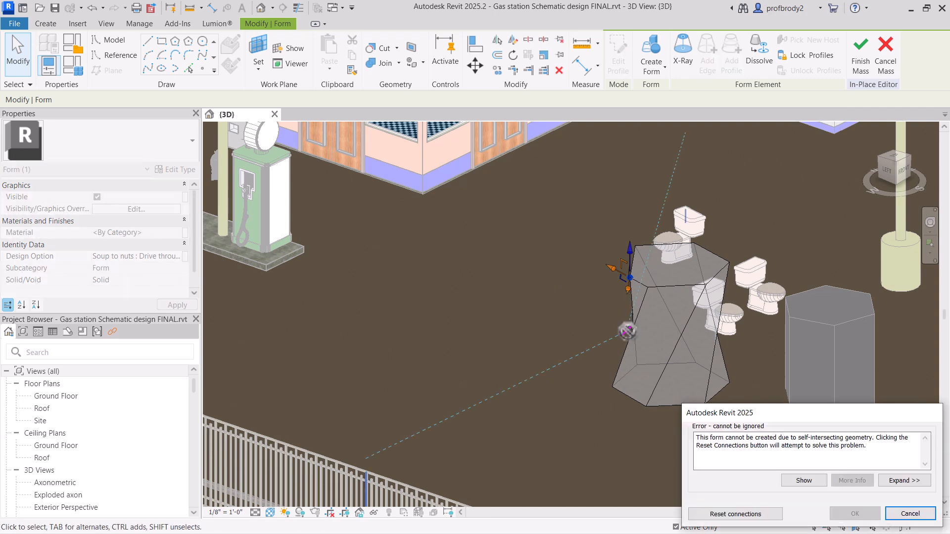
{"action": "left_click", "coordinate": [913, 515]}
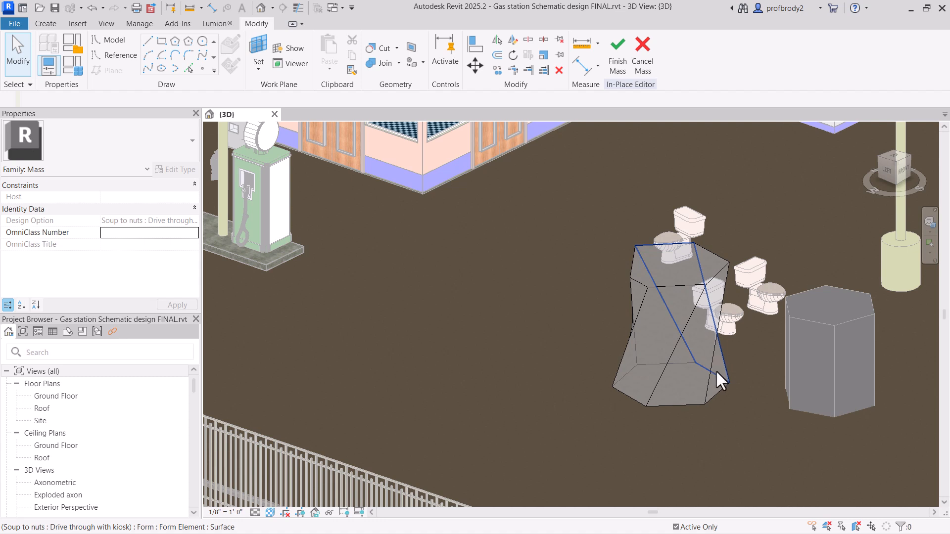
Step: Raise the back edge of the twisted form's top face to slope the top, and finish the mass
{"action": "left_click", "coordinate": [656, 246]}
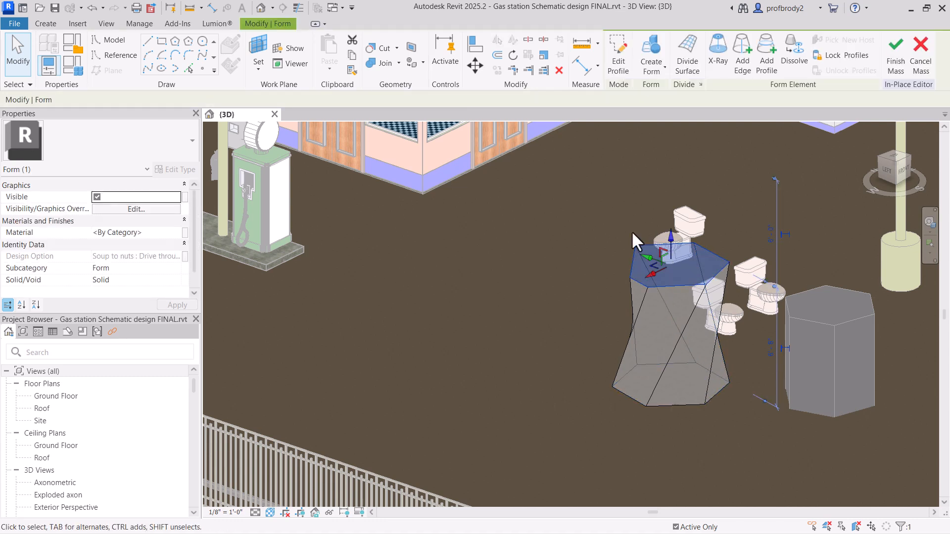
{"action": "left_click", "coordinate": [633, 233]}
{"action": "left_click", "coordinate": [645, 242]}
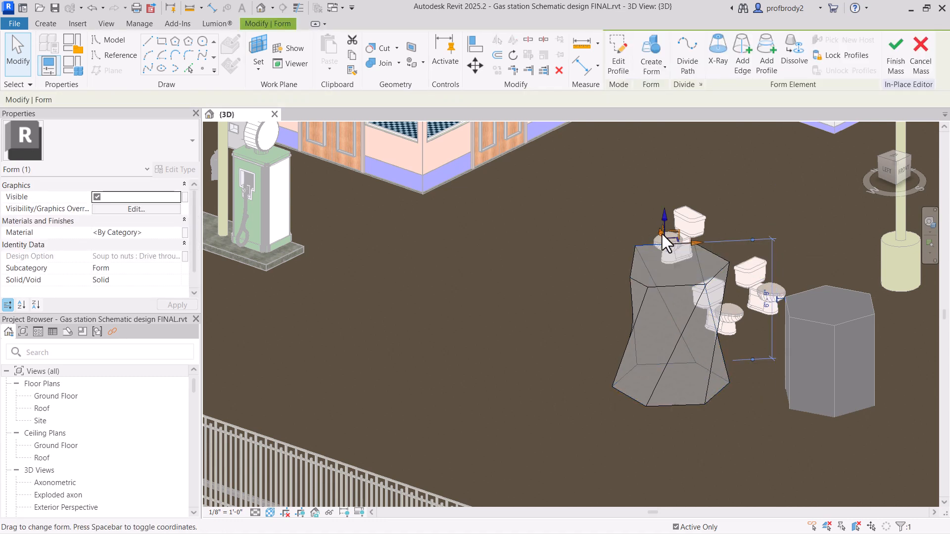
{"action": "left_click_drag", "start_coordinate": [663, 234], "coordinate": [655, 189]}
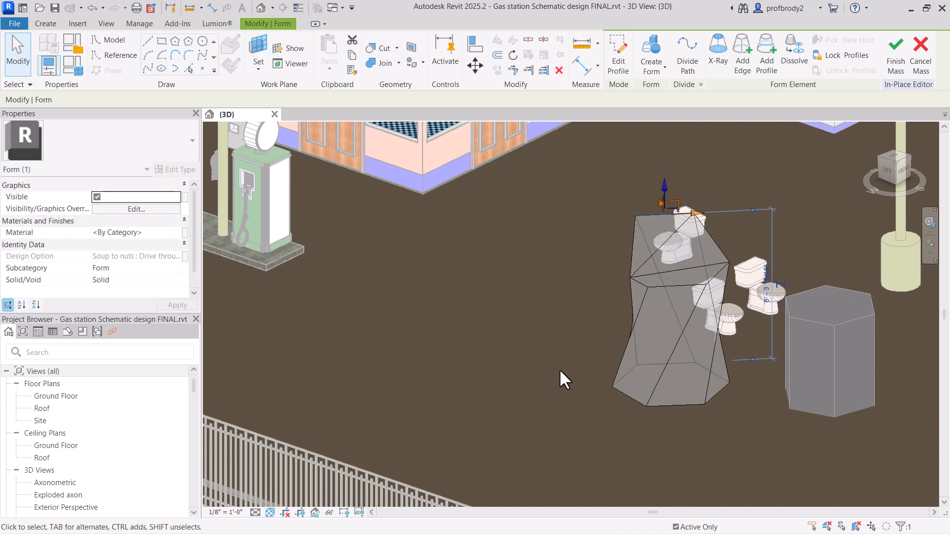
{"action": "left_click", "coordinate": [561, 298]}
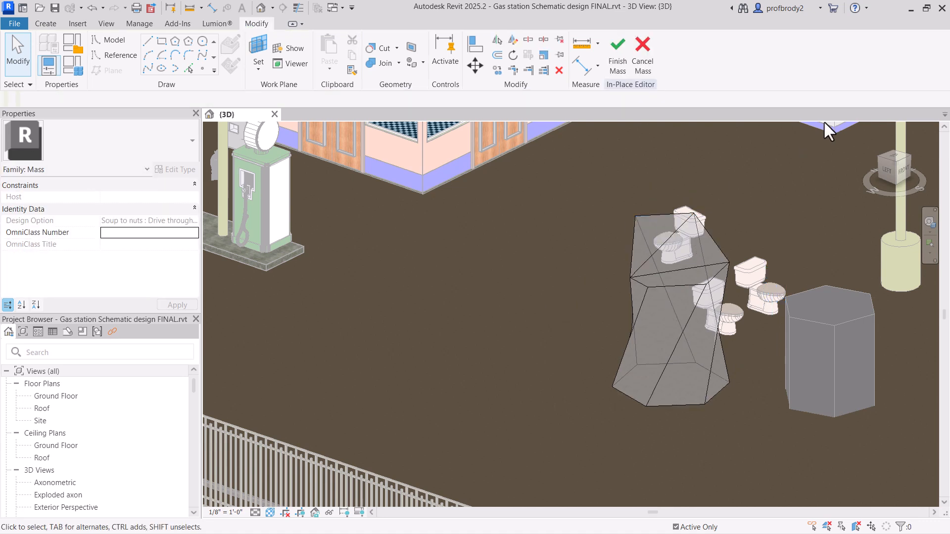
{"action": "left_click", "coordinate": [624, 60]}
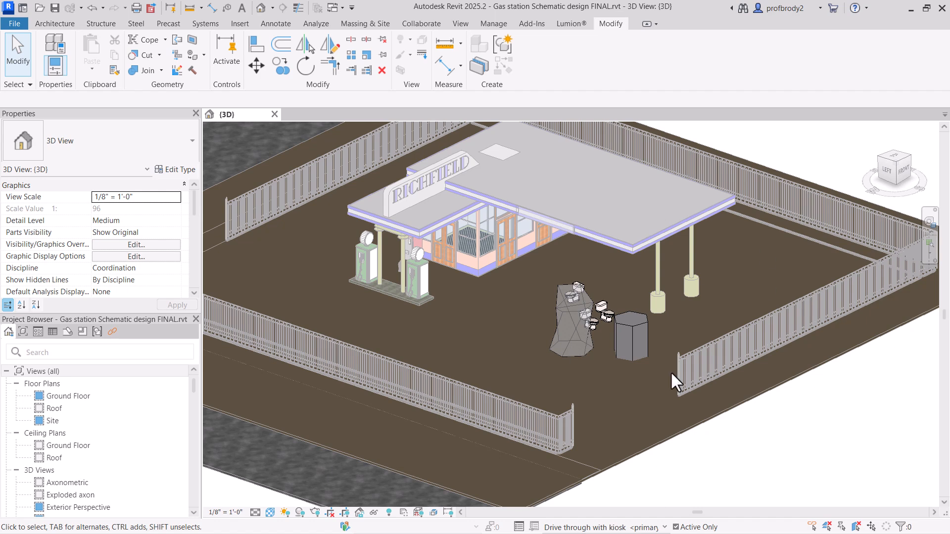
Step: Switch to the main model and delete both fence railings and the thin site curb along the edge nearest the kiosk masses
{"action": "scroll", "coordinate": [528, 309], "scroll_direction": "down", "scroll_amount": 2}
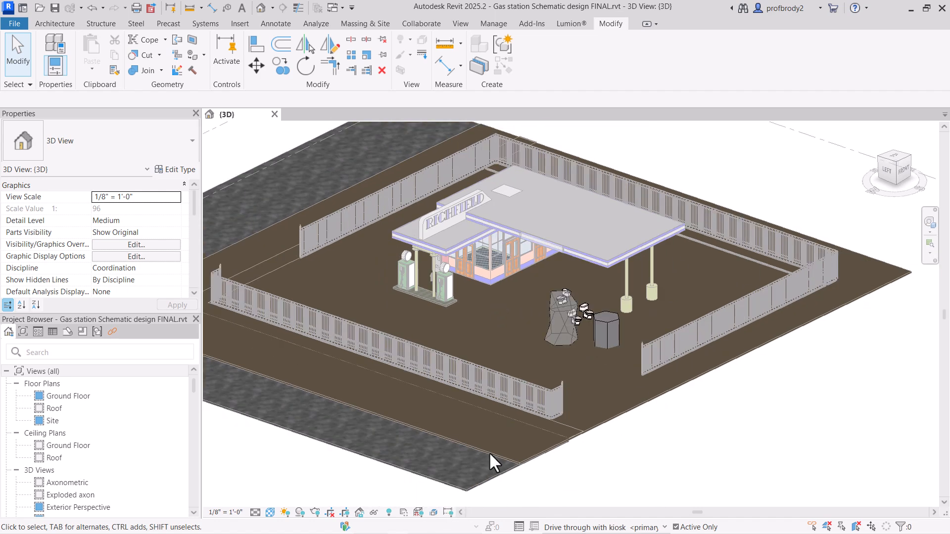
{"action": "left_click", "coordinate": [645, 527]}
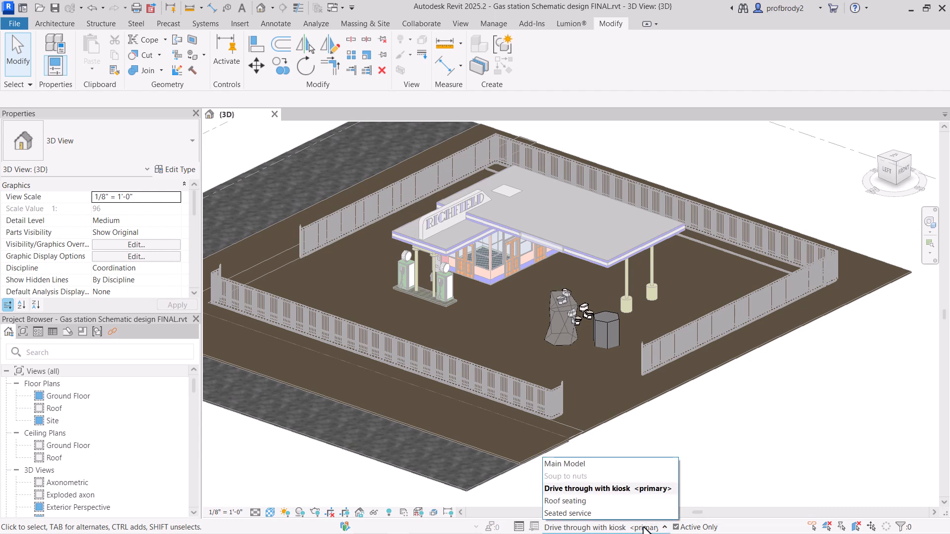
{"action": "left_click", "coordinate": [583, 465]}
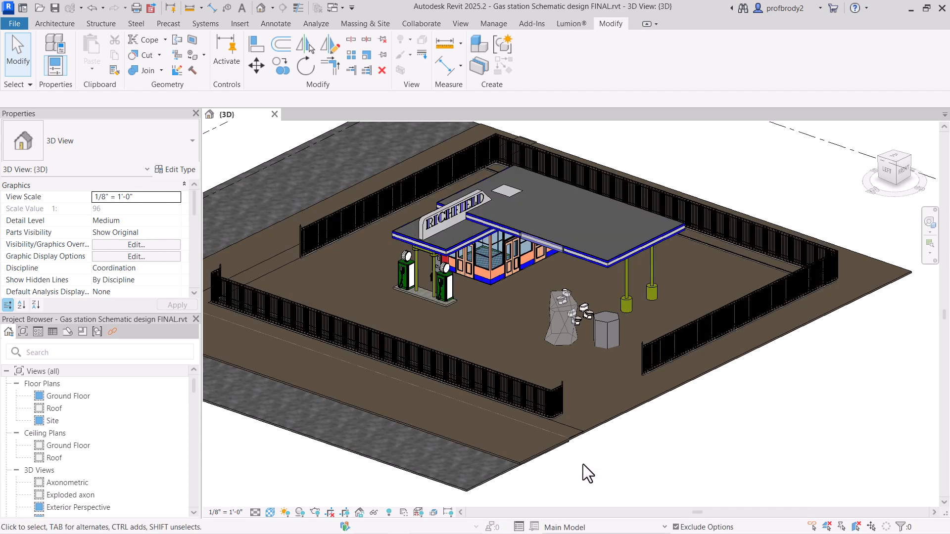
{"action": "left_click", "coordinate": [643, 354]}
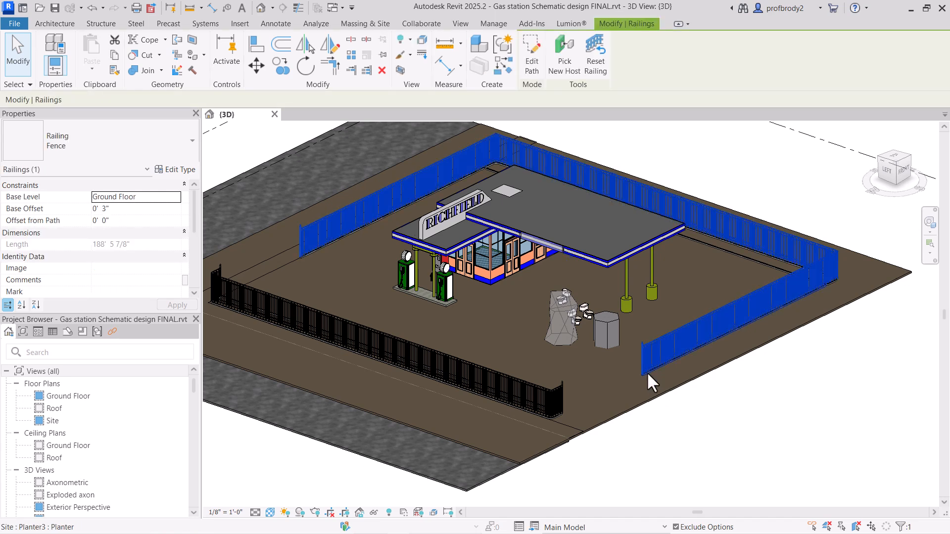
{"action": "key", "text": "Delete"}
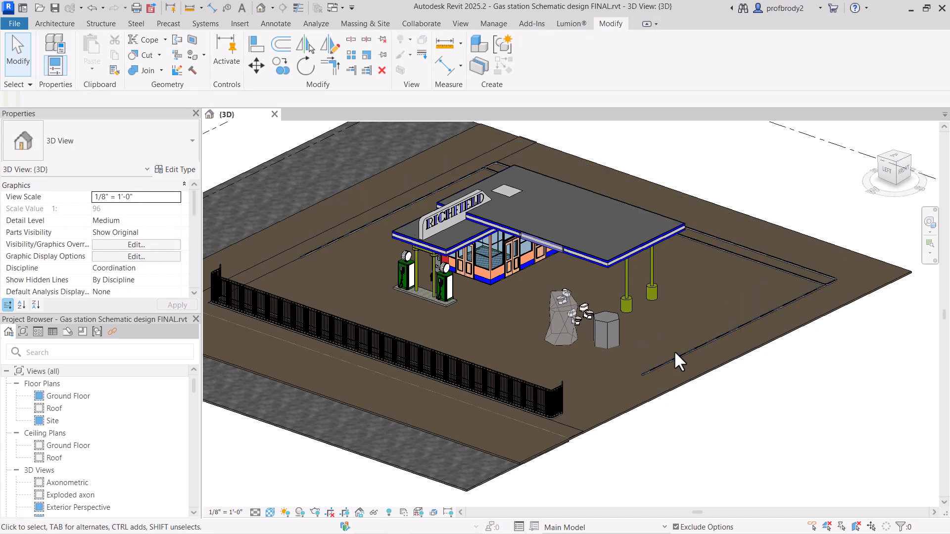
{"action": "left_click", "coordinate": [486, 378]}
{"action": "key", "text": "Delete"}
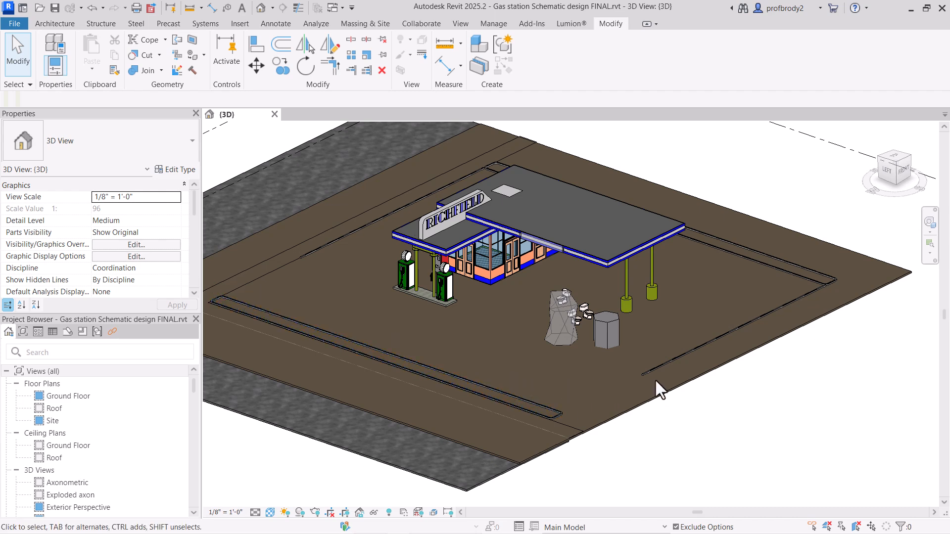
{"action": "left_click", "coordinate": [692, 352]}
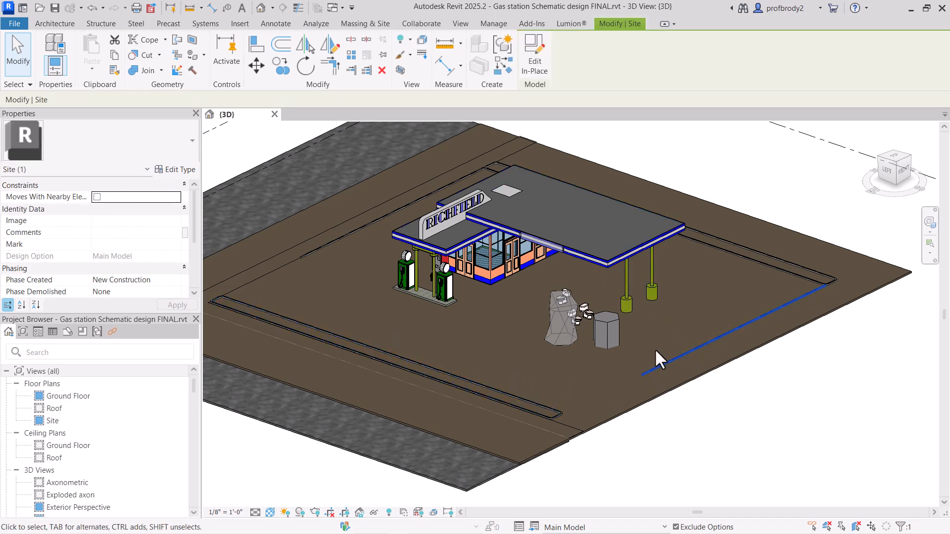
{"action": "key", "text": "Delete"}
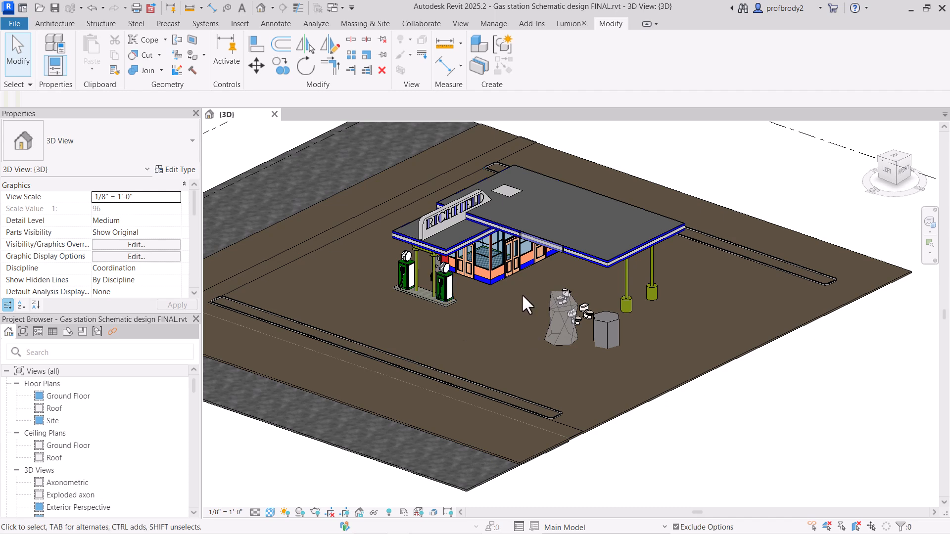
Step: Activate the Drive through with kiosk option and move the hexagonal prism and the twisted mass toward the canopy columns
{"action": "left_click", "coordinate": [579, 527]}
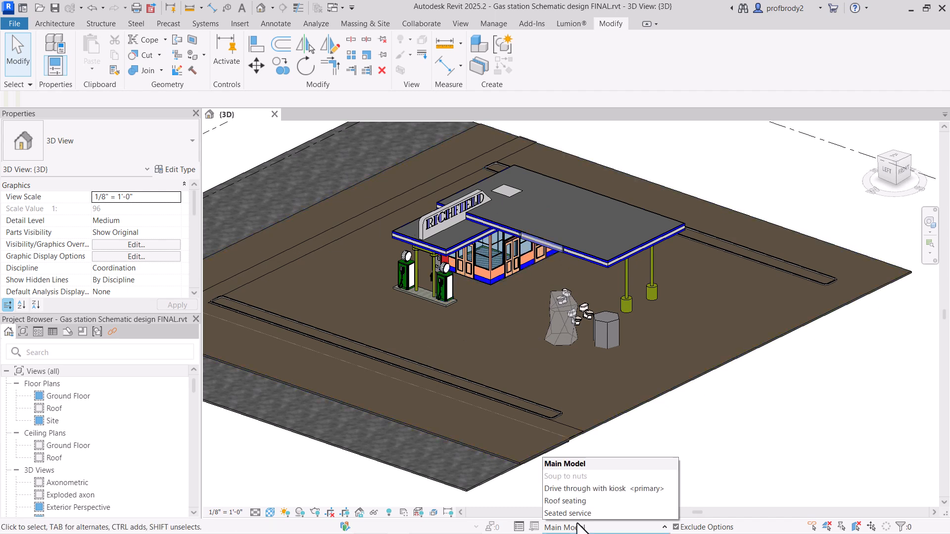
{"action": "left_click", "coordinate": [576, 488]}
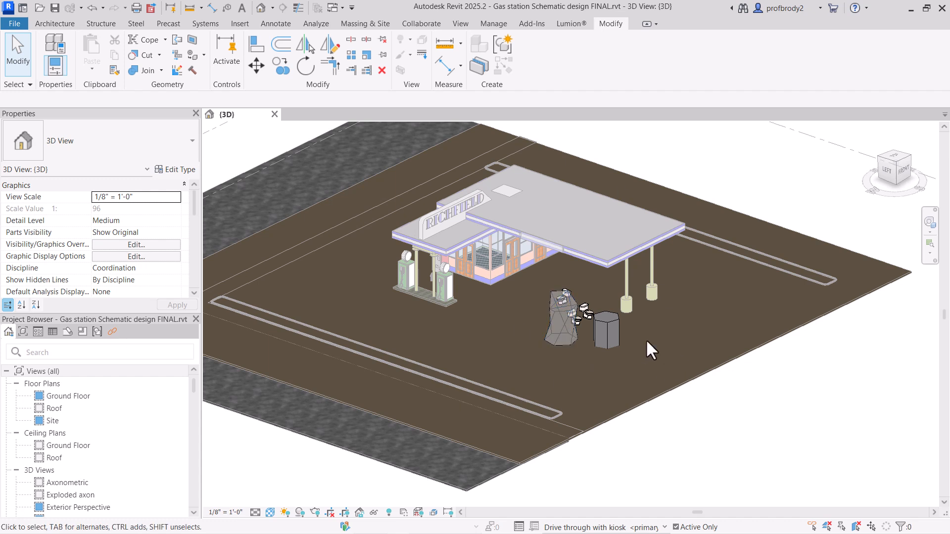
{"action": "left_click_drag", "start_coordinate": [611, 341], "coordinate": [672, 308]}
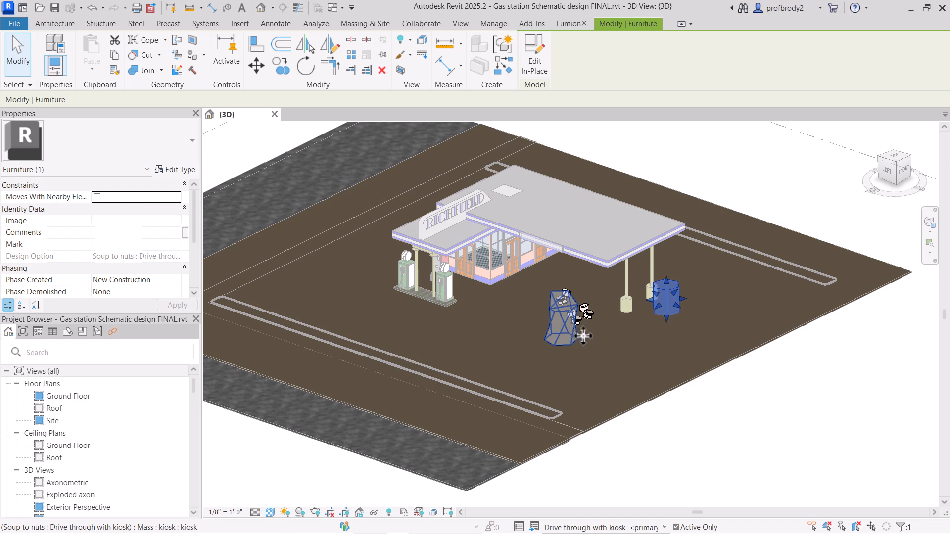
{"action": "left_click_drag", "start_coordinate": [584, 337], "coordinate": [641, 328]}
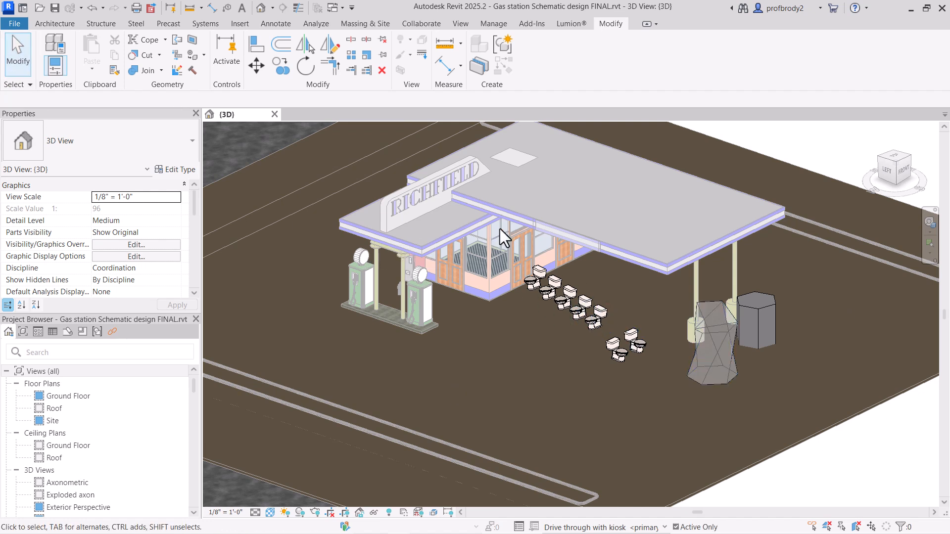
Step: Copy all seats and kiosk masses from the Drive through with kiosk option and paste them into the Seated service option
{"action": "left_click_drag", "start_coordinate": [498, 229], "coordinate": [836, 423]}
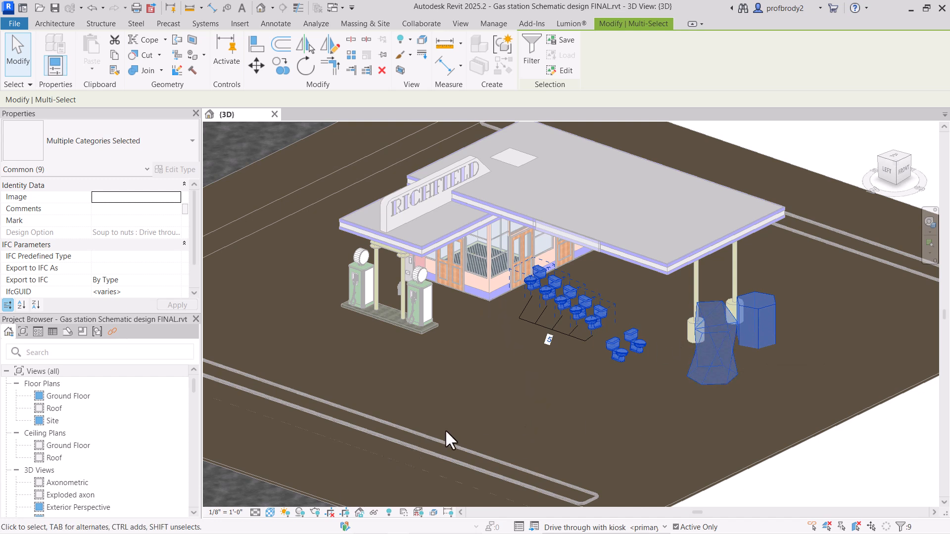
{"action": "left_click", "coordinate": [562, 527]}
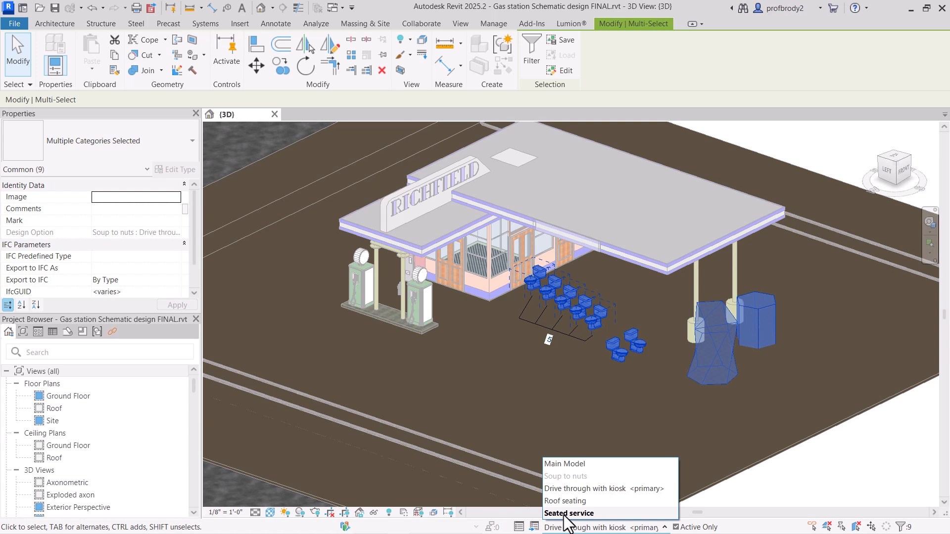
{"action": "left_click", "coordinate": [565, 514]}
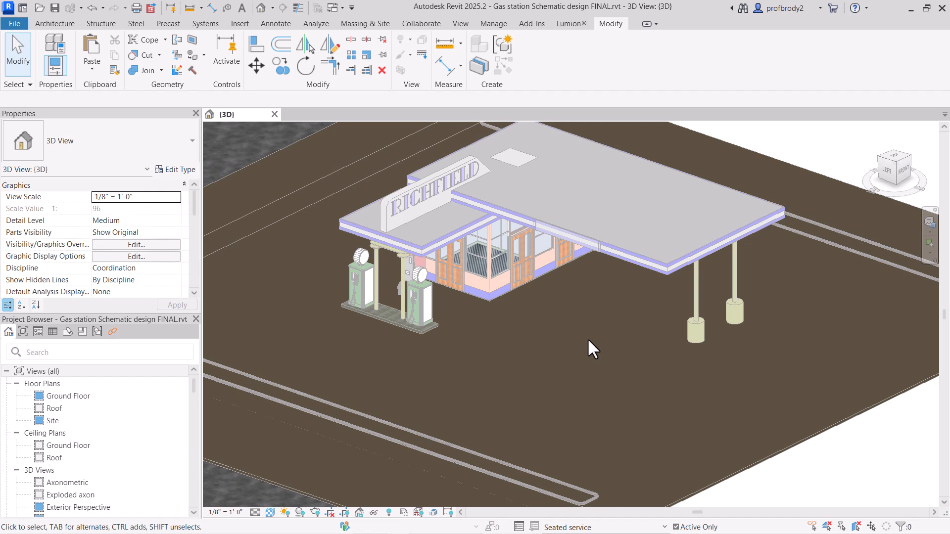
{"action": "key", "text": "ctrl+v"}
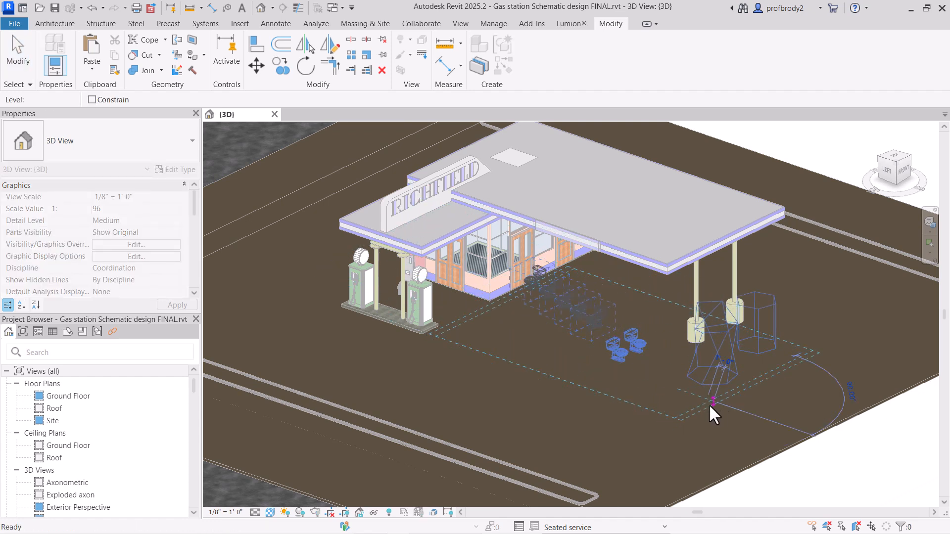
{"action": "left_click", "coordinate": [709, 404]}
{"action": "left_click", "coordinate": [19, 50]}
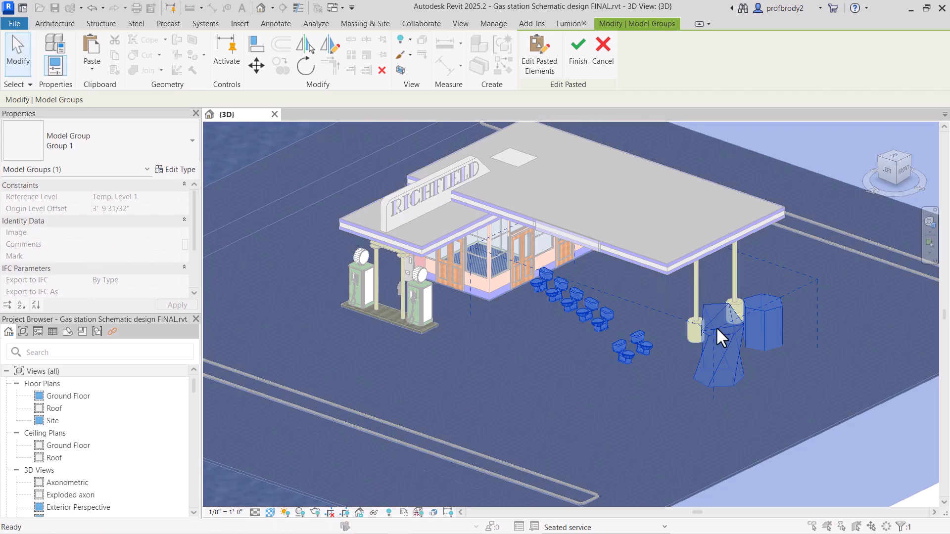
{"action": "left_click", "coordinate": [830, 378]}
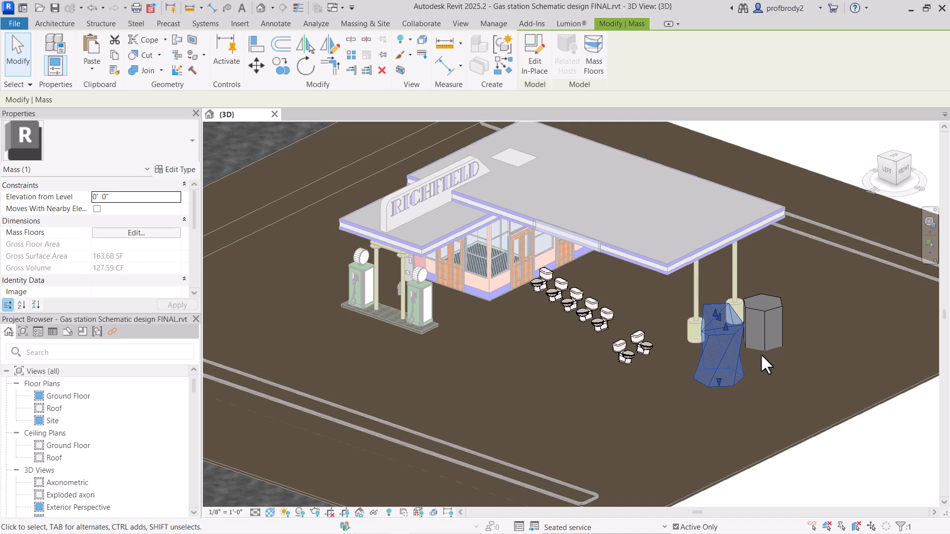
Step: Delete the pasted twisted mass and hexagonal prism from the Seated service option
{"action": "key", "text": "Delete"}
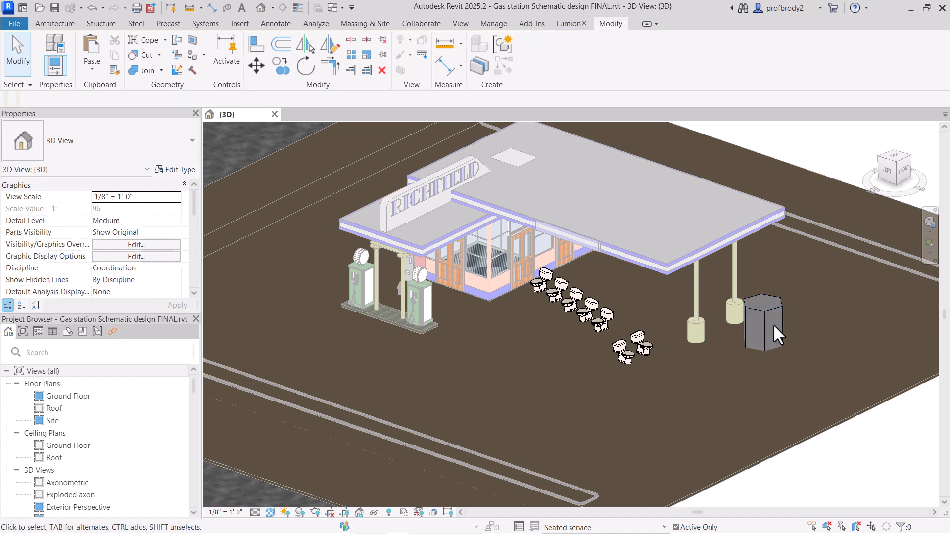
{"action": "left_click", "coordinate": [764, 321]}
{"action": "key", "text": "Delete"}
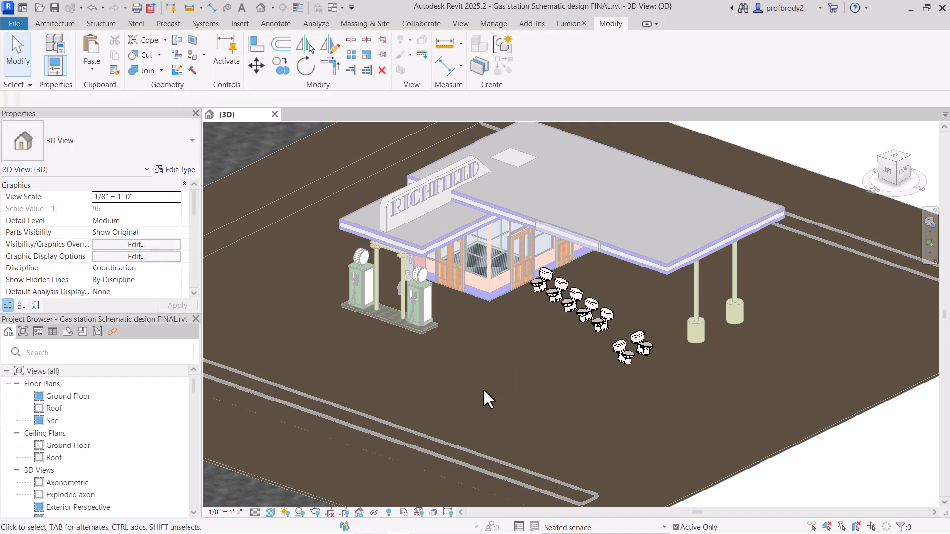
Step: Nudge all the seats in the Seated service option under the canopy, toward its two support columns
{"action": "left_click_drag", "start_coordinate": [483, 388], "coordinate": [686, 245]}
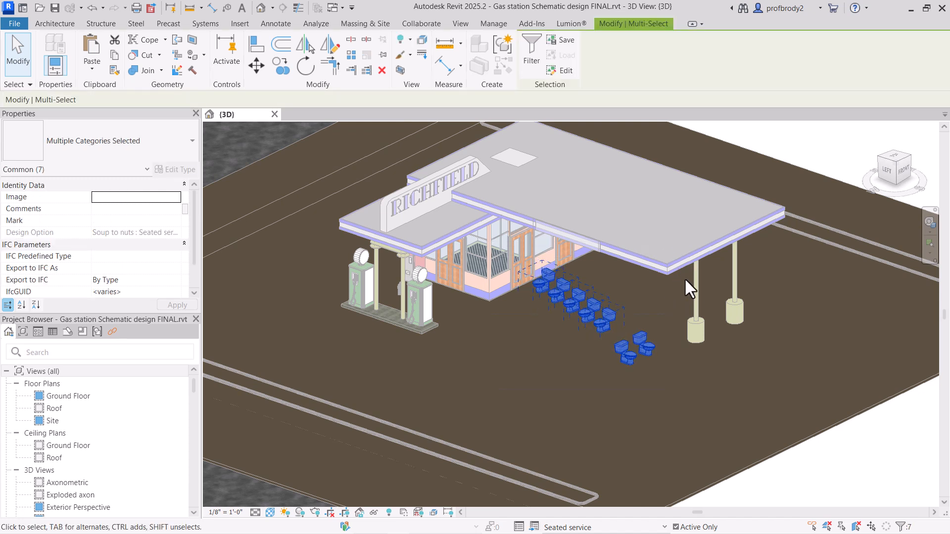
{"action": "key", "text": "Right"}
{"action": "key", "text": "Right"}
{"action": "key", "text": "Right"}
{"action": "key", "text": "Up"}
{"action": "key", "text": "Up"}
{"action": "key", "text": "Up"}
{"action": "key", "text": "Up"}
{"action": "key", "text": "Up"}
{"action": "key", "text": "Up"}
{"action": "key", "text": "Up"}
{"action": "key", "text": "Up"}
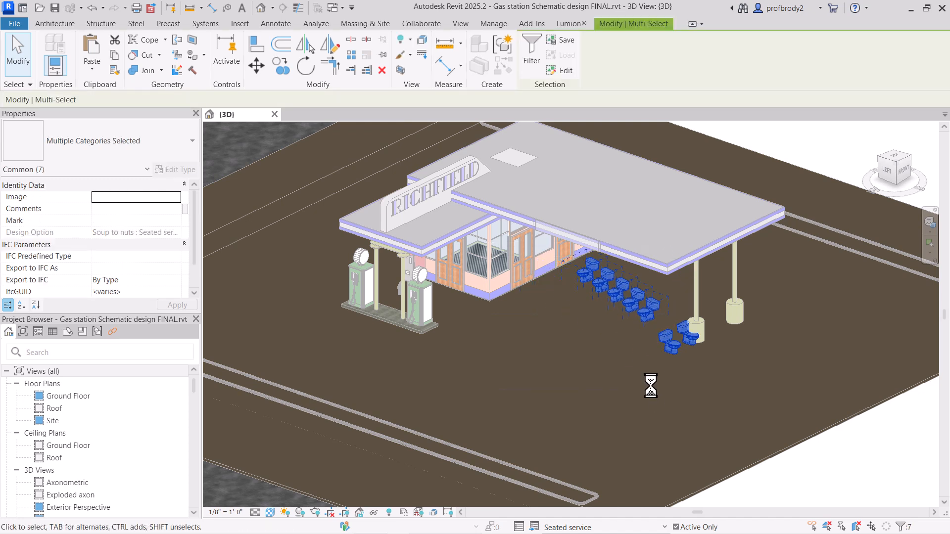
{"action": "key", "text": "Up"}
{"action": "left_click", "coordinate": [647, 365]}
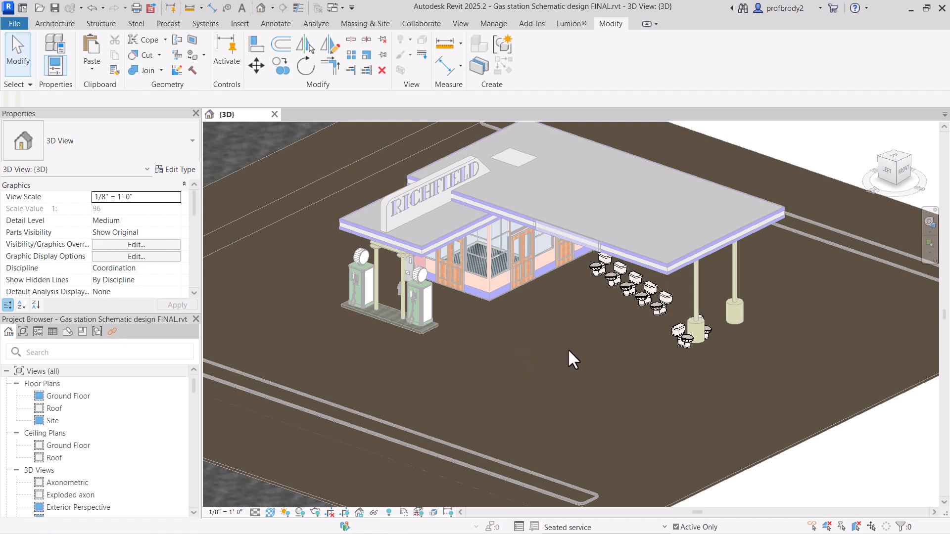
Step: Mirror a copy of the five-seat row about a drawn axis on the open ground in front of the building
{"action": "left_click_drag", "start_coordinate": [517, 347], "coordinate": [682, 221]}
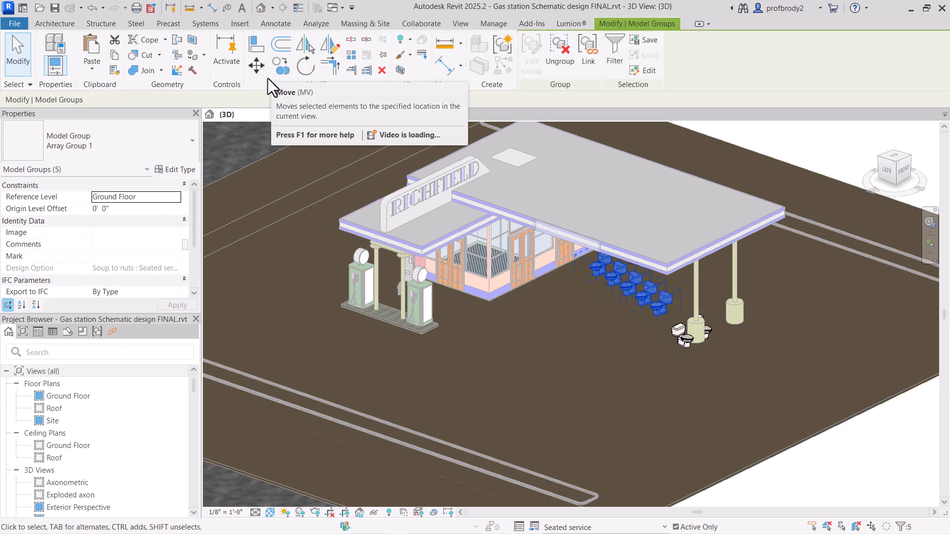
{"action": "left_click", "coordinate": [321, 49]}
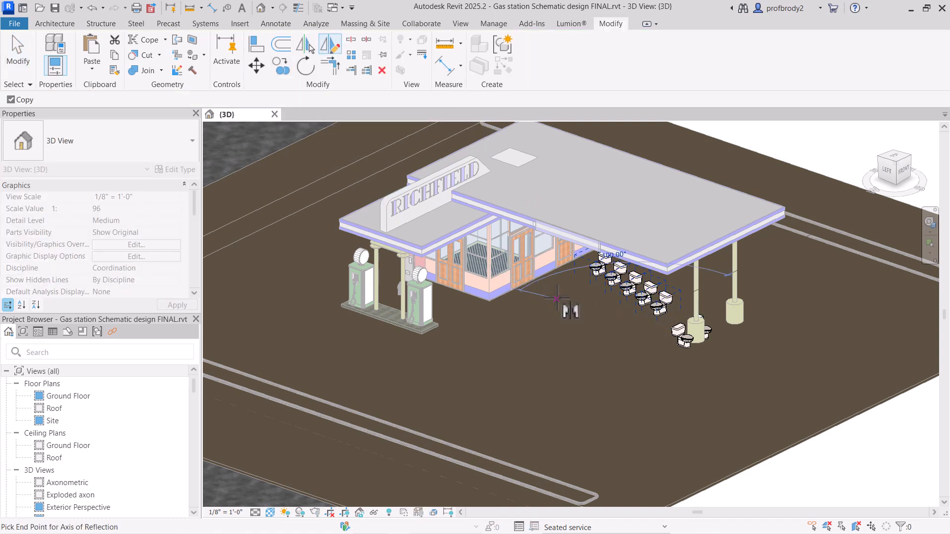
{"action": "left_click", "coordinate": [569, 308]}
{"action": "left_click", "coordinate": [10, 64]}
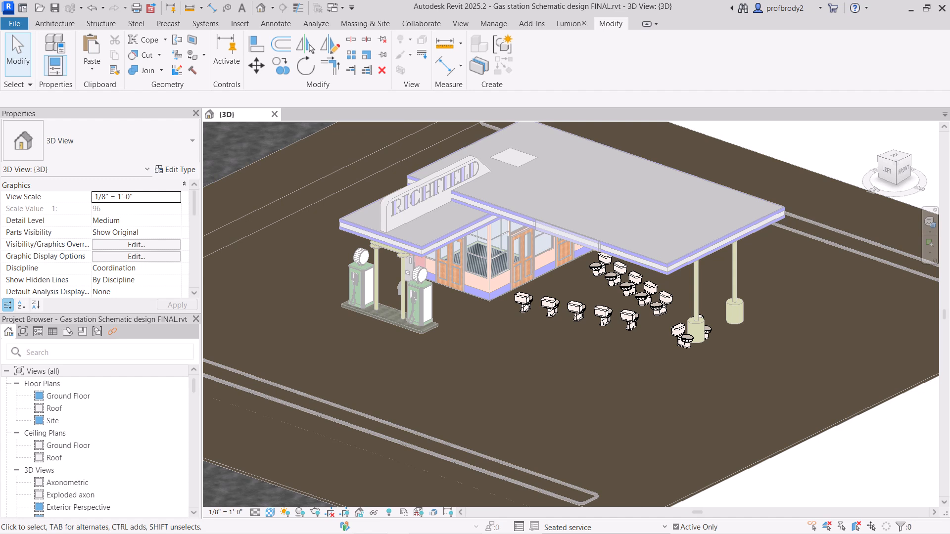
Step: Compare the Drive through with kiosk and Seated service options by activating each in turn
{"action": "left_click", "coordinate": [614, 527]}
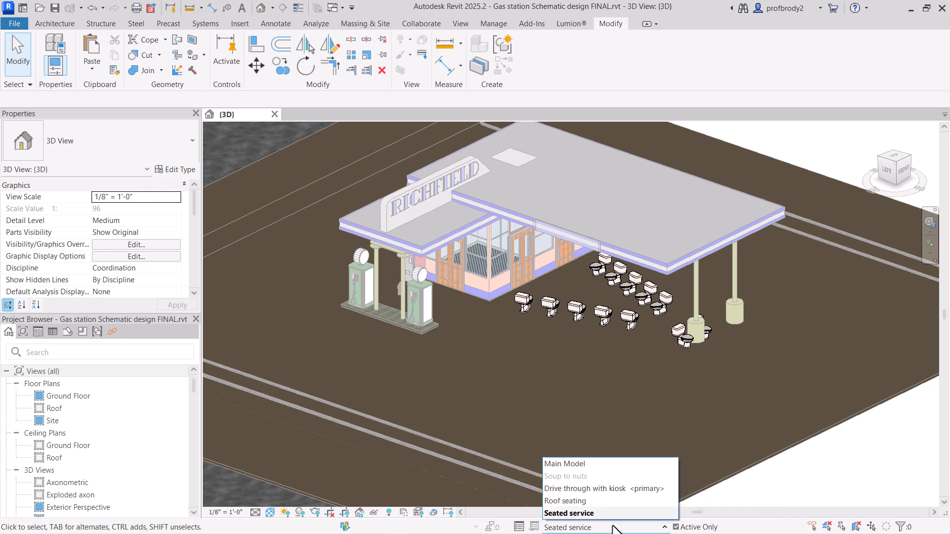
{"action": "left_click", "coordinate": [593, 490]}
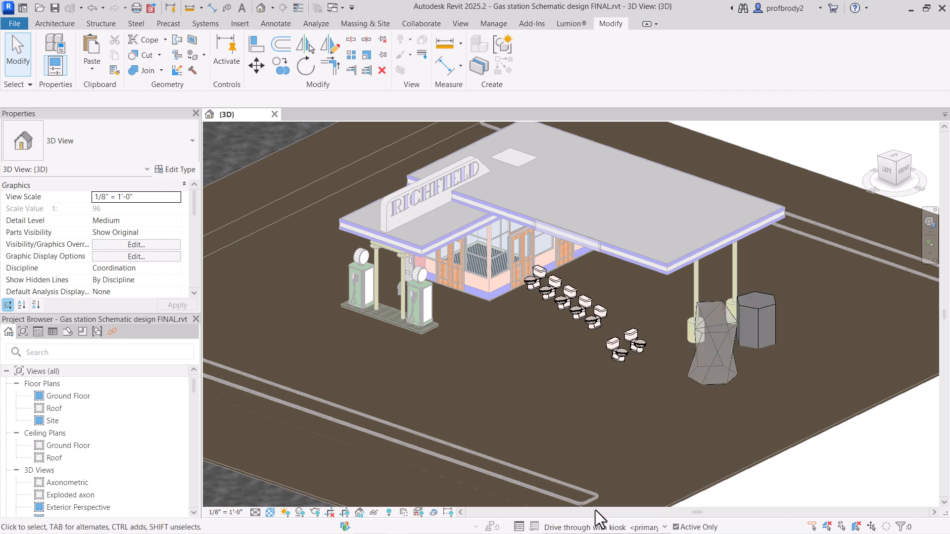
{"action": "left_click", "coordinate": [599, 528]}
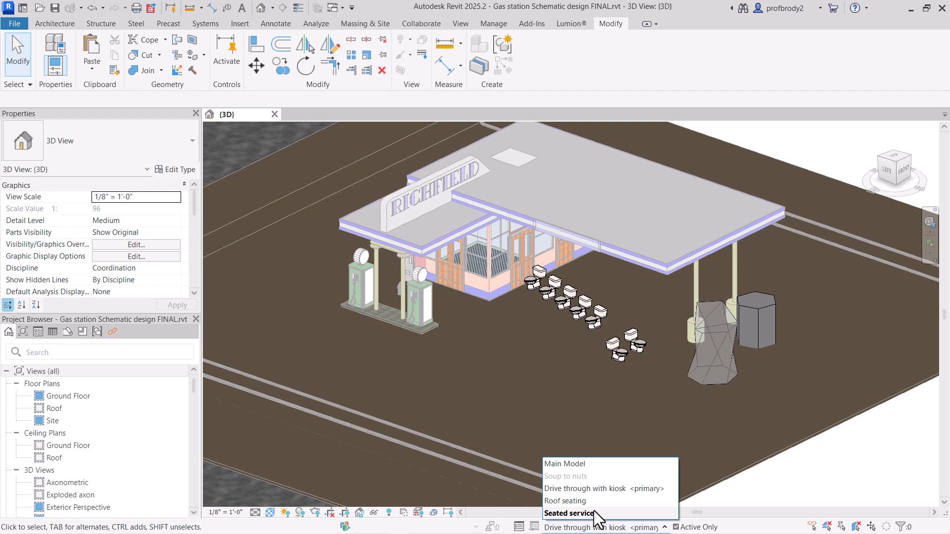
{"action": "left_click", "coordinate": [594, 513]}
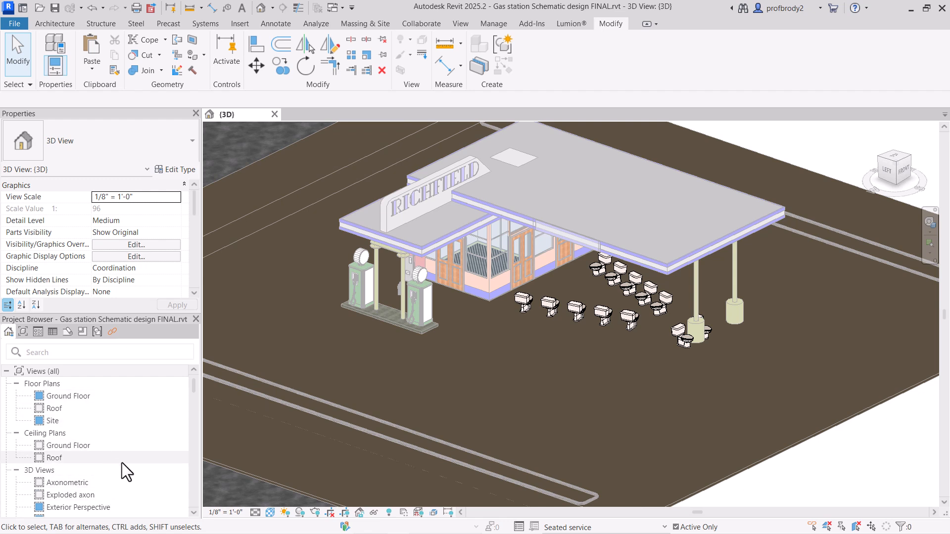
Step: Open the Exterior Perspective view and make the main model active
{"action": "scroll", "coordinate": [122, 462], "scroll_direction": "down", "scroll_amount": 3}
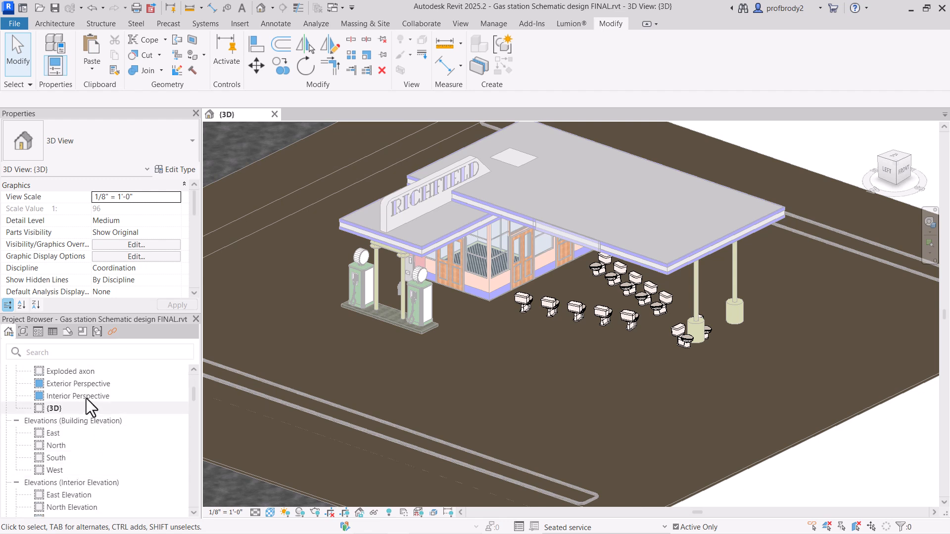
{"action": "left_click", "coordinate": [78, 384]}
{"action": "double_click", "coordinate": [78, 384]}
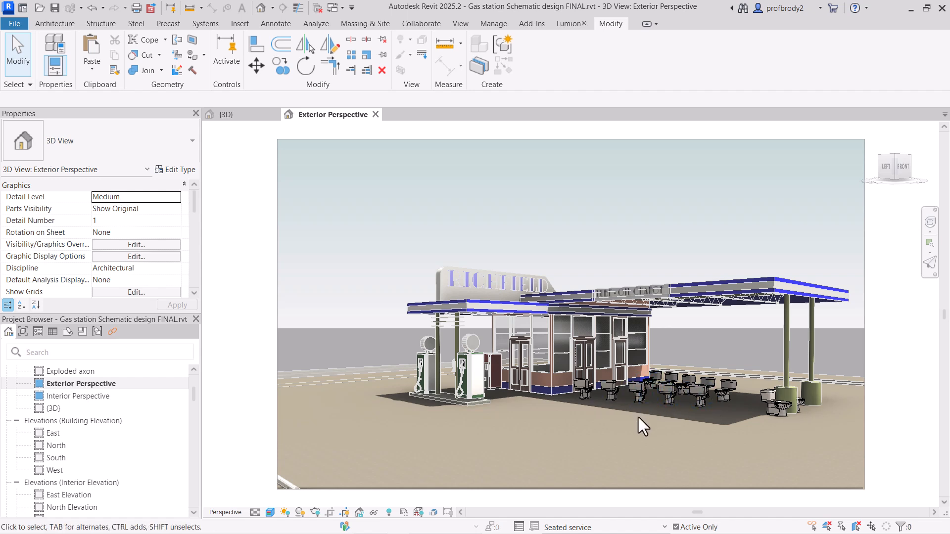
{"action": "left_click", "coordinate": [593, 528]}
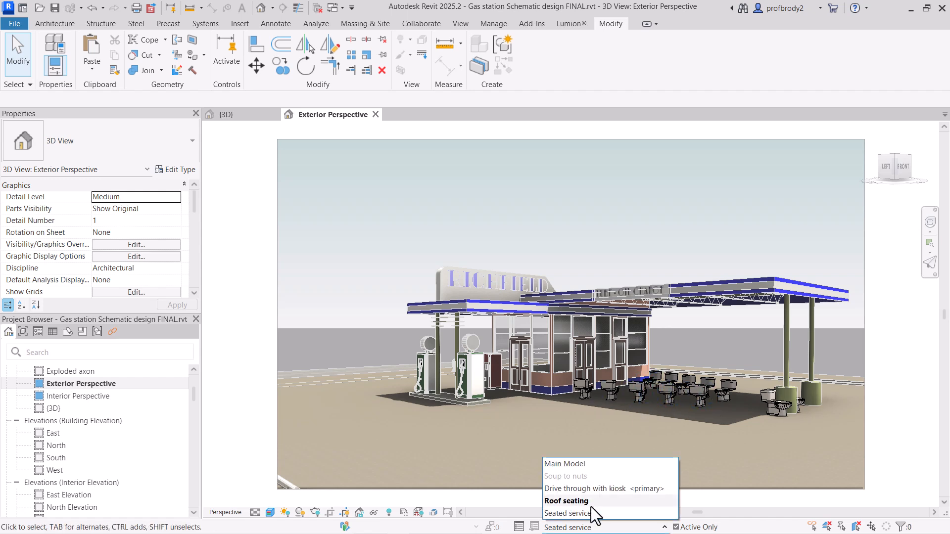
{"action": "left_click", "coordinate": [578, 465]}
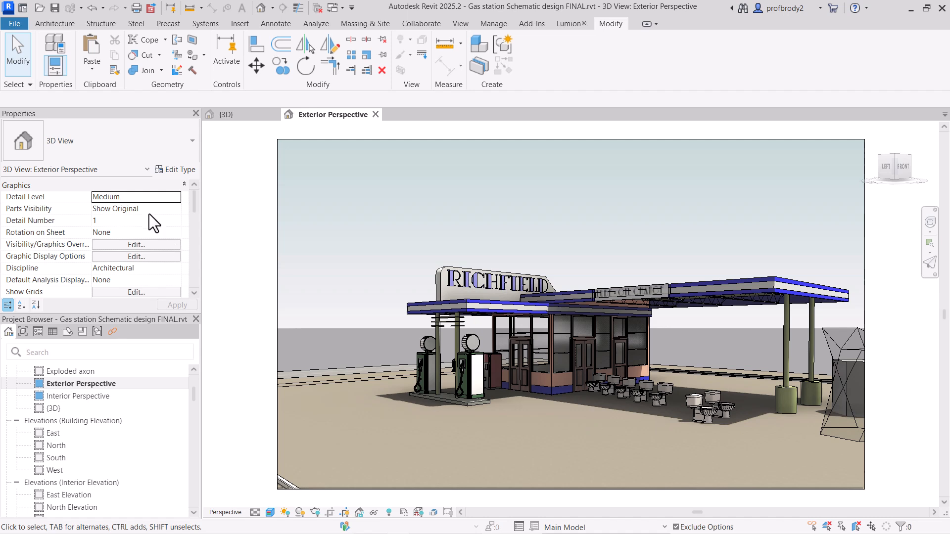
Step: Override the Exterior Perspective view's visibility so the Soup to nuts option set shows the Seated service option
{"action": "left_click", "coordinate": [111, 245]}
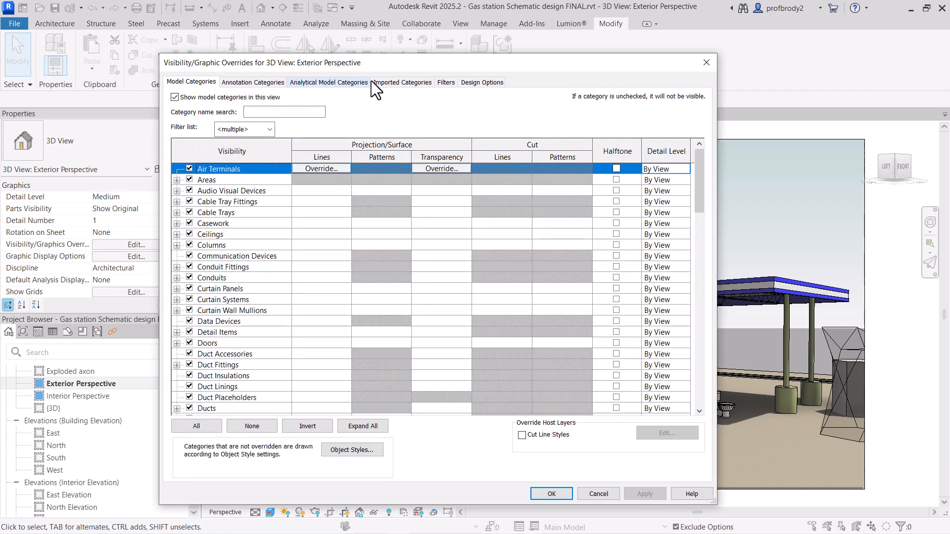
{"action": "left_click", "coordinate": [478, 83]}
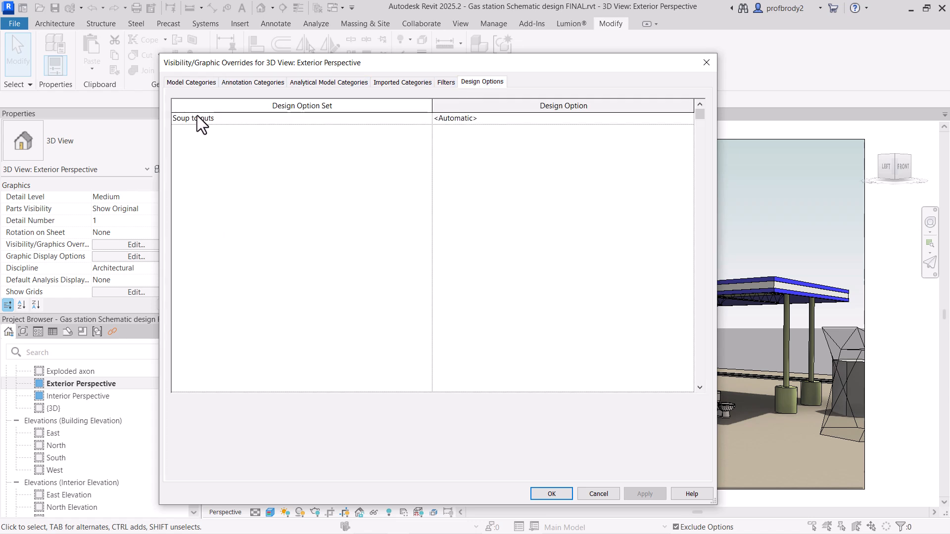
{"action": "left_click", "coordinate": [603, 120]}
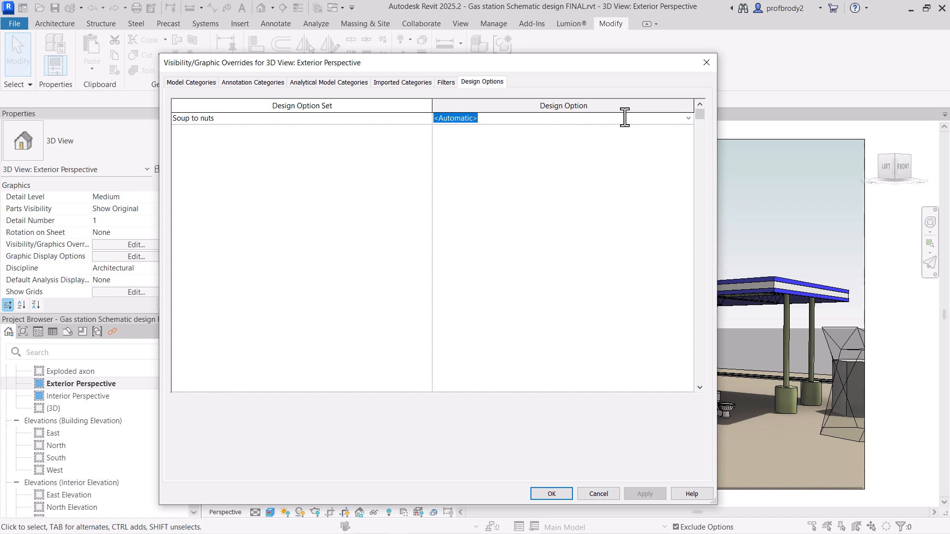
{"action": "left_click", "coordinate": [687, 118]}
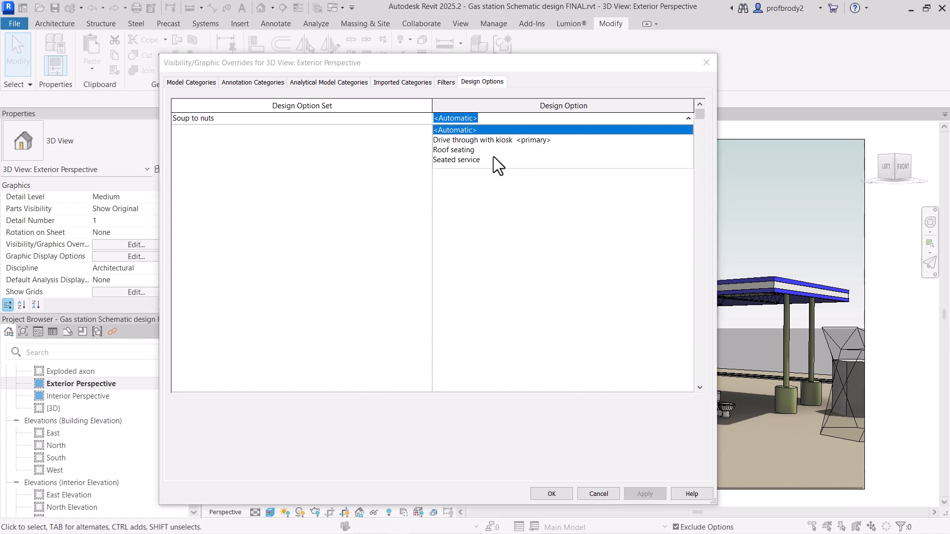
{"action": "left_click", "coordinate": [461, 159]}
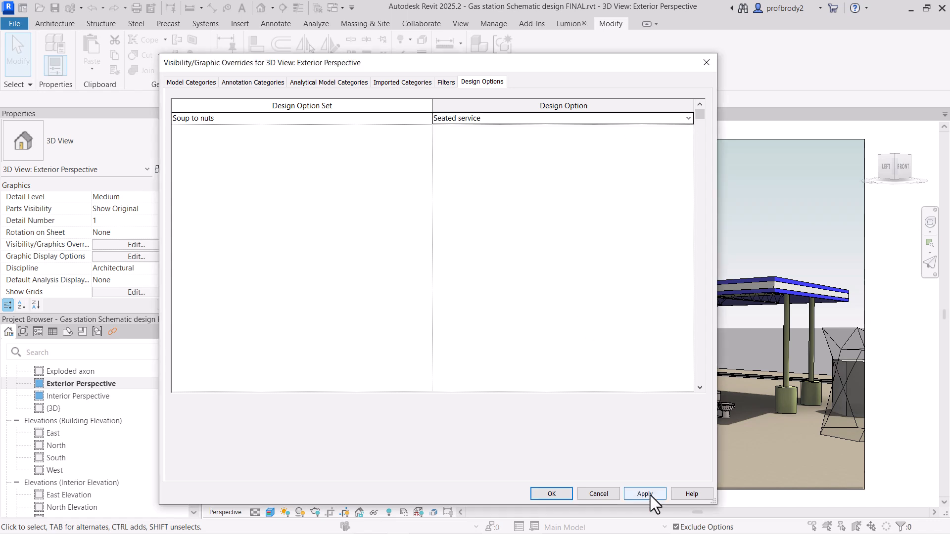
{"action": "left_click", "coordinate": [547, 495]}
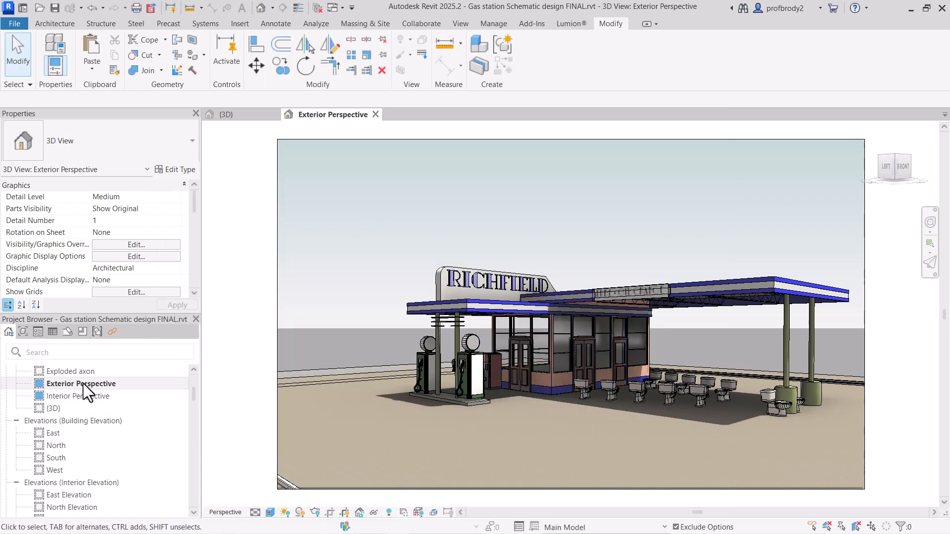
Step: Rename the Exterior Perspective view as Exterior Perspective seating
{"action": "right_click", "coordinate": [109, 384]}
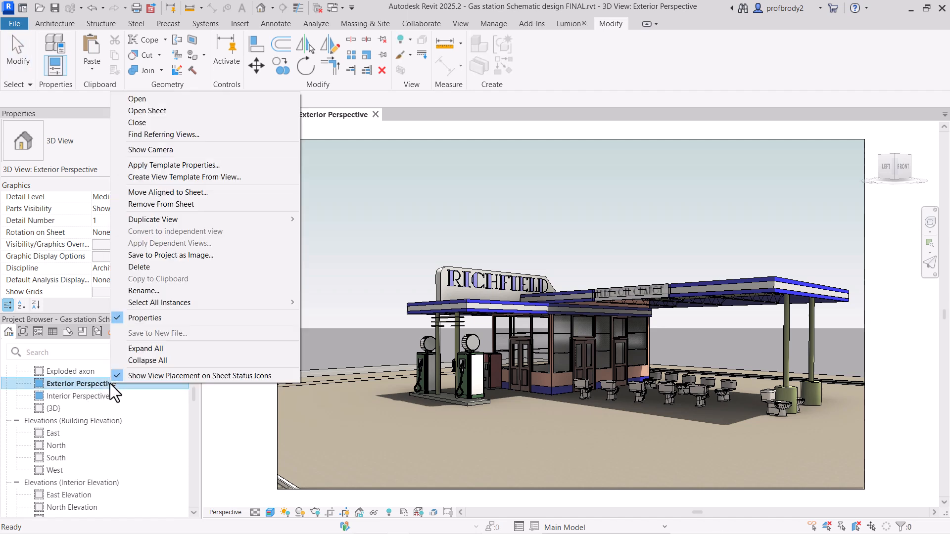
{"action": "left_click", "coordinate": [141, 291]}
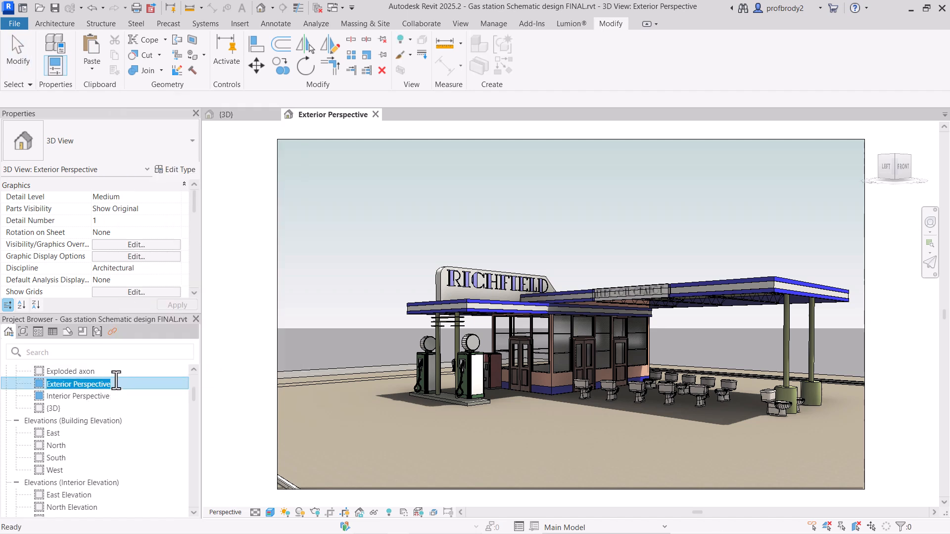
{"action": "type", "text": "seating"}
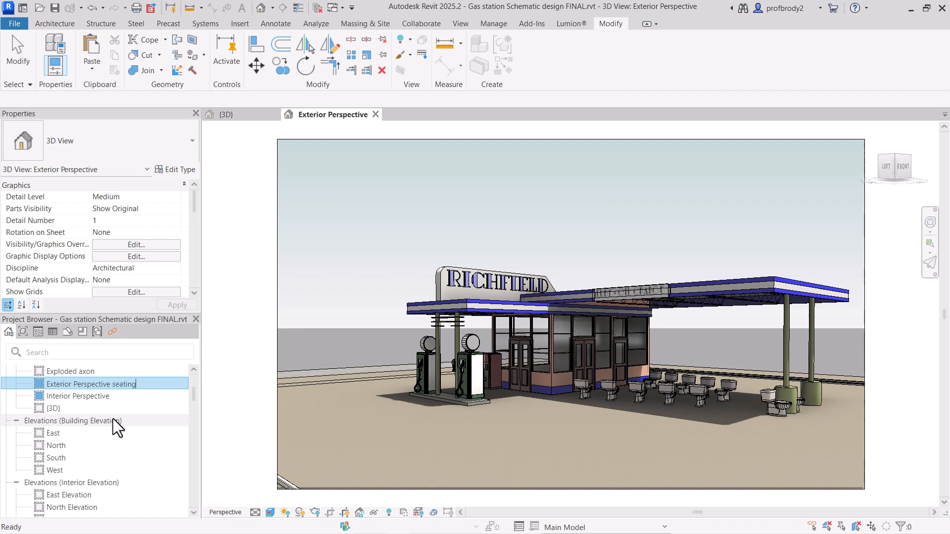
{"action": "key", "text": "Return"}
Step: Duplicate the seating perspective as Exterior Perspective drive through and set its Soup to nuts option to Drive through with kiosk
{"action": "right_click", "coordinate": [68, 382]}
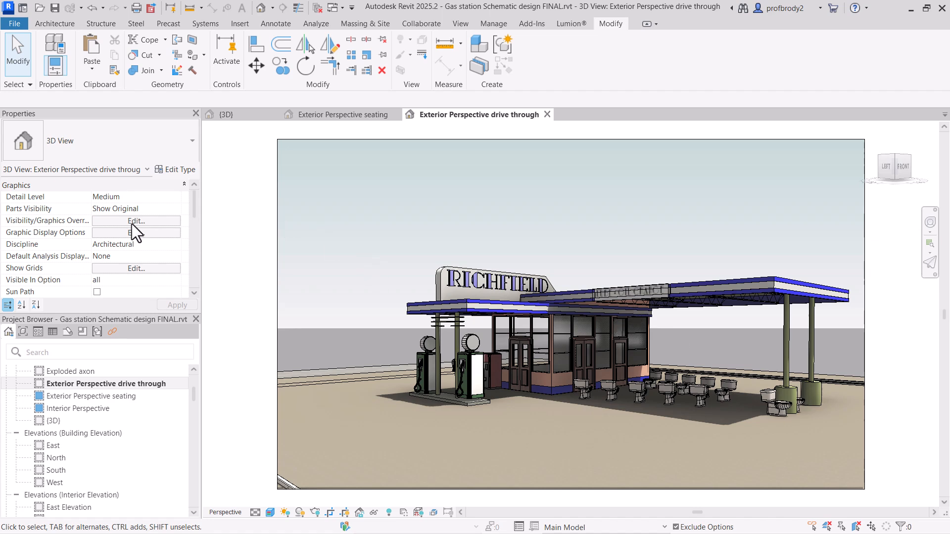
{"action": "left_click", "coordinate": [131, 221]}
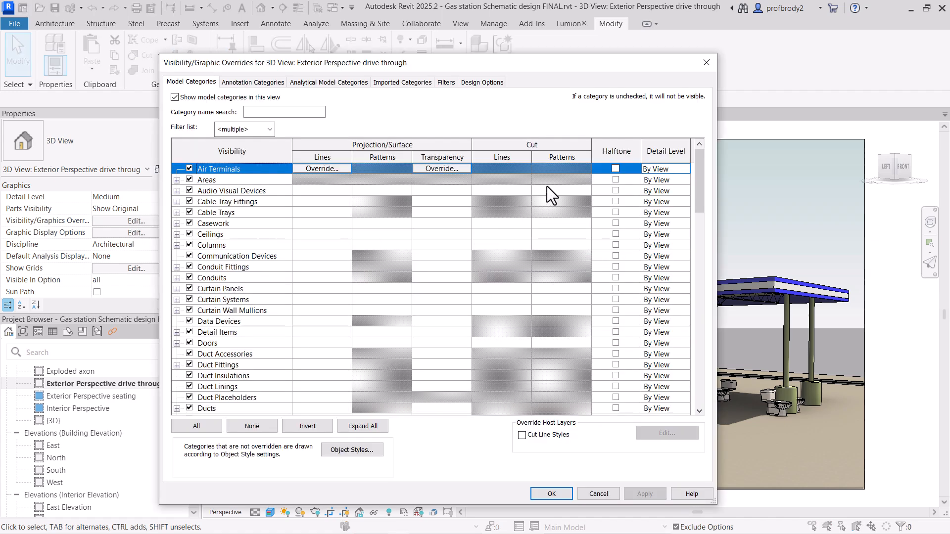
{"action": "left_click", "coordinate": [472, 82]}
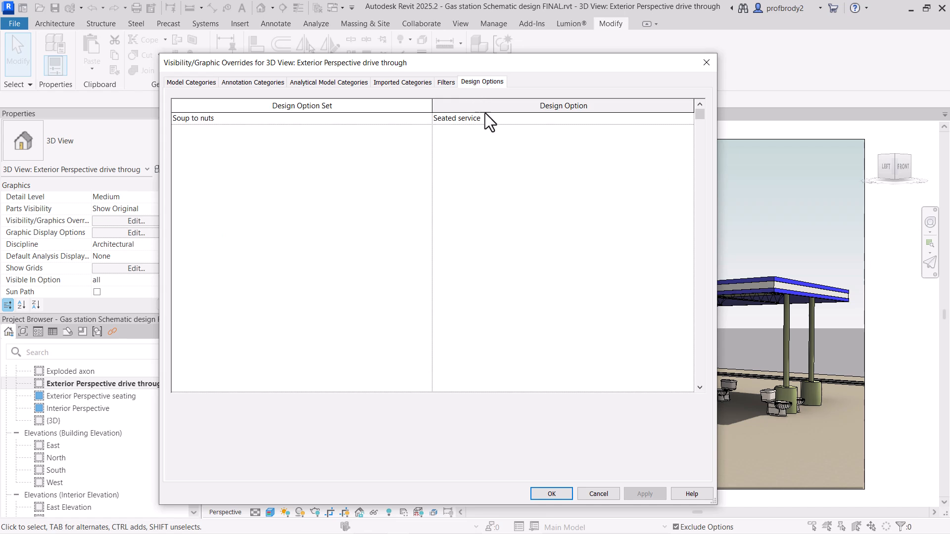
{"action": "left_click", "coordinate": [503, 121]}
{"action": "left_click", "coordinate": [688, 122]}
{"action": "left_click", "coordinate": [503, 141]}
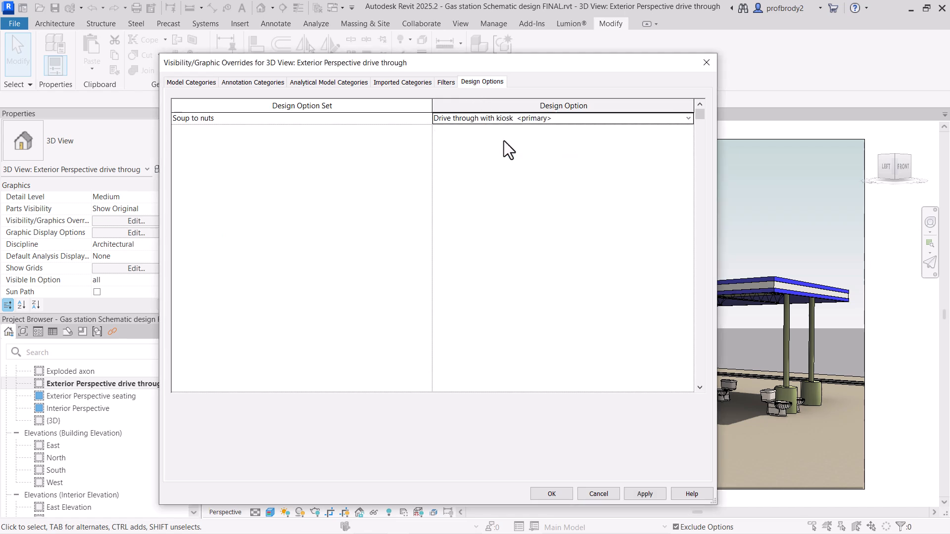
{"action": "left_click", "coordinate": [552, 494]}
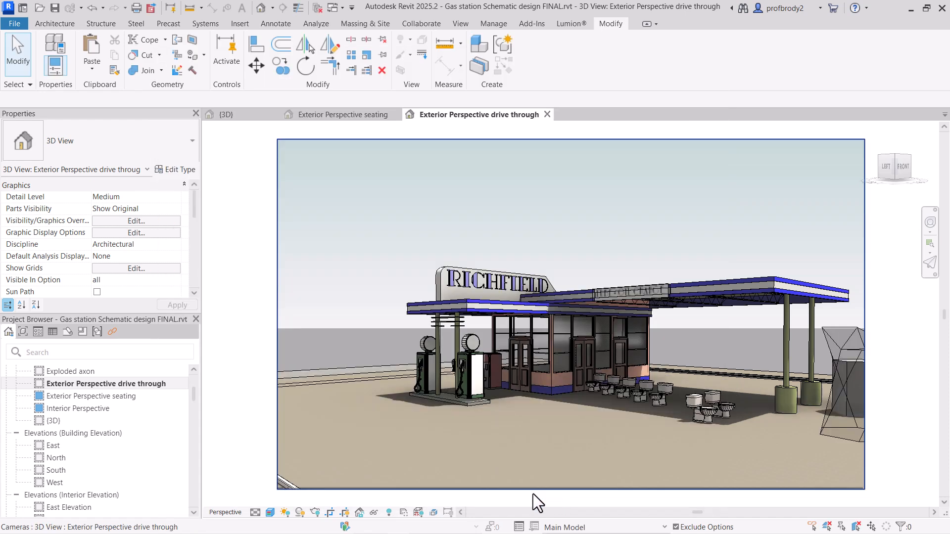
Step: Compare the Exterior Perspective seating and Exterior Perspective drive through views by displaying each in turn
{"action": "left_click", "coordinate": [356, 114]}
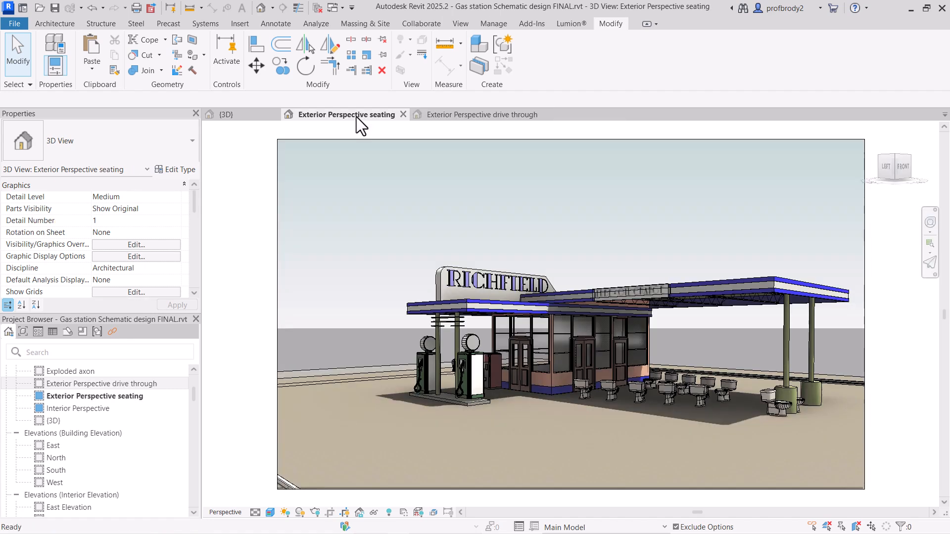
{"action": "left_click", "coordinate": [458, 119]}
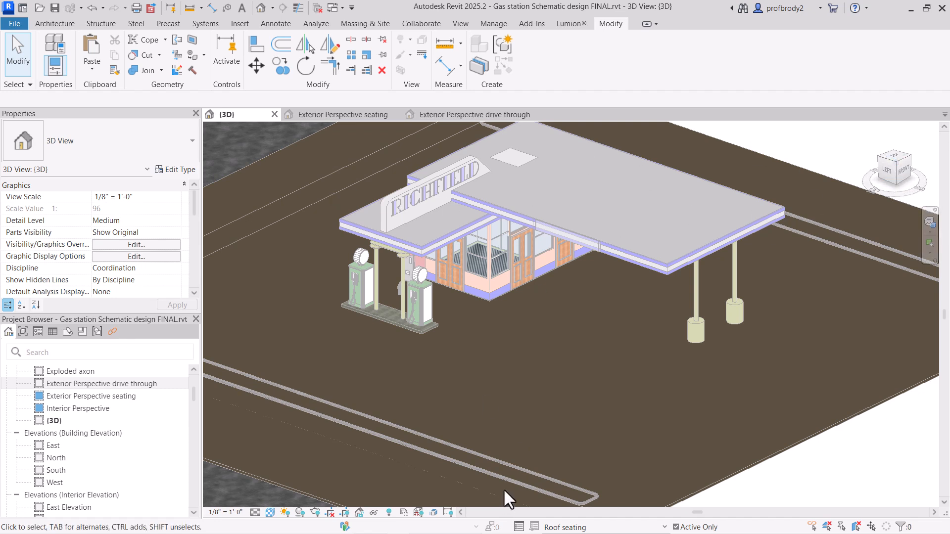
Step: Create a 22-riser full-step spiral stair from Ground Floor to Roof in the Roof seating option and move it against the large roof's front edge
{"action": "left_click", "coordinate": [892, 156]}
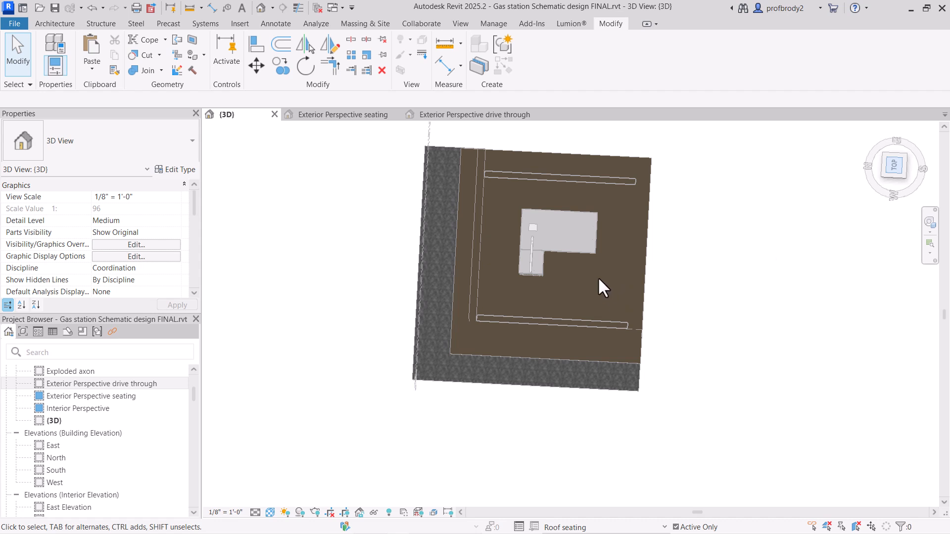
{"action": "scroll", "coordinate": [564, 253], "scroll_direction": "up", "scroll_amount": 8}
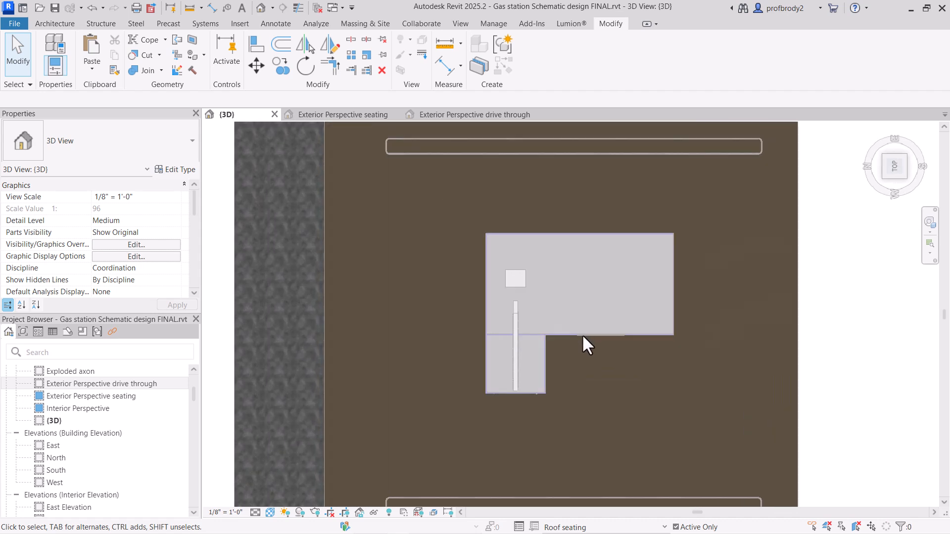
{"action": "middle_click_drag", "start_coordinate": [582, 334], "coordinate": [549, 314]}
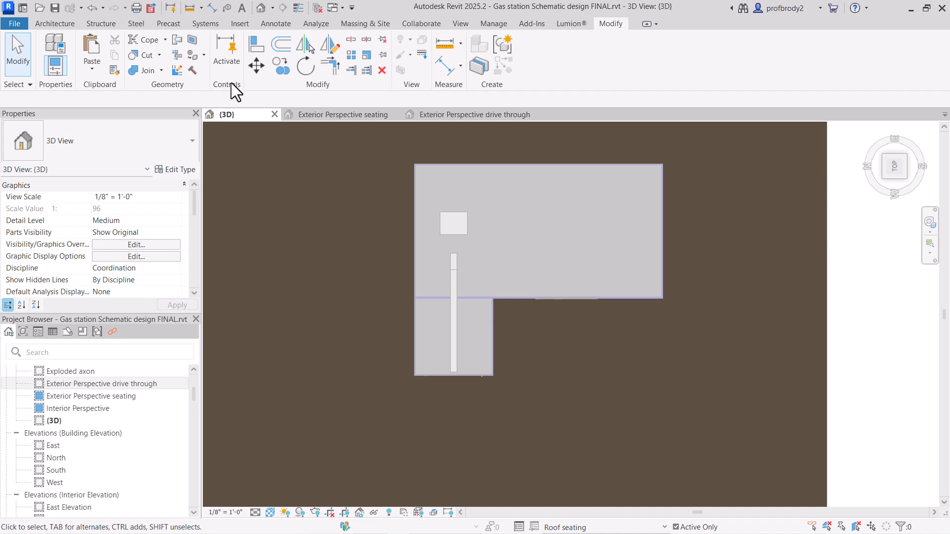
{"action": "left_click", "coordinate": [55, 23]}
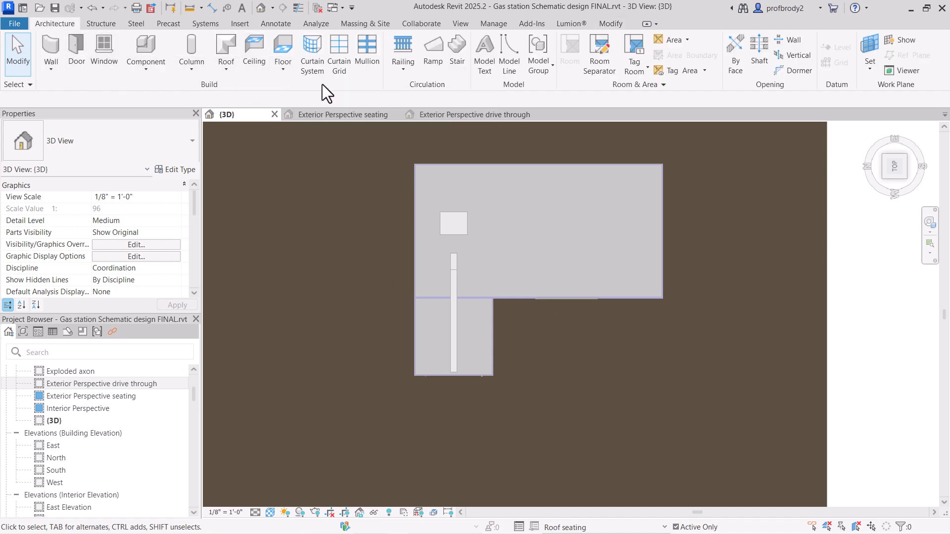
{"action": "left_click", "coordinate": [458, 62]}
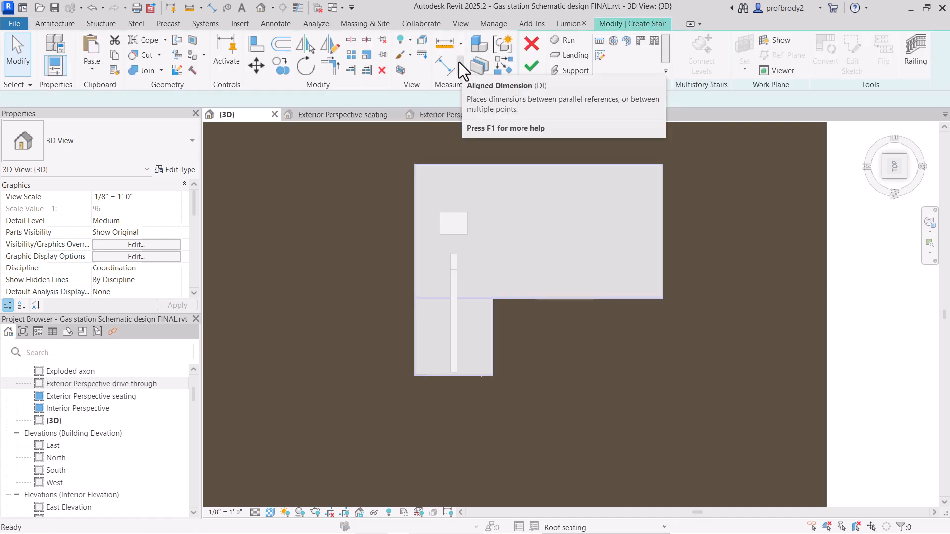
{"action": "left_click", "coordinate": [615, 43]}
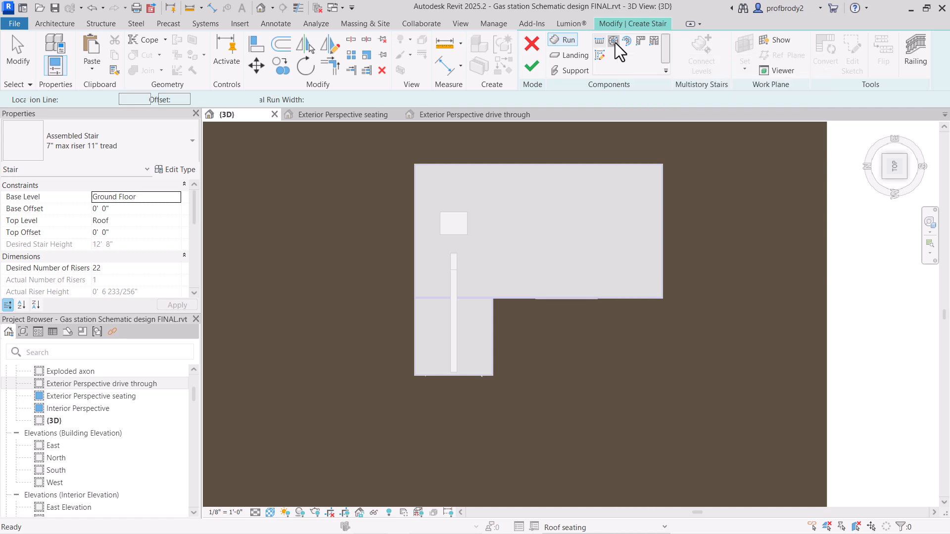
{"action": "left_click", "coordinate": [597, 386]}
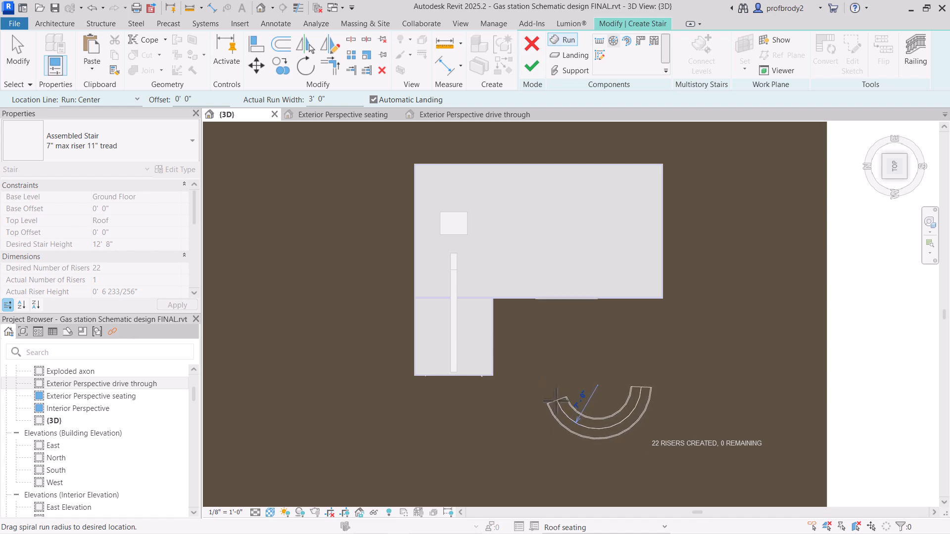
{"action": "left_click", "coordinate": [552, 401]}
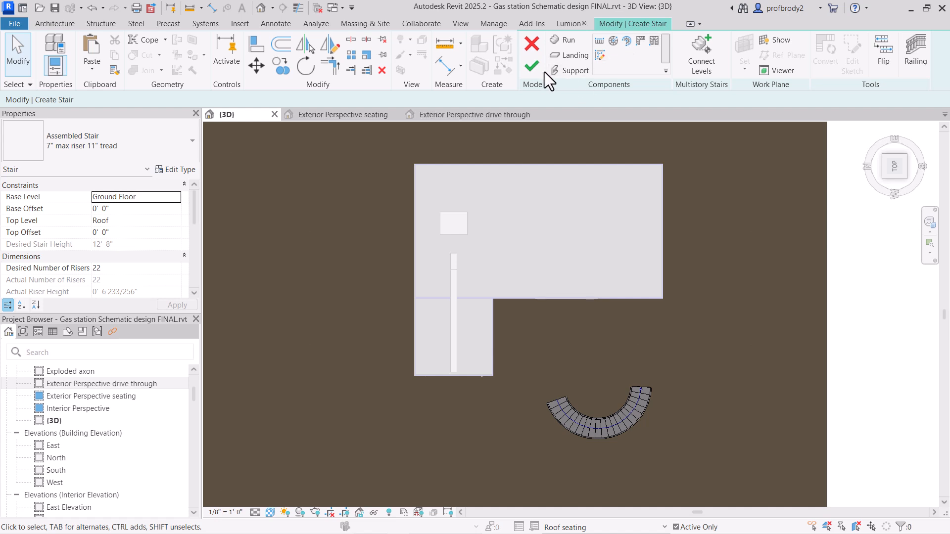
{"action": "left_click", "coordinate": [531, 66]}
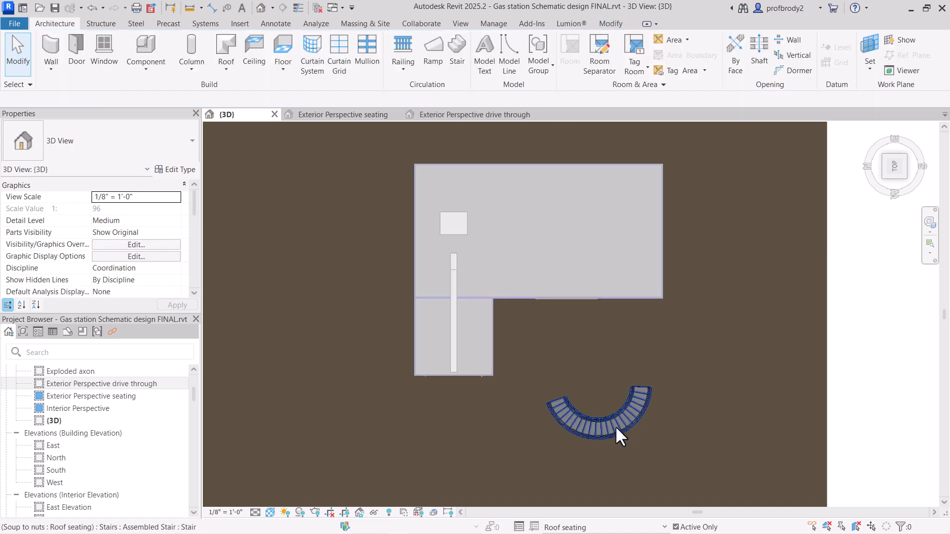
{"action": "left_click_drag", "start_coordinate": [615, 425], "coordinate": [620, 339]}
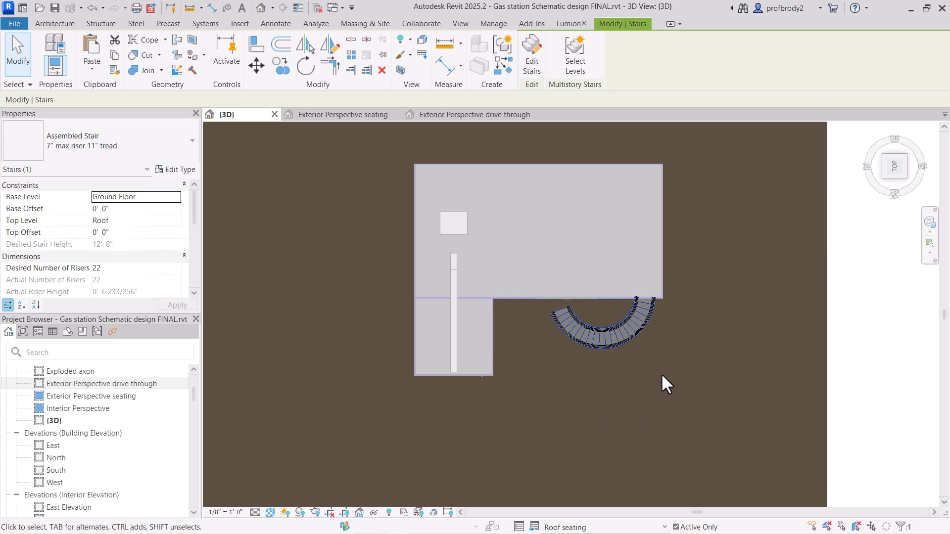
Step: Sketch a Guardrail - Pipe railing along the large roof's edges, leaving a gap where the spiral stair meets the roof
{"action": "left_click", "coordinate": [40, 22]}
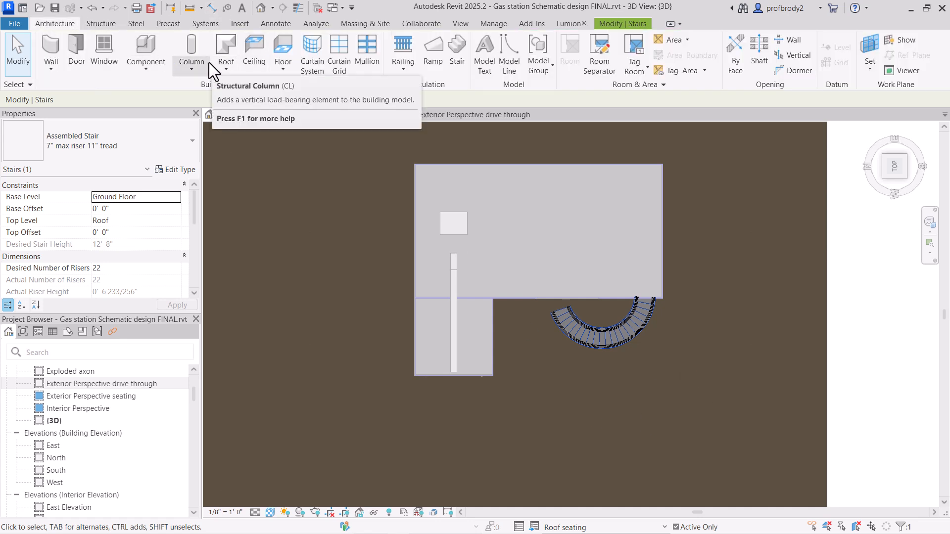
{"action": "left_click", "coordinate": [400, 57]}
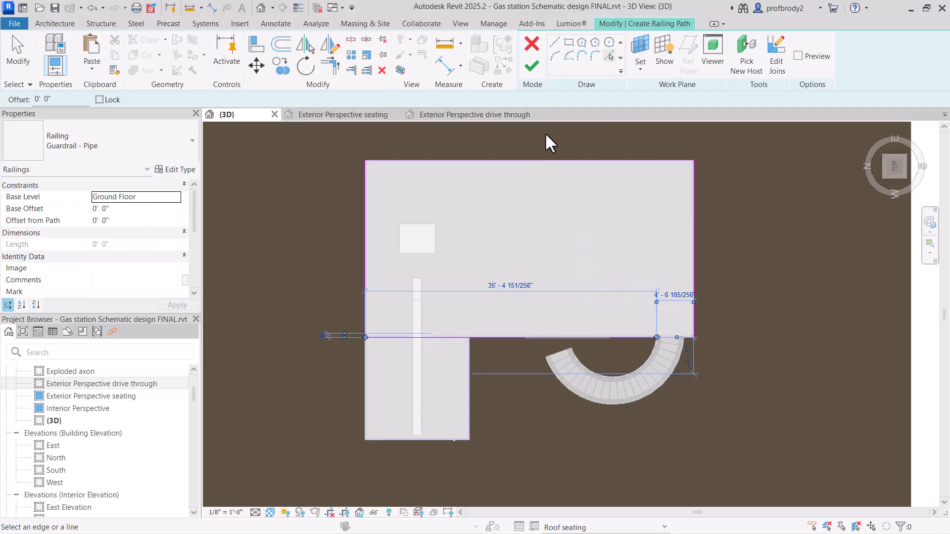
{"action": "left_click", "coordinate": [531, 66]}
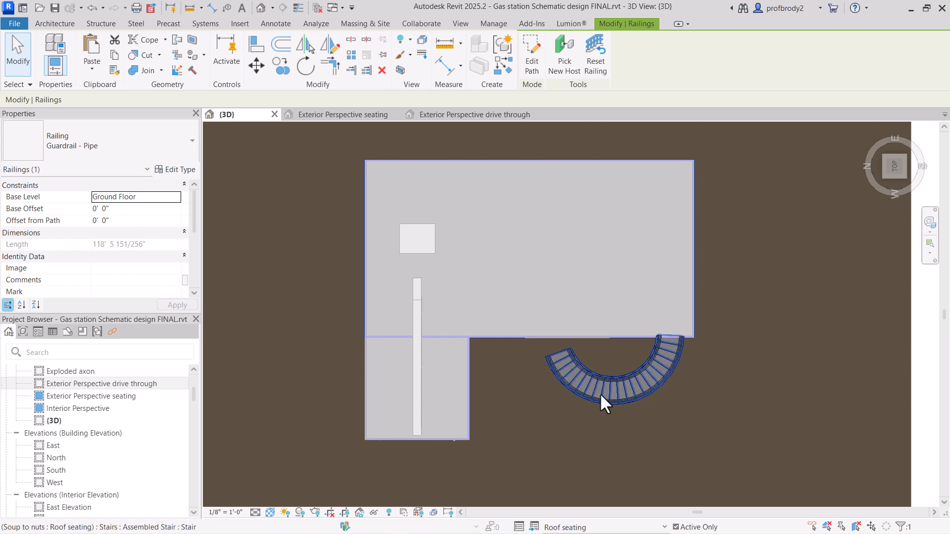
Step: Assign the large roof as the new host of the pipe guardrail
{"action": "middle_click_drag", "start_coordinate": [578, 333], "coordinate": [511, 229], "text": "shift"}
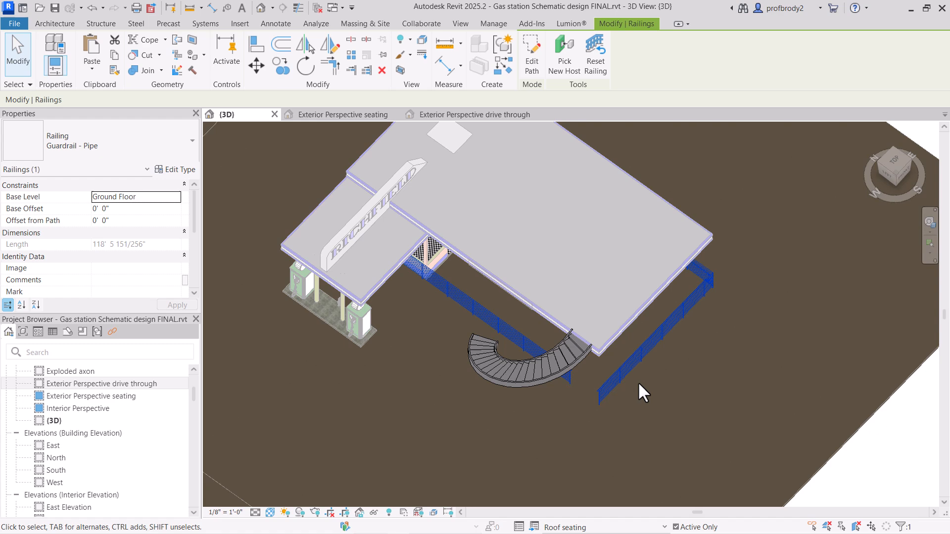
{"action": "left_click", "coordinate": [13, 74]}
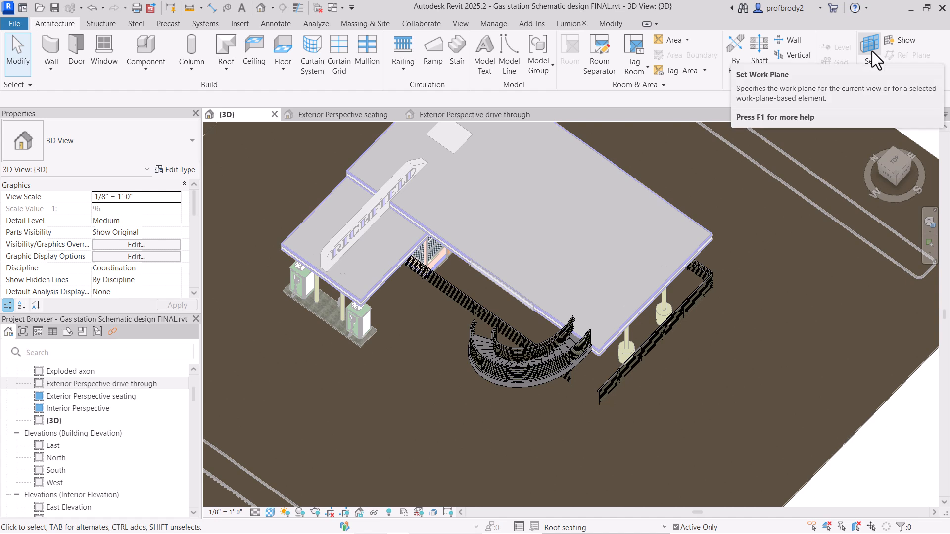
{"action": "left_click", "coordinate": [870, 66]}
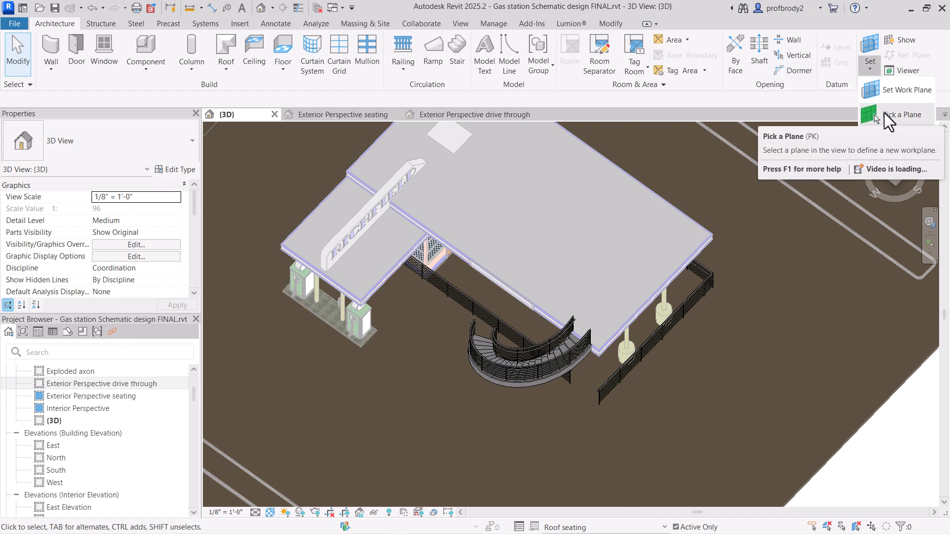
{"action": "left_click", "coordinate": [663, 332]}
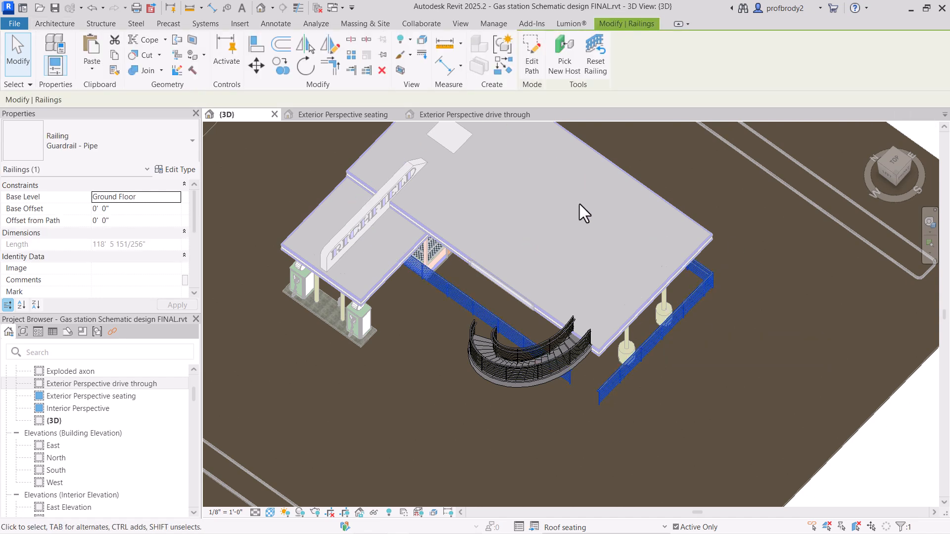
{"action": "left_click", "coordinate": [557, 63]}
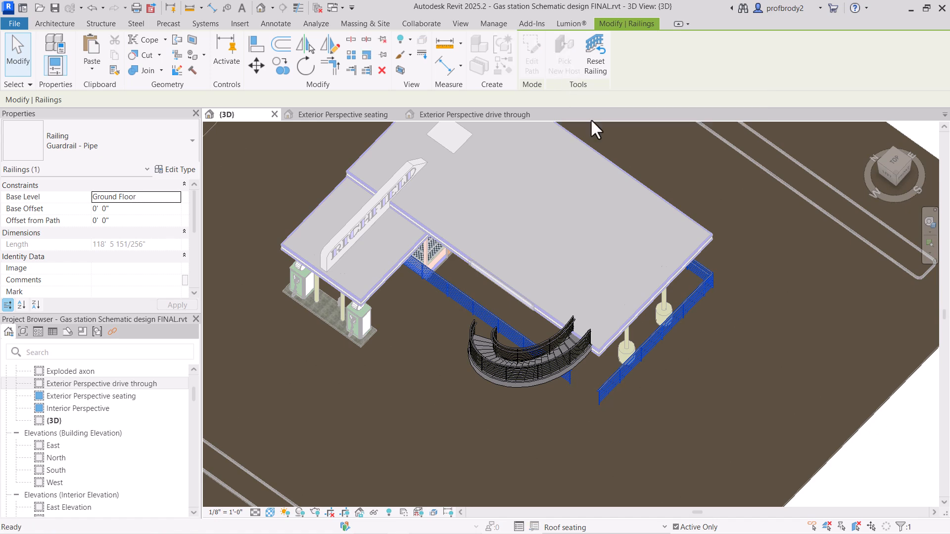
{"action": "left_click", "coordinate": [679, 218]}
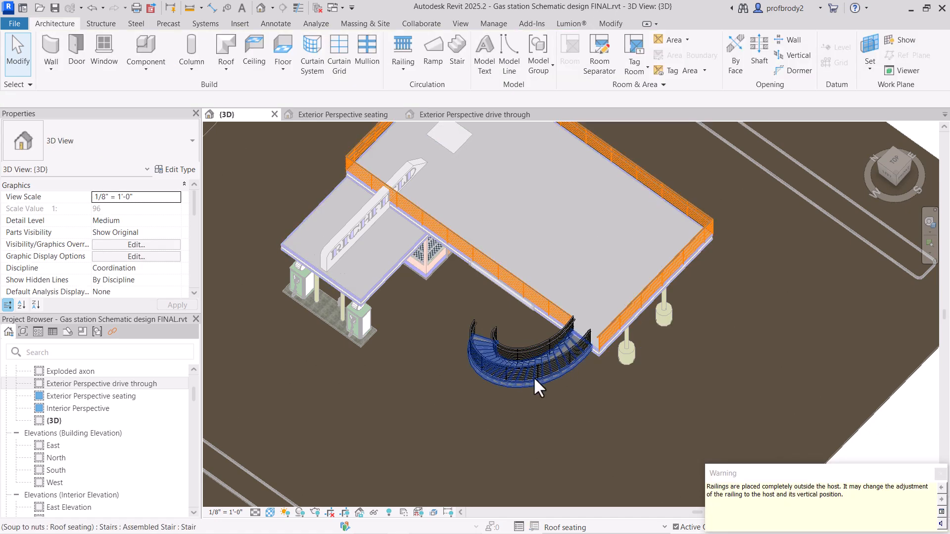
Step: Rename the Ground Floor plan view as Ground Floor seating, leaving the corresponding level and views out of the rename
{"action": "middle_click_drag", "start_coordinate": [541, 386], "coordinate": [577, 282], "text": "shift"}
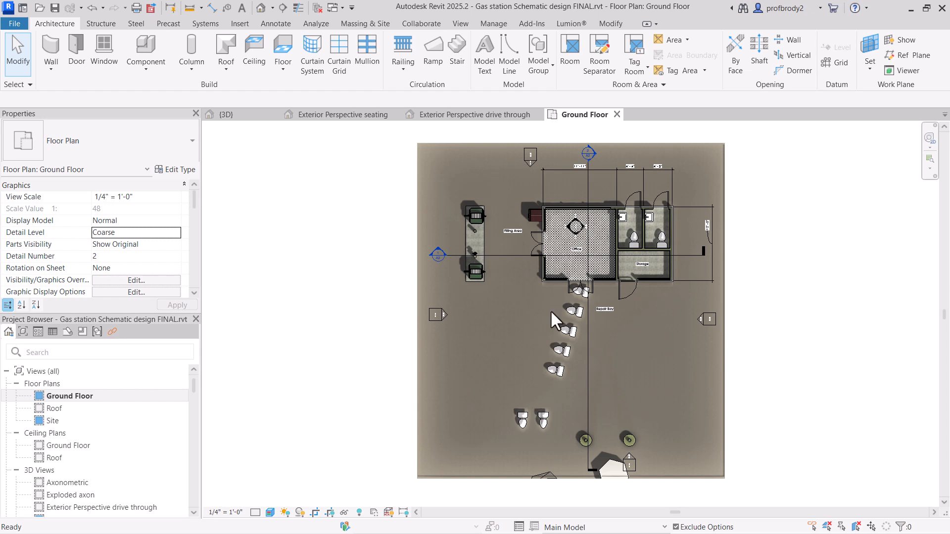
{"action": "left_click", "coordinate": [62, 399]}
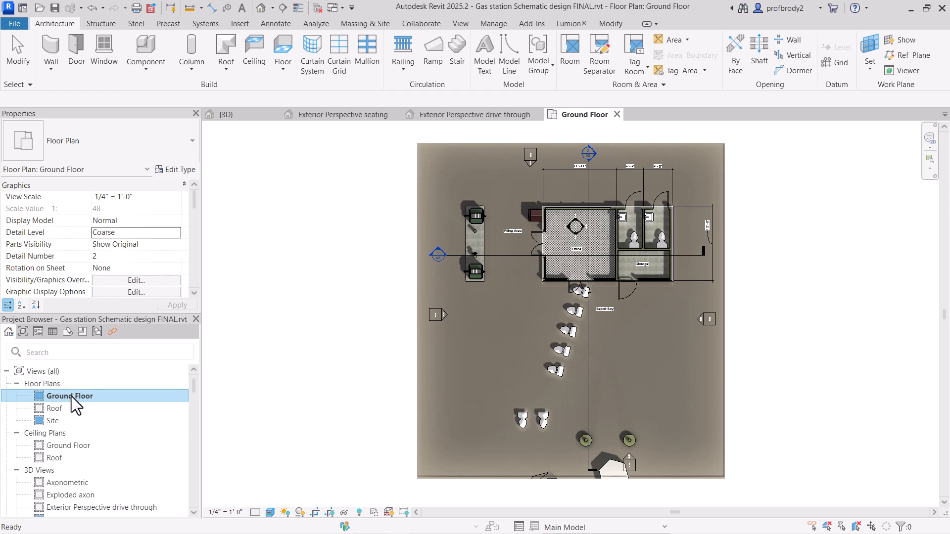
{"action": "left_click", "coordinate": [72, 397]}
{"action": "key", "text": "Right"}
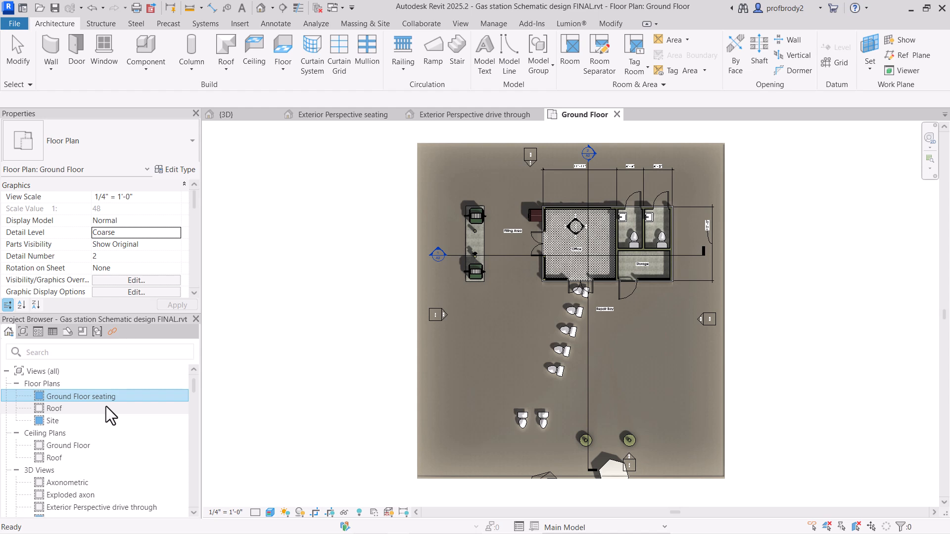
{"action": "key", "text": "Return"}
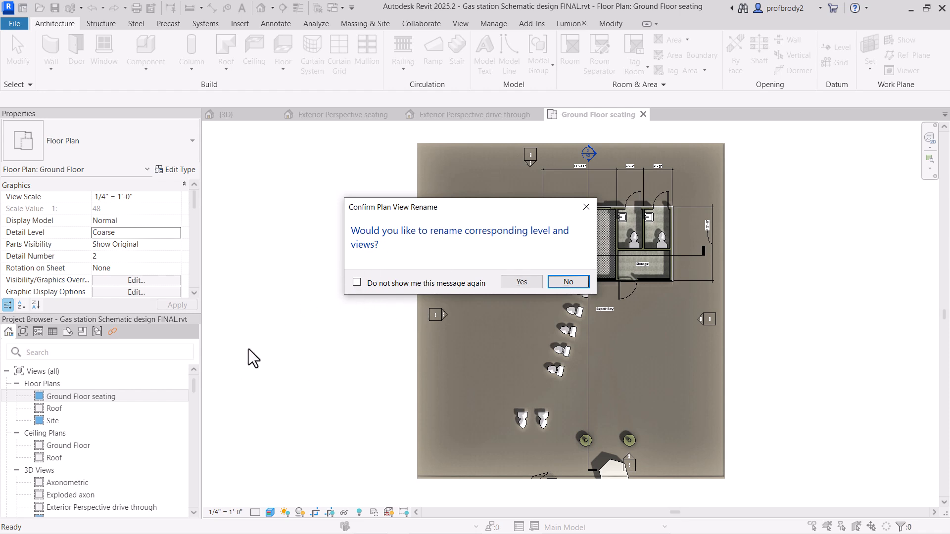
{"action": "left_click", "coordinate": [569, 282]}
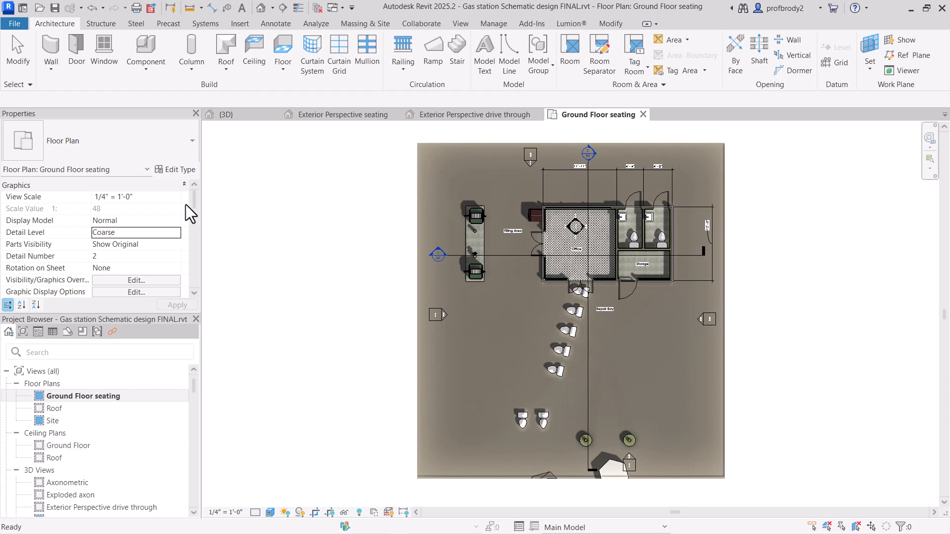
Step: Duplicate the Ground Floor seating plan without detailing and name the copy Ground Floor drive through
{"action": "left_click_drag", "start_coordinate": [195, 203], "coordinate": [199, 248]}
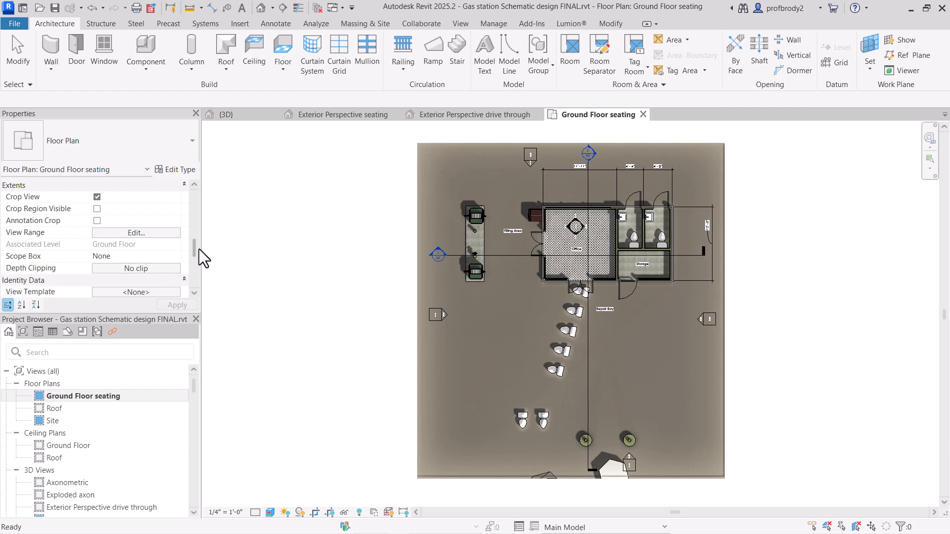
{"action": "scroll", "coordinate": [199, 251], "scroll_direction": "up", "scroll_amount": 3}
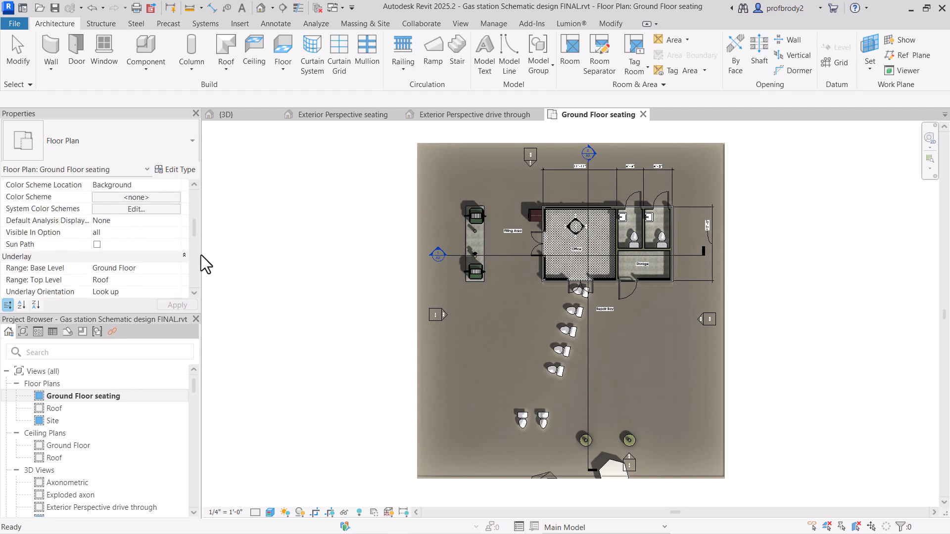
{"action": "scroll", "coordinate": [187, 153], "scroll_direction": "up", "scroll_amount": 5}
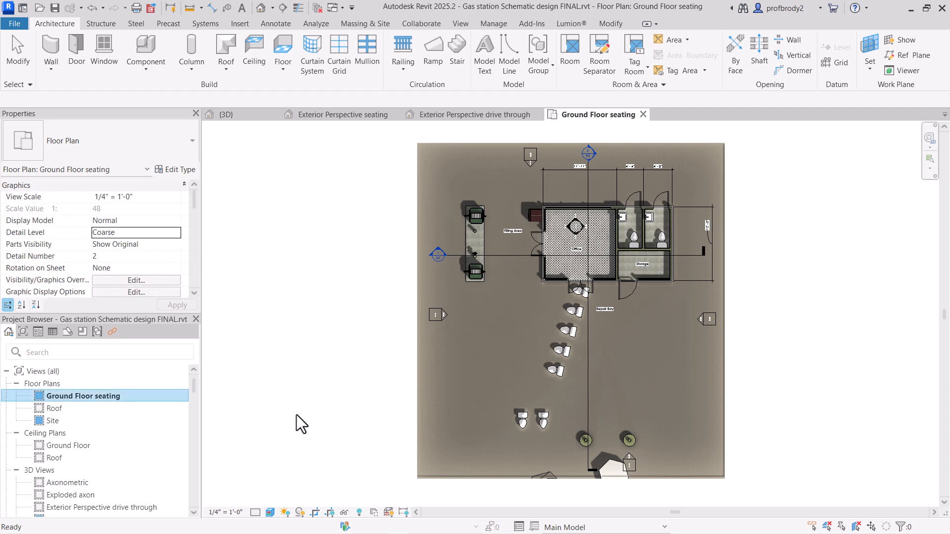
{"action": "right_click", "coordinate": [70, 396]}
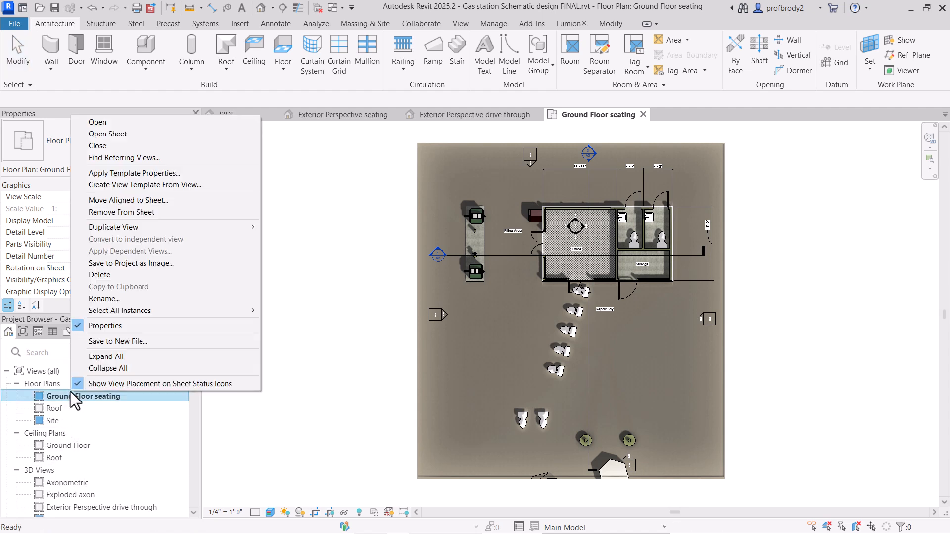
{"action": "mouse_move", "coordinate": [108, 225]}
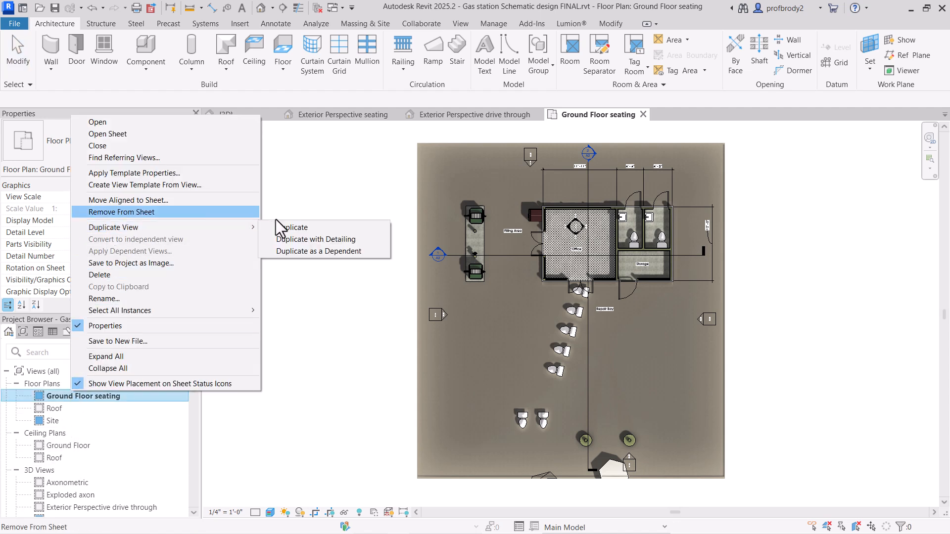
{"action": "left_click", "coordinate": [288, 229]}
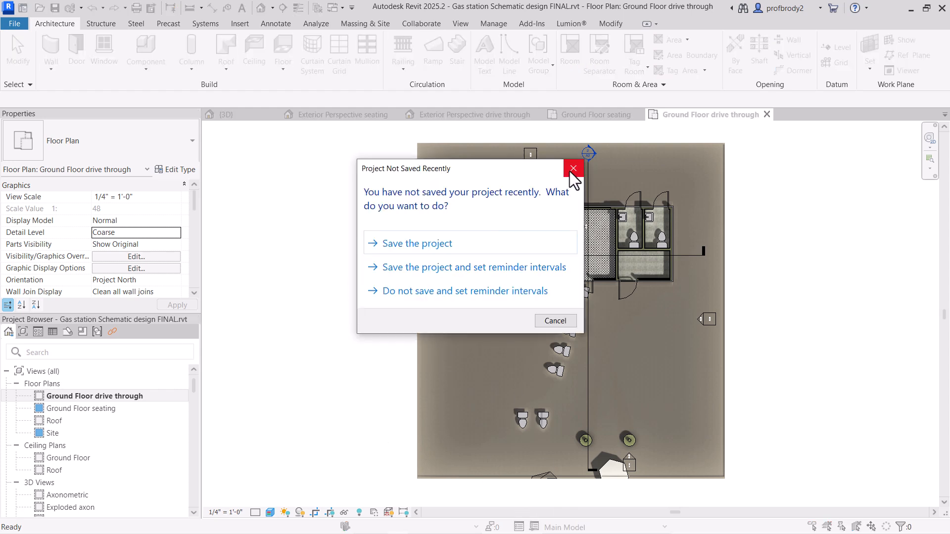
{"action": "left_click", "coordinate": [573, 169]}
Step: Set the Soup to nuts design option of the Ground Floor drive through plan to Drive through with kiosk
{"action": "key", "text": "v"}
{"action": "key", "text": "g"}
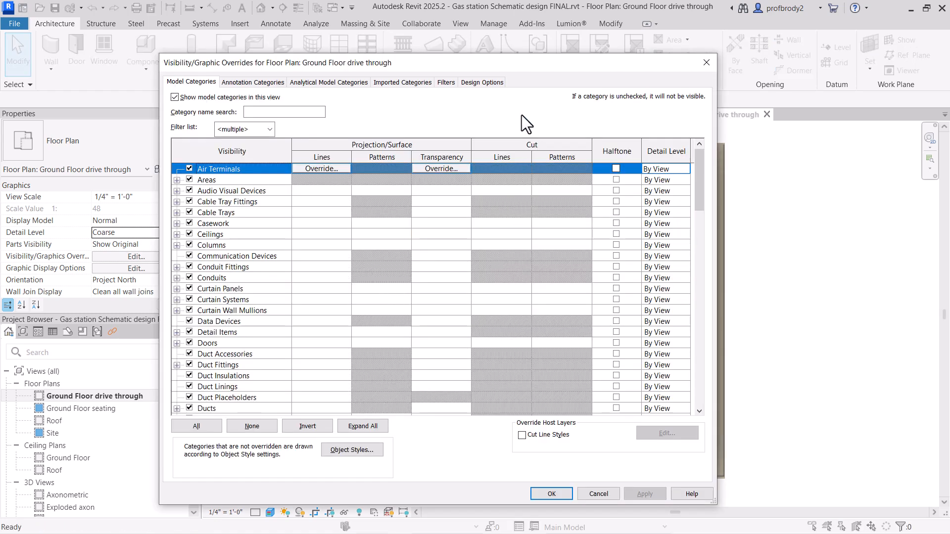
{"action": "left_click", "coordinate": [478, 83]}
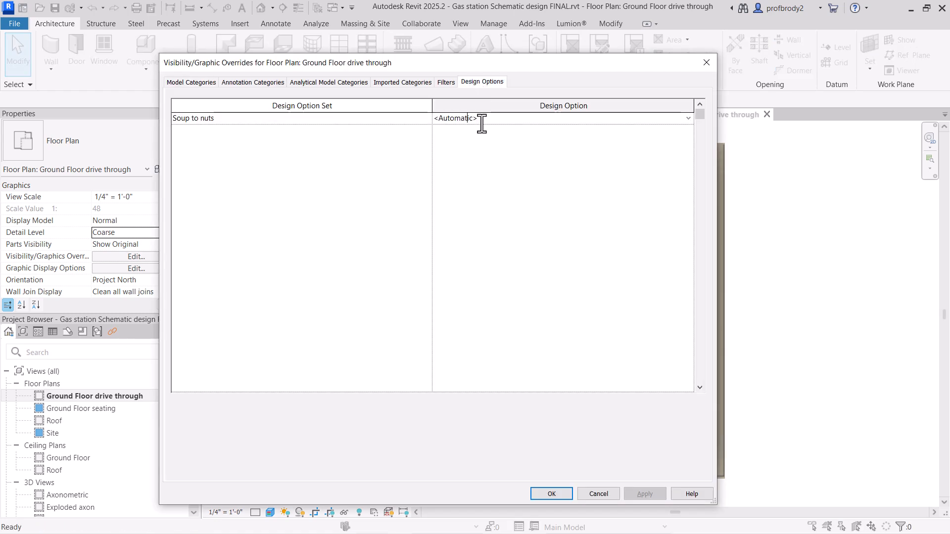
{"action": "left_click", "coordinate": [687, 118]}
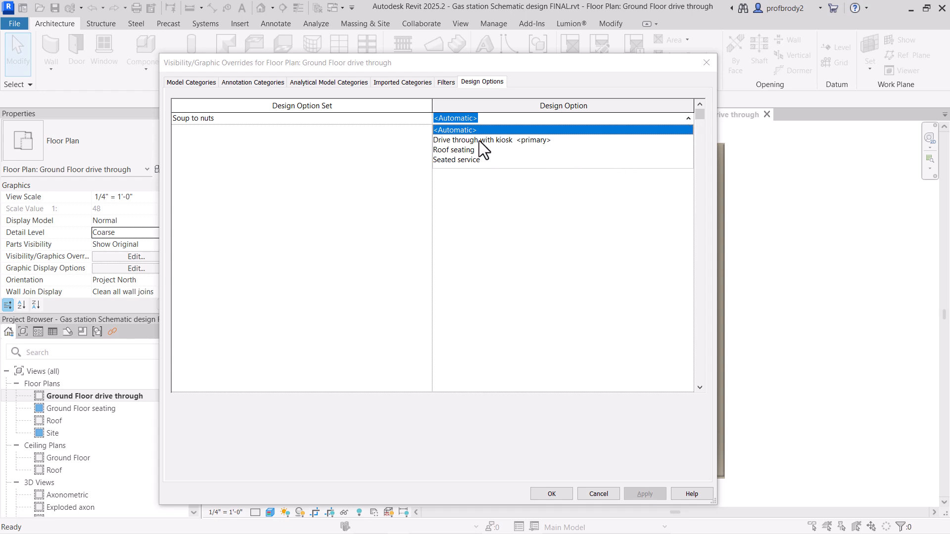
{"action": "left_click", "coordinate": [459, 160]}
{"action": "left_click", "coordinate": [501, 120]}
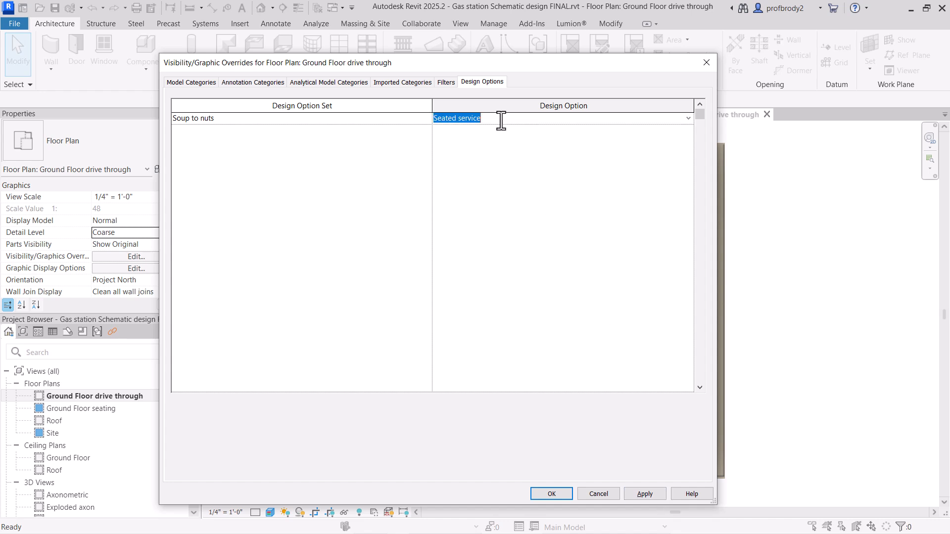
{"action": "left_click", "coordinate": [688, 119]}
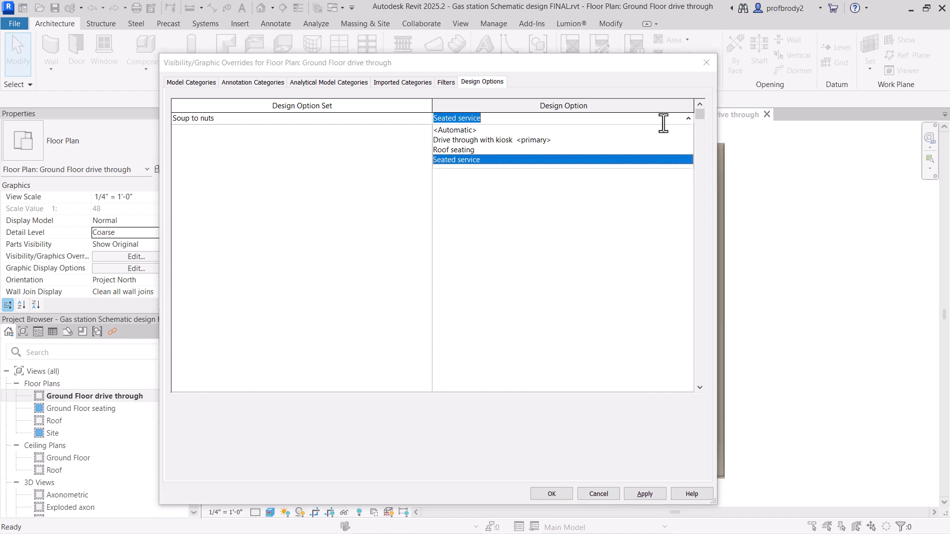
{"action": "left_click", "coordinate": [486, 143]}
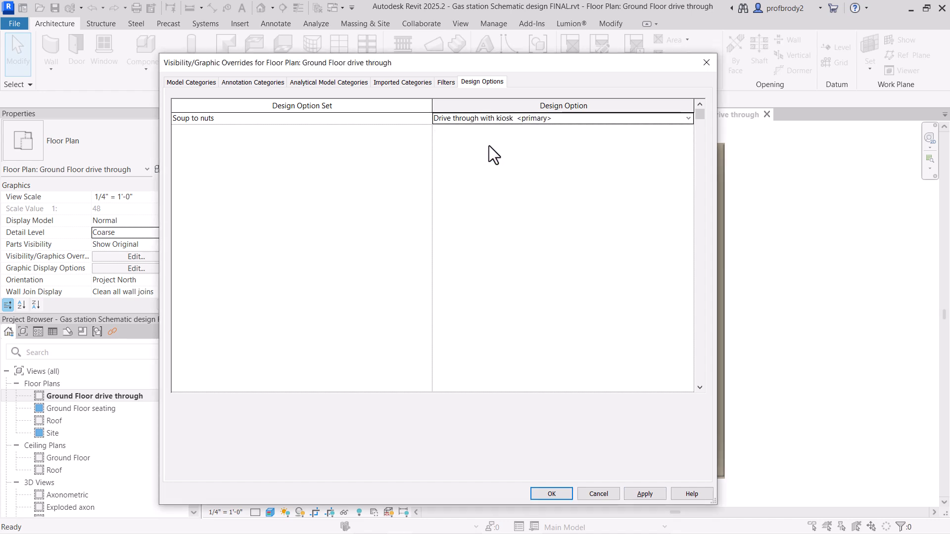
{"action": "left_click", "coordinate": [554, 494]}
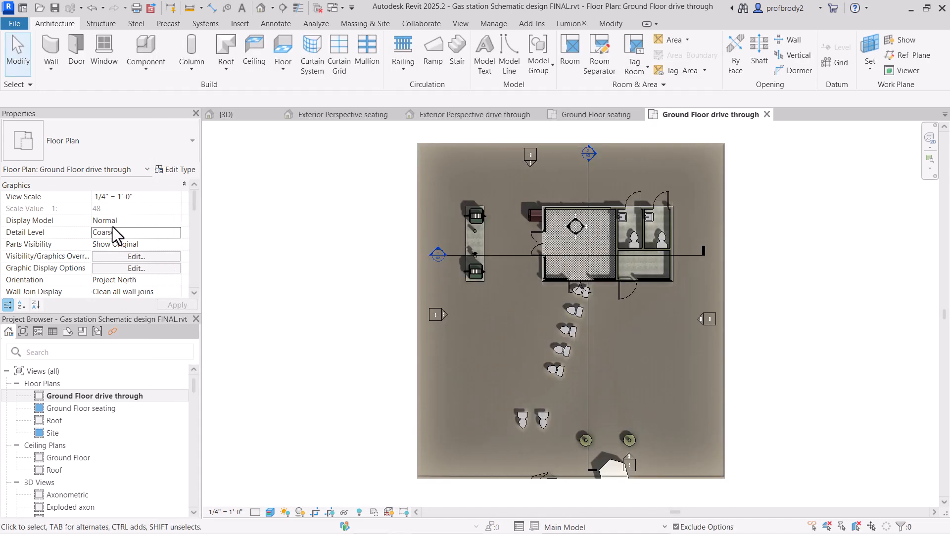
Step: Set the Soup to nuts design option of the Ground Floor seating plan to Seated service
{"action": "left_click", "coordinate": [564, 527]}
{"action": "left_click", "coordinate": [555, 465]}
{"action": "left_click", "coordinate": [90, 413]}
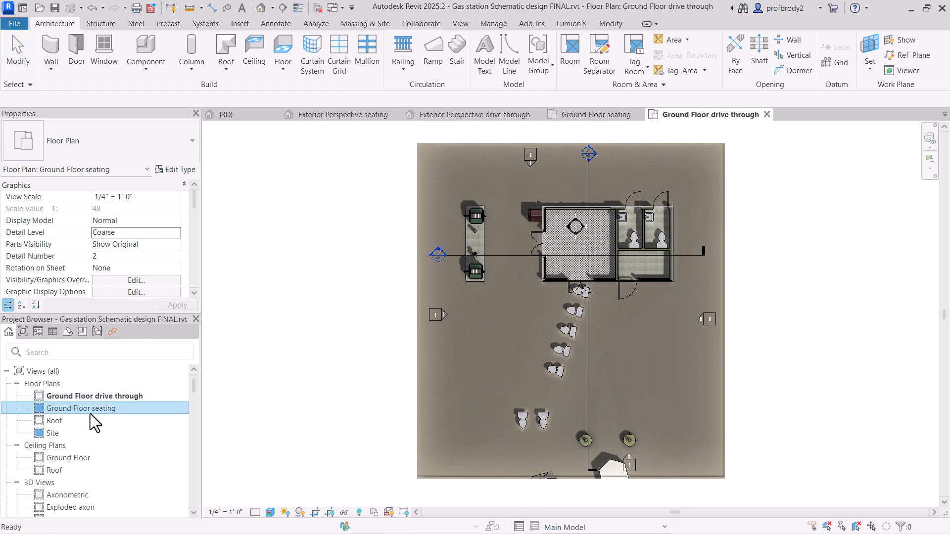
{"action": "double_click", "coordinate": [90, 414]}
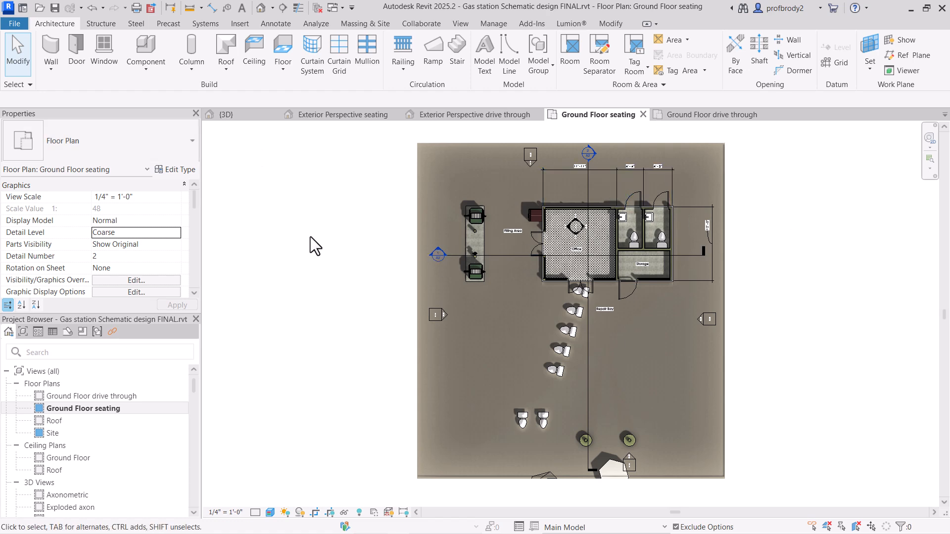
{"action": "left_click", "coordinate": [133, 282]}
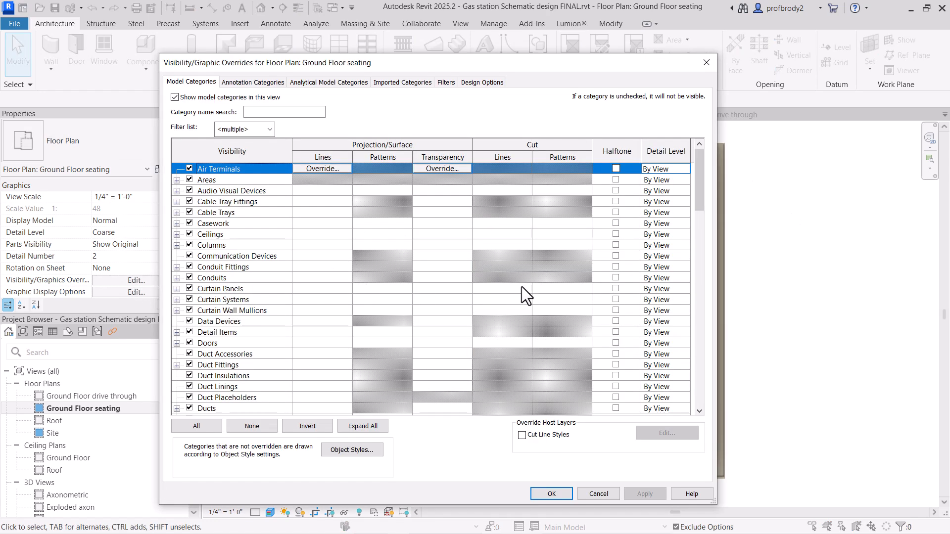
{"action": "left_click", "coordinate": [480, 83]}
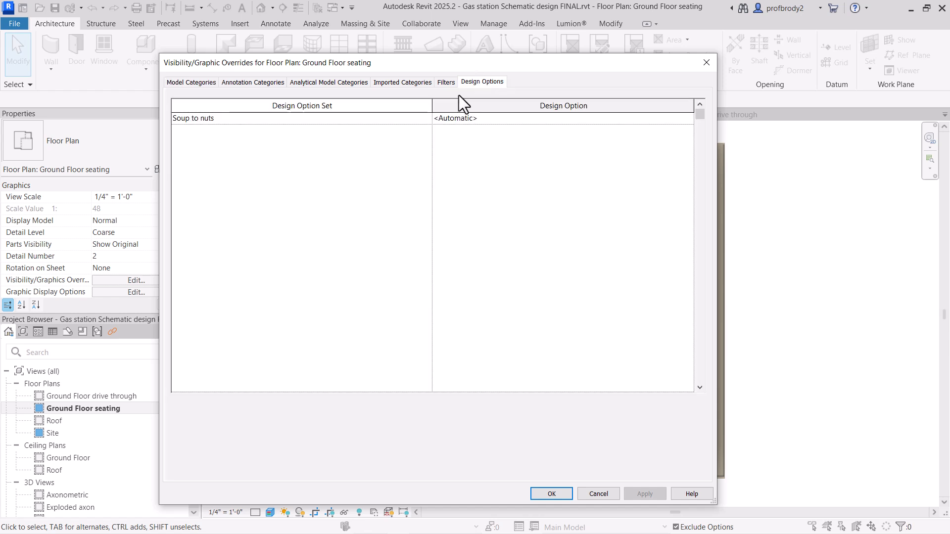
{"action": "left_click", "coordinate": [537, 115]}
{"action": "left_click", "coordinate": [688, 118]}
{"action": "left_click", "coordinate": [449, 159]}
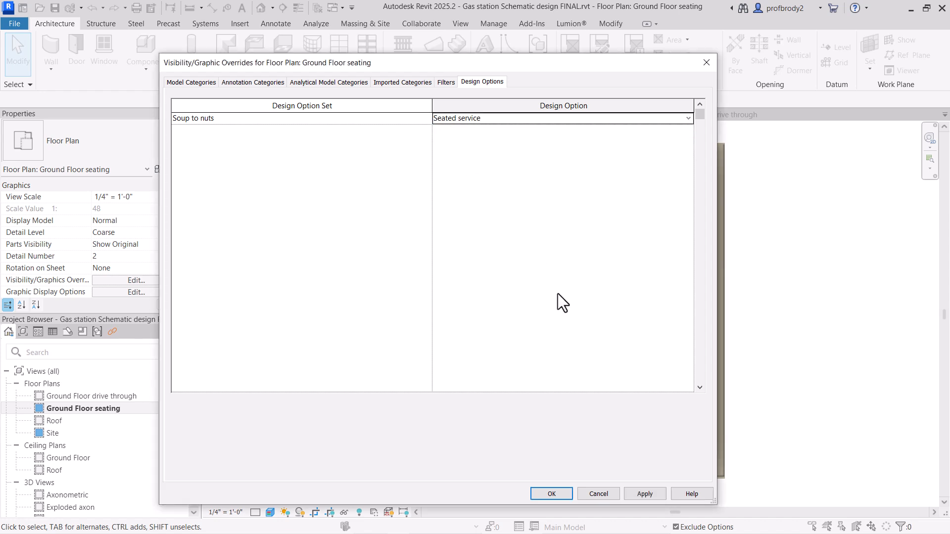
{"action": "left_click", "coordinate": [659, 495]}
{"action": "key", "text": "Return"}
Step: Tile the two Ground Floor plans and the two exterior perspectives for side-by-side comparison
{"action": "key", "text": "w"}
{"action": "key", "text": "t"}
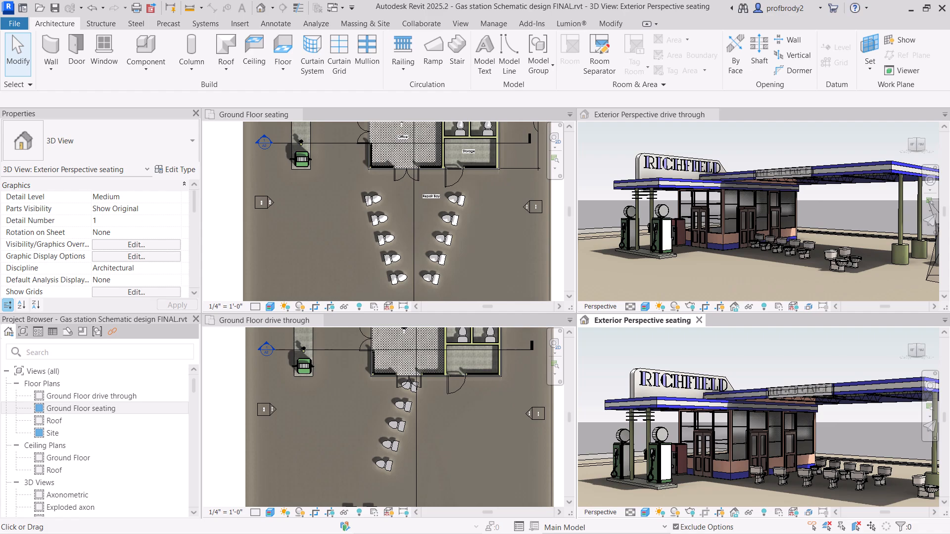
Step: Start a PDF export and filter its view selection to 2D and 3D views only, with un-checked views shown
{"action": "left_click", "coordinate": [150, 8]}
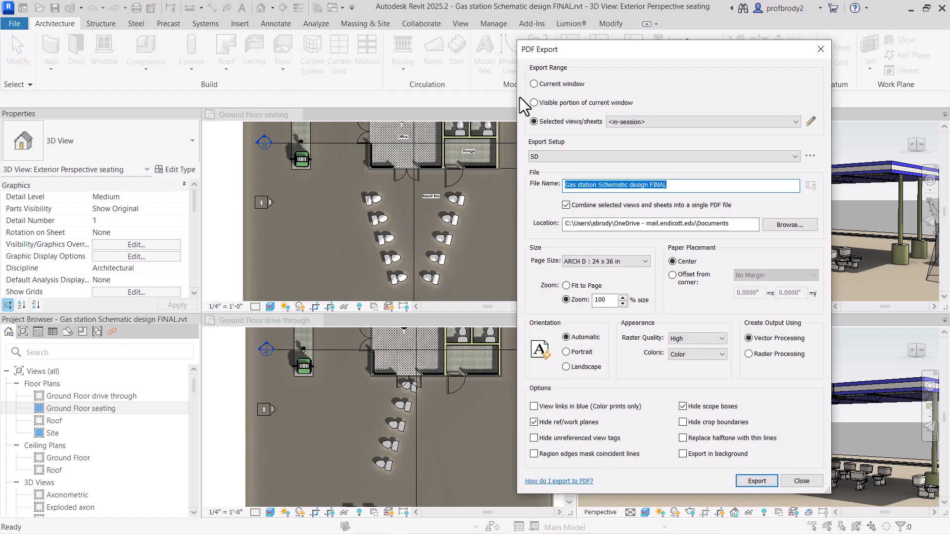
{"action": "left_click_drag", "start_coordinate": [554, 54], "coordinate": [446, 43]}
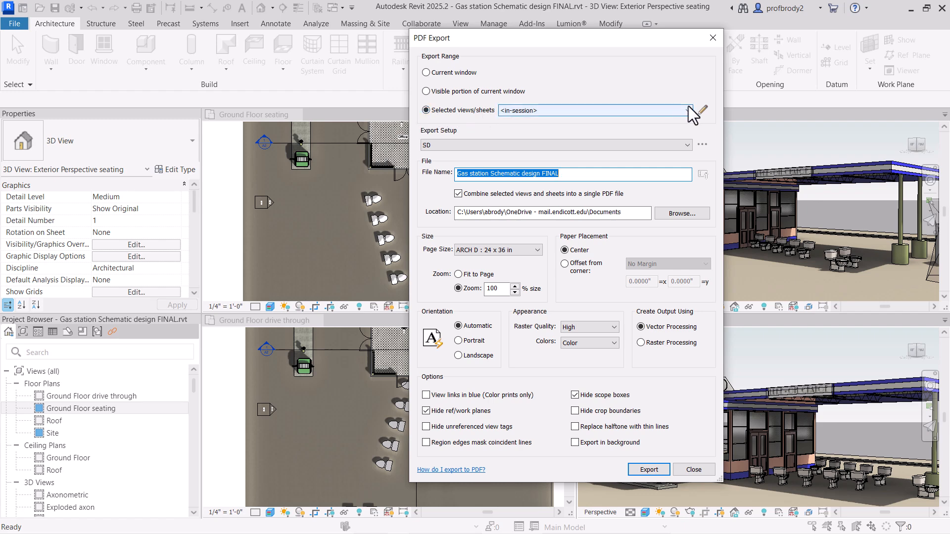
{"action": "left_click", "coordinate": [703, 110]}
{"action": "left_click", "coordinate": [145, 123]}
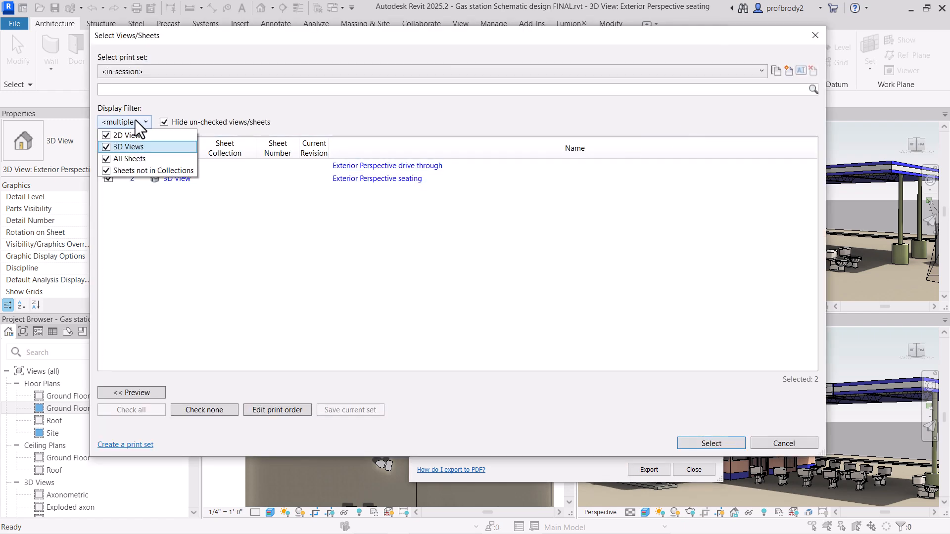
{"action": "left_click", "coordinate": [106, 158]}
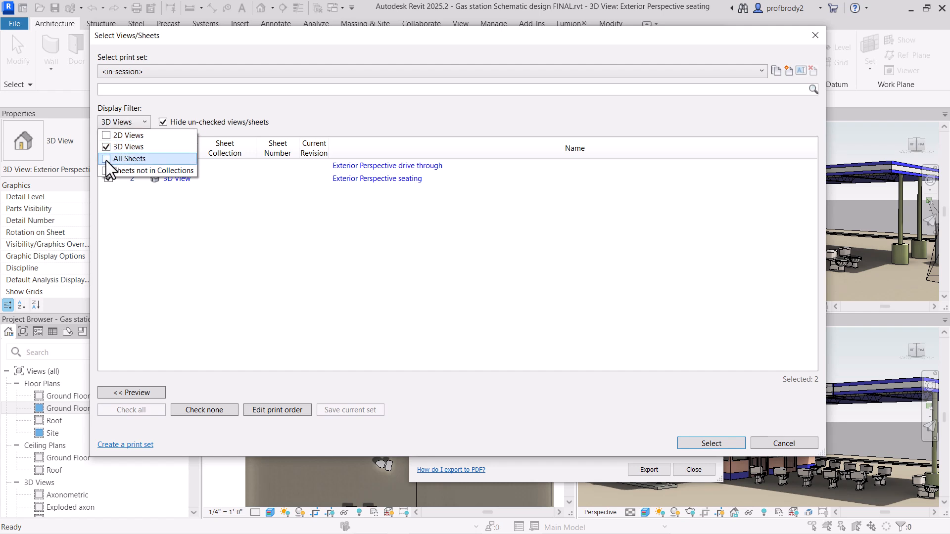
{"action": "left_click", "coordinate": [106, 169]}
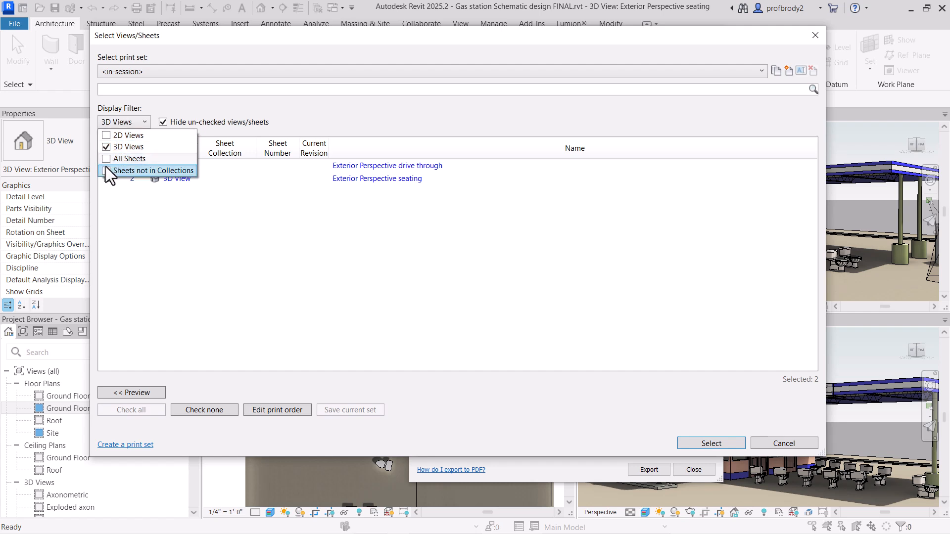
{"action": "left_click", "coordinate": [114, 124]}
{"action": "left_click", "coordinate": [148, 121]}
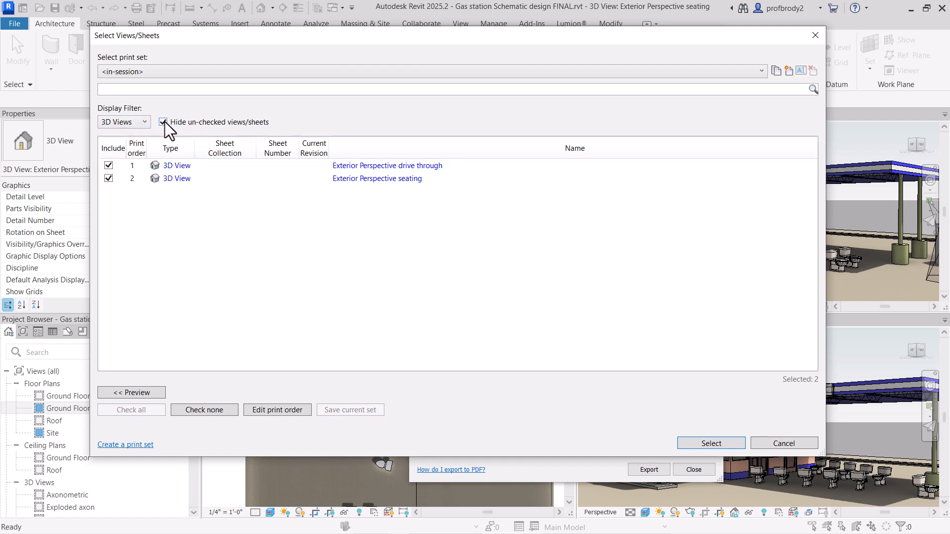
{"action": "left_click", "coordinate": [164, 122]}
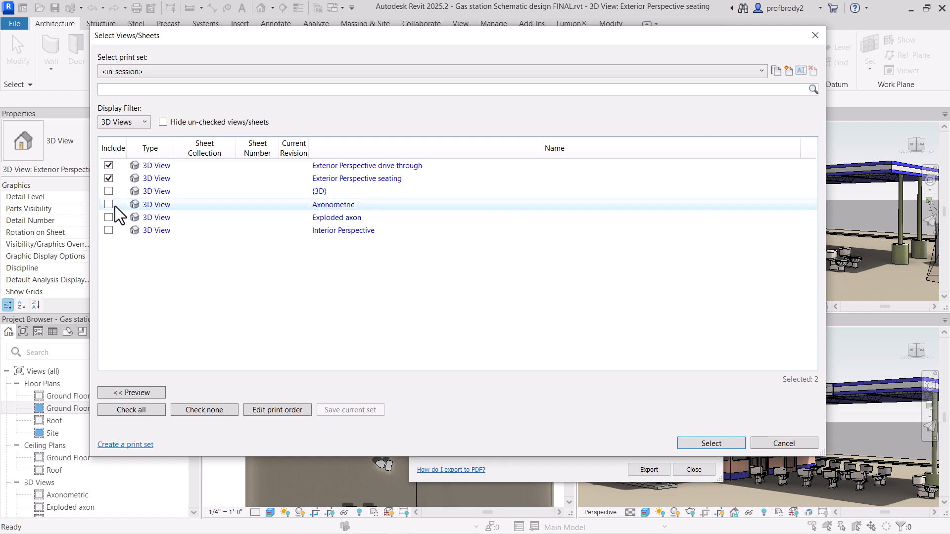
{"action": "left_click", "coordinate": [127, 122]}
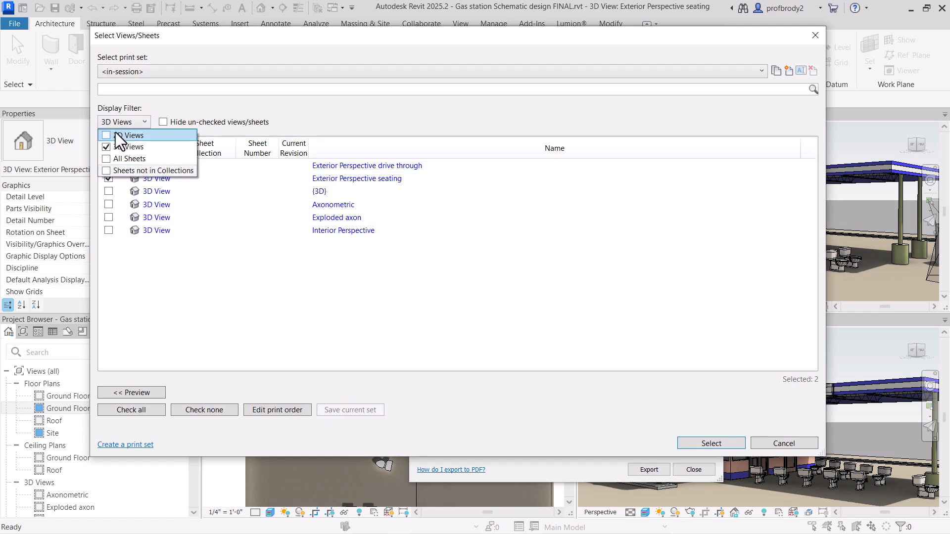
{"action": "left_click", "coordinate": [108, 135]}
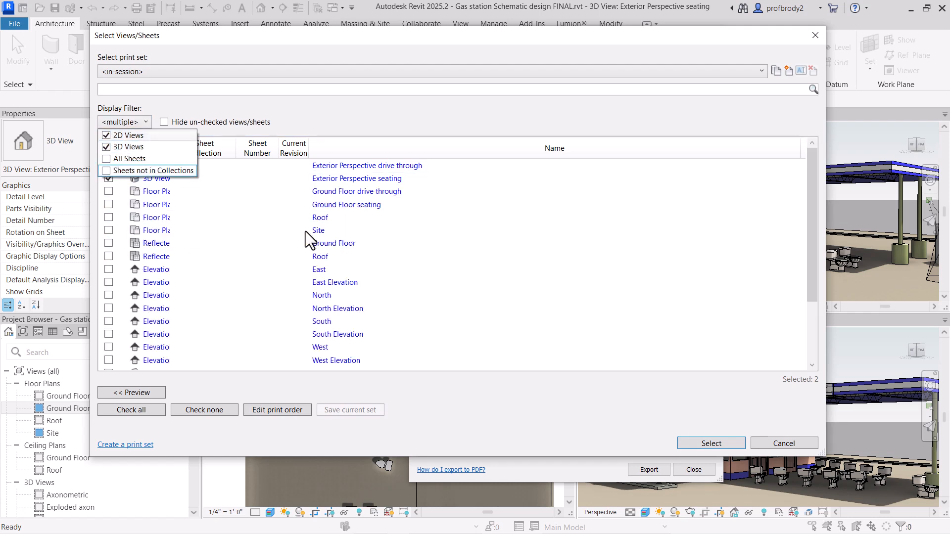
{"action": "left_click", "coordinate": [389, 127]}
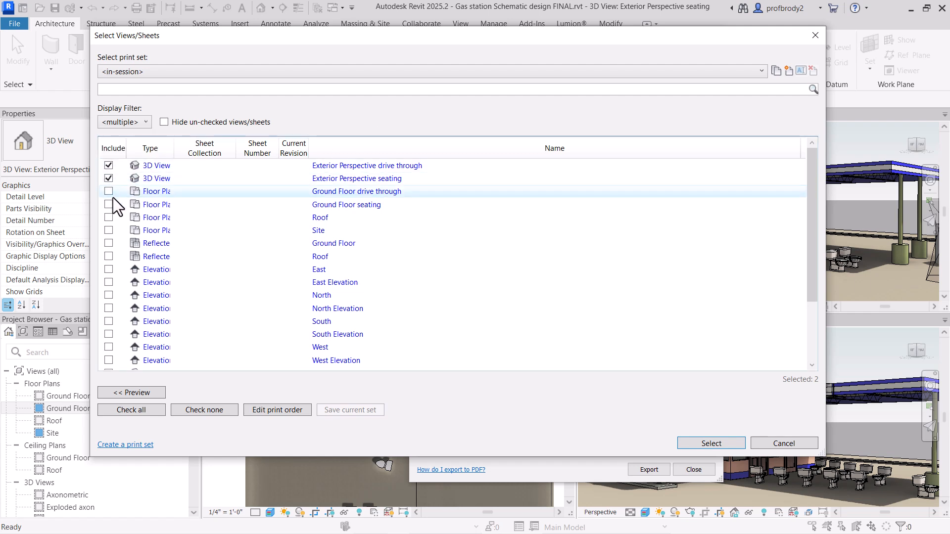
Step: Add the Ground Floor drive through and Ground Floor seating floor plans to the PDF export selection and confirm it
{"action": "scroll", "coordinate": [127, 322], "scroll_direction": "down", "scroll_amount": 2}
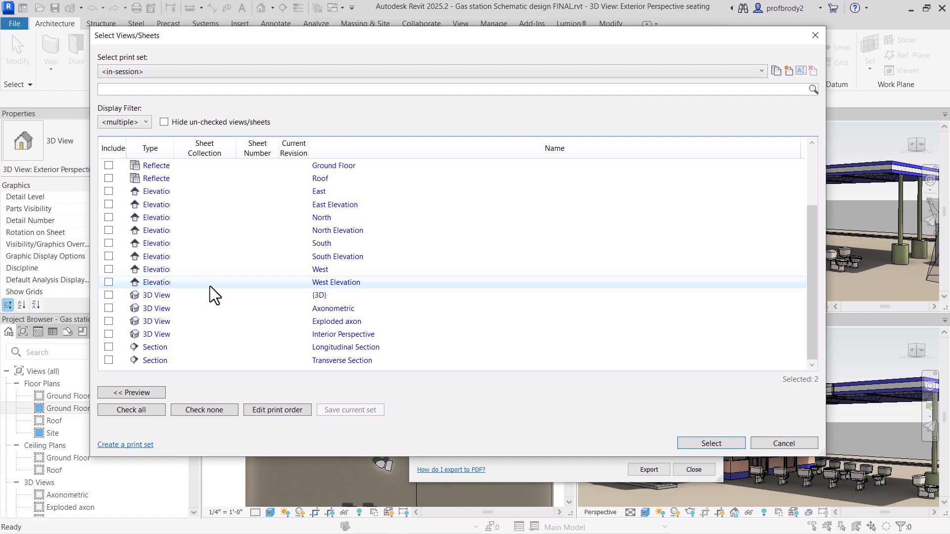
{"action": "scroll", "coordinate": [167, 265], "scroll_direction": "up", "scroll_amount": 3}
{"action": "left_click", "coordinate": [109, 191]}
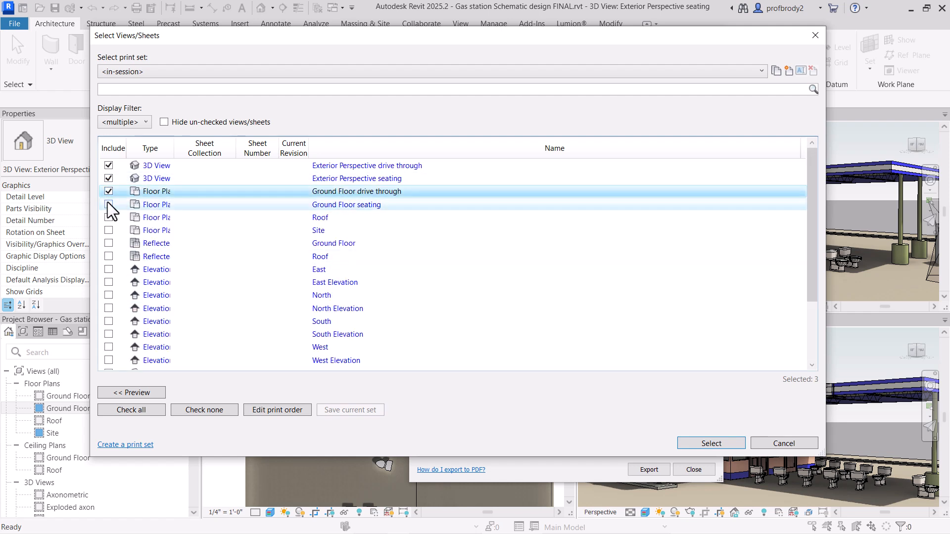
{"action": "left_click", "coordinate": [107, 204]}
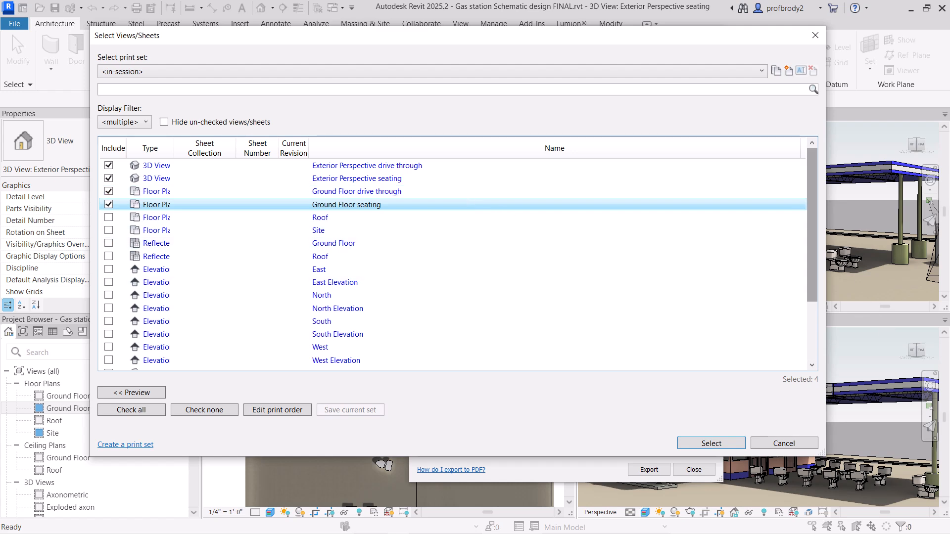
{"action": "left_click", "coordinate": [705, 447]}
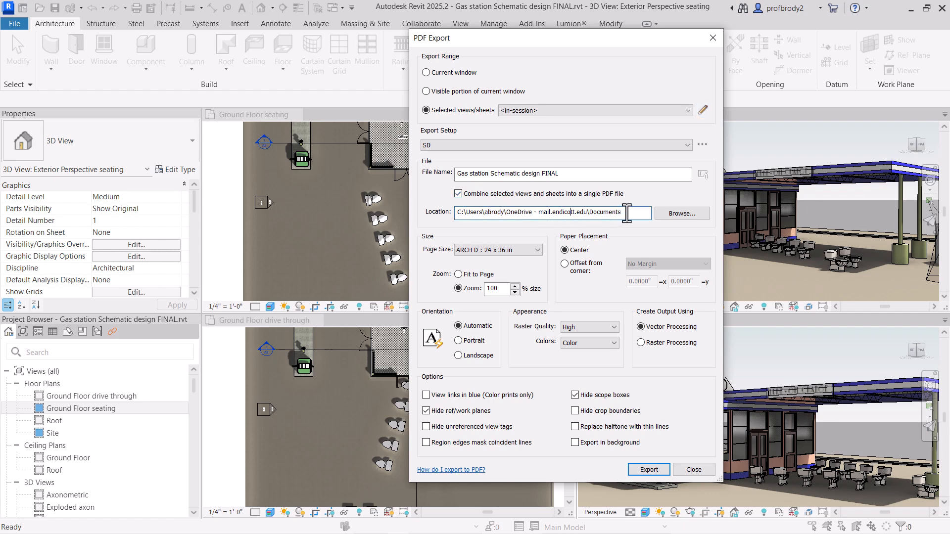
Step: Export the selected views to PDF at ARCH B : 12 x 18 in, fit to page, with raster processing, and look over the pages
{"action": "left_click_drag", "start_coordinate": [627, 212], "coordinate": [456, 212]}
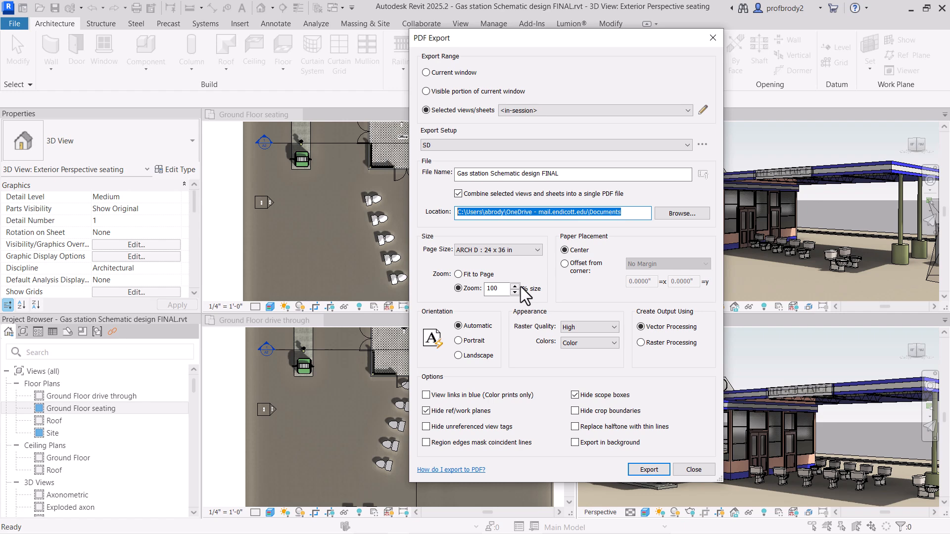
{"action": "left_click", "coordinate": [498, 252]}
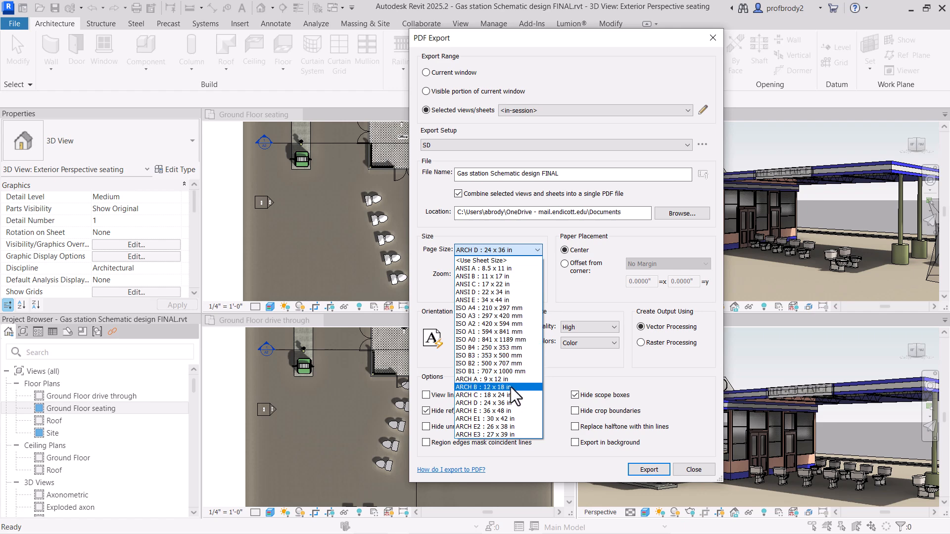
{"action": "left_click", "coordinate": [510, 387]}
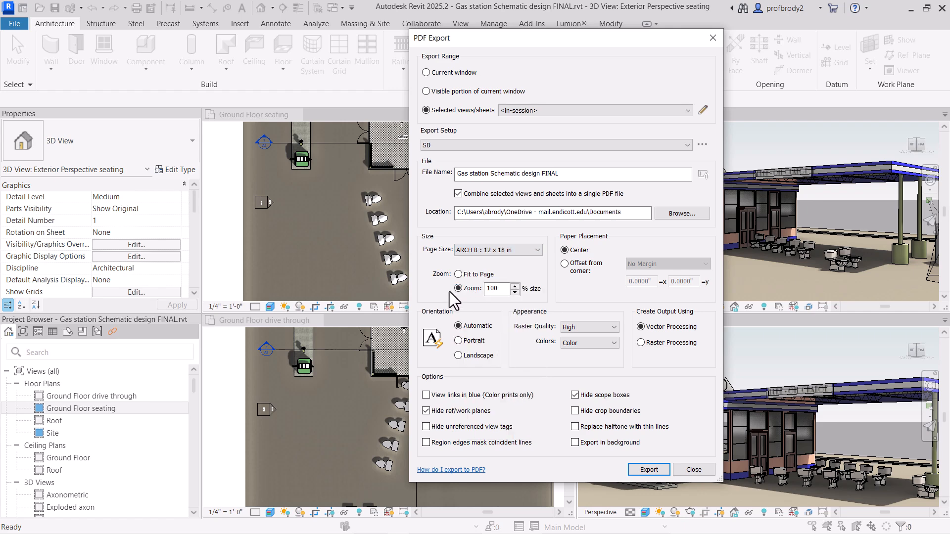
{"action": "left_click", "coordinate": [458, 276]}
{"action": "key", "text": "Return"}
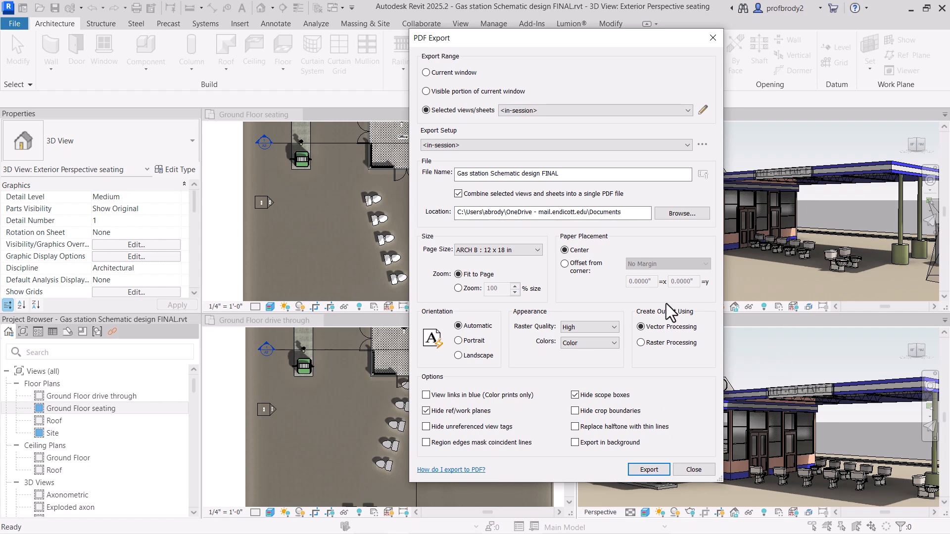
{"action": "left_click", "coordinate": [642, 342]}
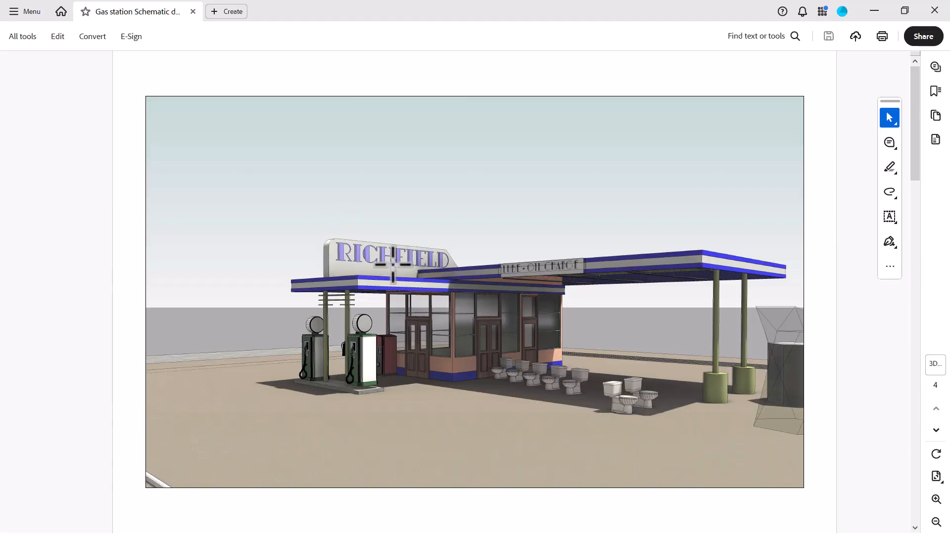
{"action": "scroll", "coordinate": [393, 265], "scroll_direction": "down", "scroll_amount": 5}
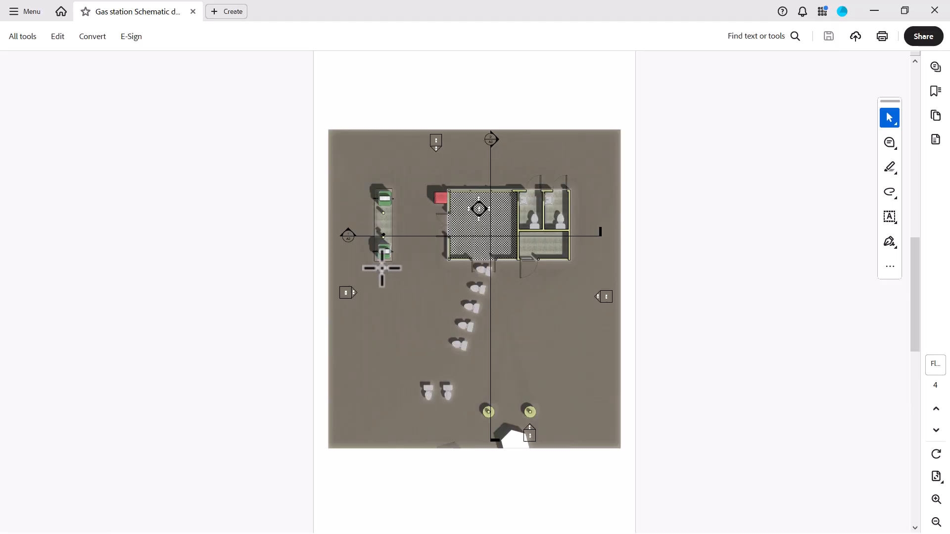
{"action": "scroll", "coordinate": [382, 268], "scroll_direction": "up", "scroll_amount": 5}
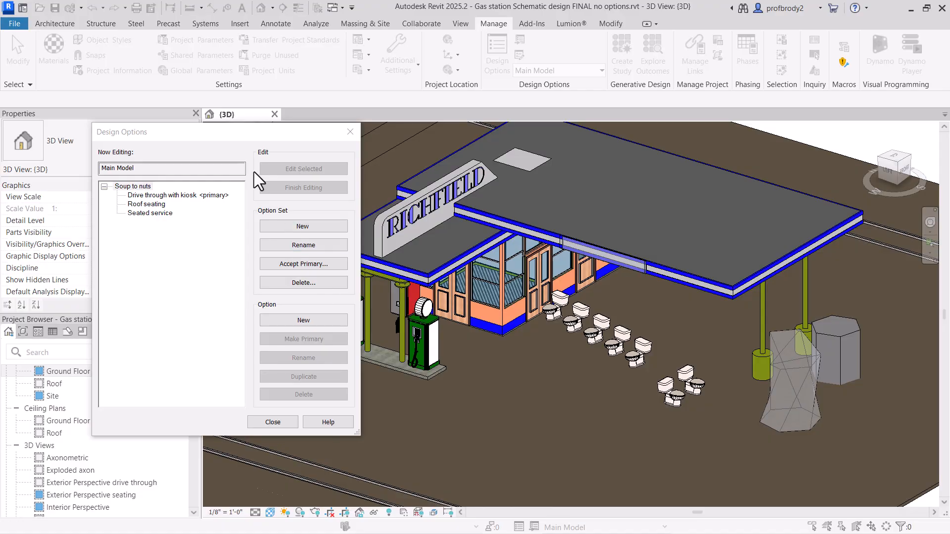
Step: Make Roof seating the primary option of the Soup to nuts option set
{"action": "left_click", "coordinate": [153, 207]}
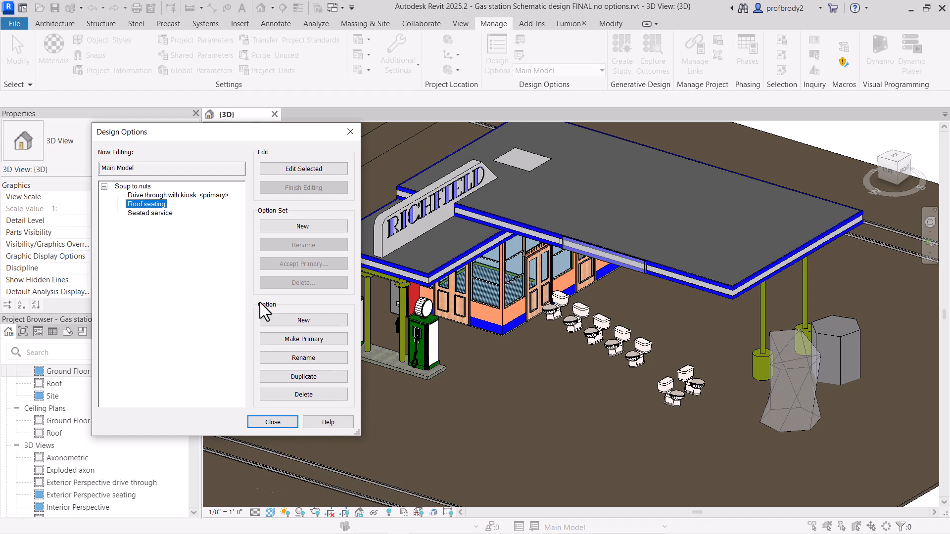
{"action": "left_click", "coordinate": [289, 339]}
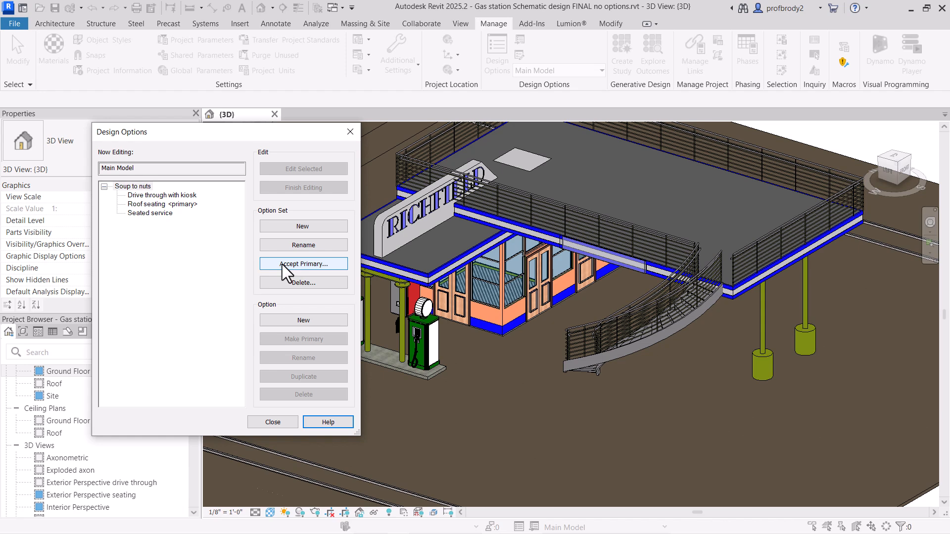
{"action": "left_click_drag", "start_coordinate": [235, 128], "coordinate": [265, 144]}
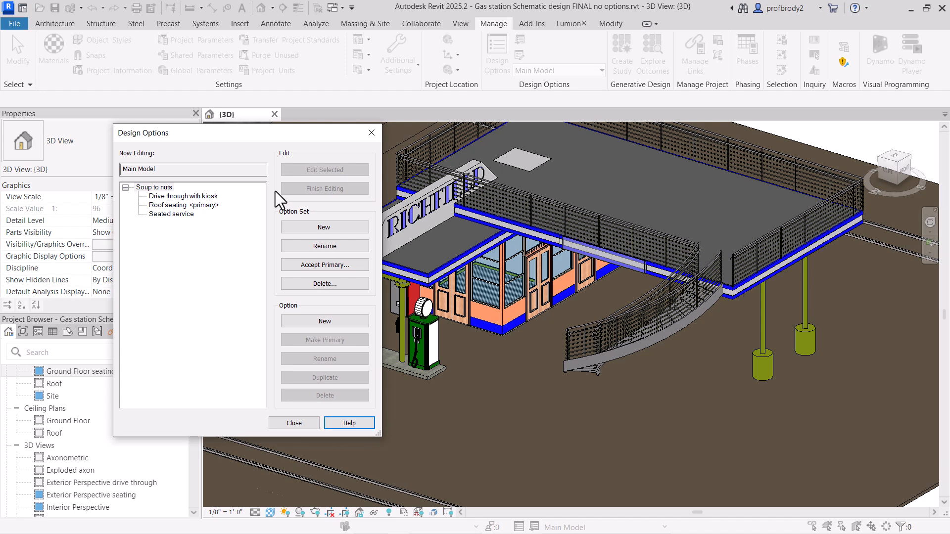
Step: Accept the primary option of the Soup to nuts set into the main model, discarding the secondary options and the set
{"action": "left_click", "coordinate": [308, 263]}
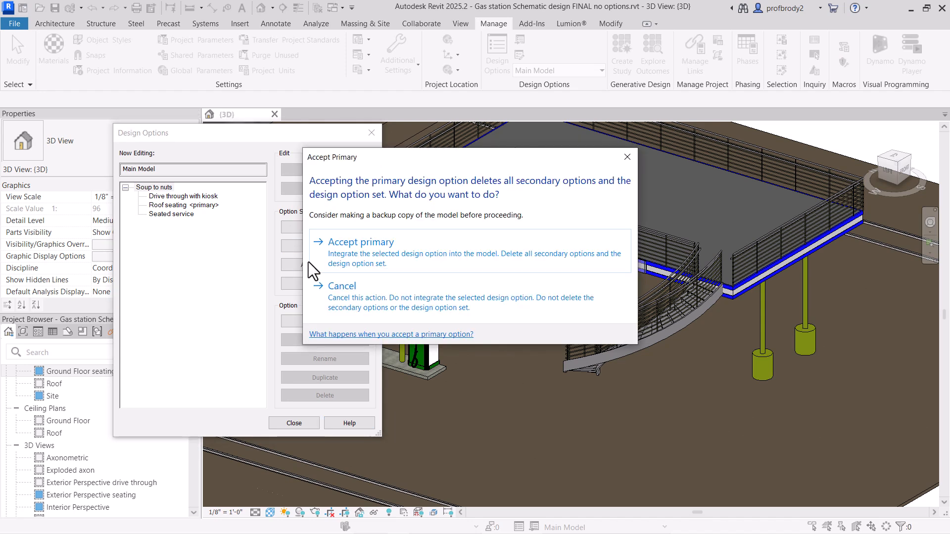
{"action": "left_click_drag", "start_coordinate": [369, 159], "coordinate": [450, 165]}
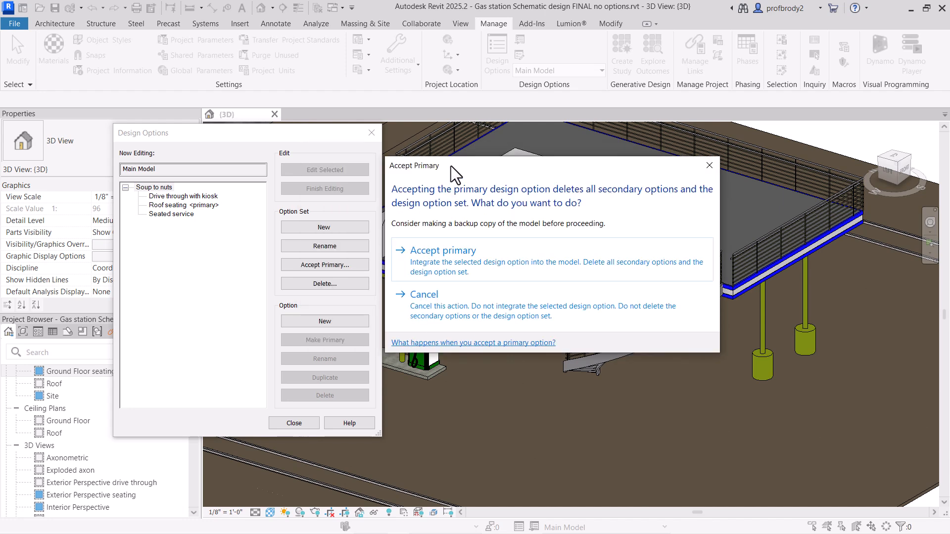
{"action": "left_click", "coordinate": [497, 265]}
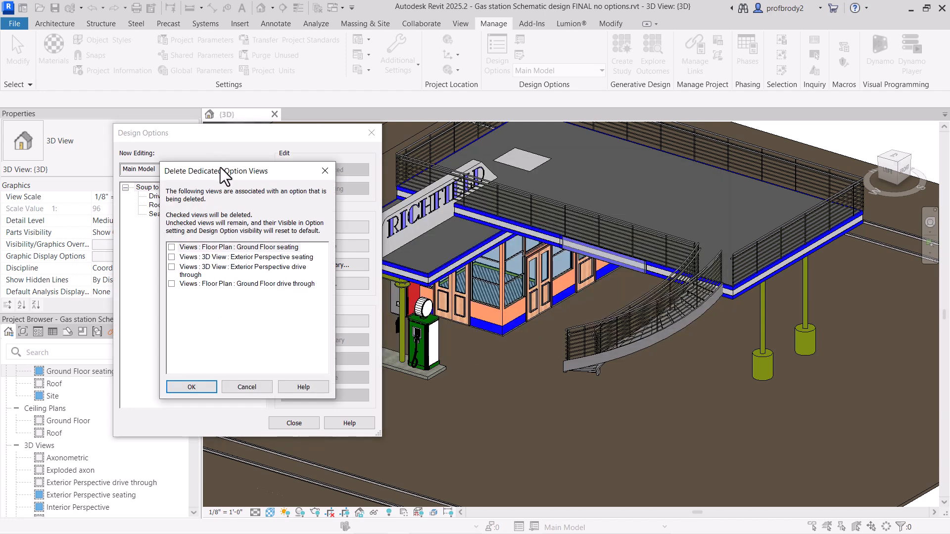
Step: Delete all four dedicated option views, both Ground Floor plans and both exterior perspectives, and close the design options dialog
{"action": "left_click_drag", "start_coordinate": [221, 172], "coordinate": [275, 174]}
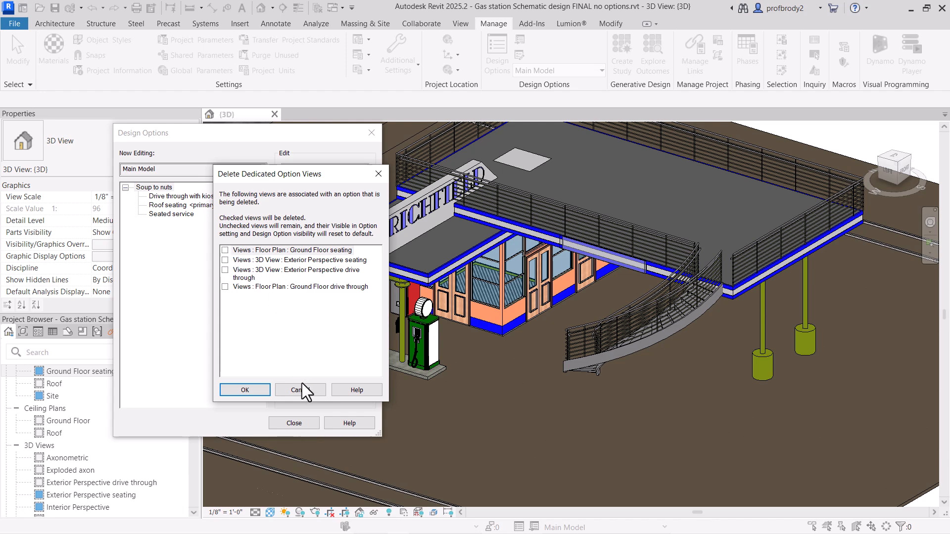
{"action": "left_click", "coordinate": [225, 251]}
{"action": "left_click", "coordinate": [225, 260]}
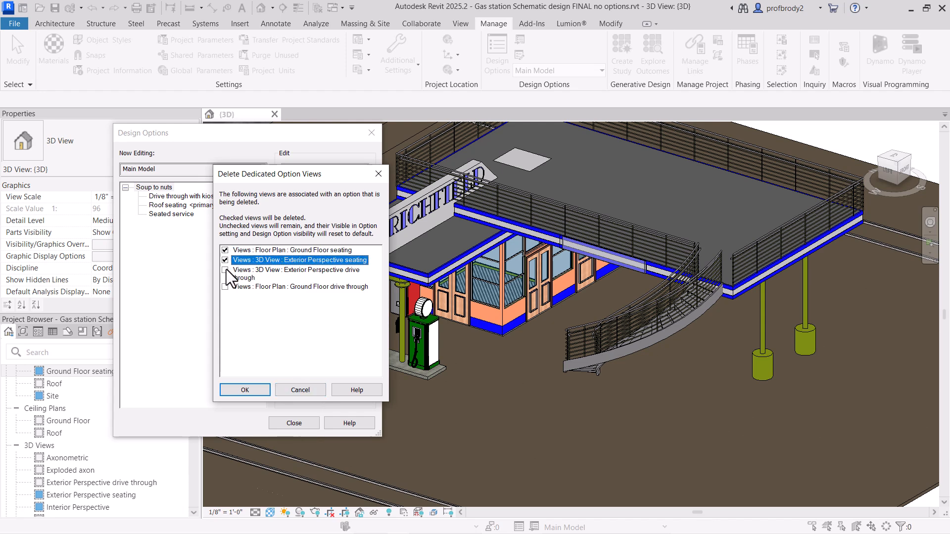
{"action": "left_click", "coordinate": [226, 270]}
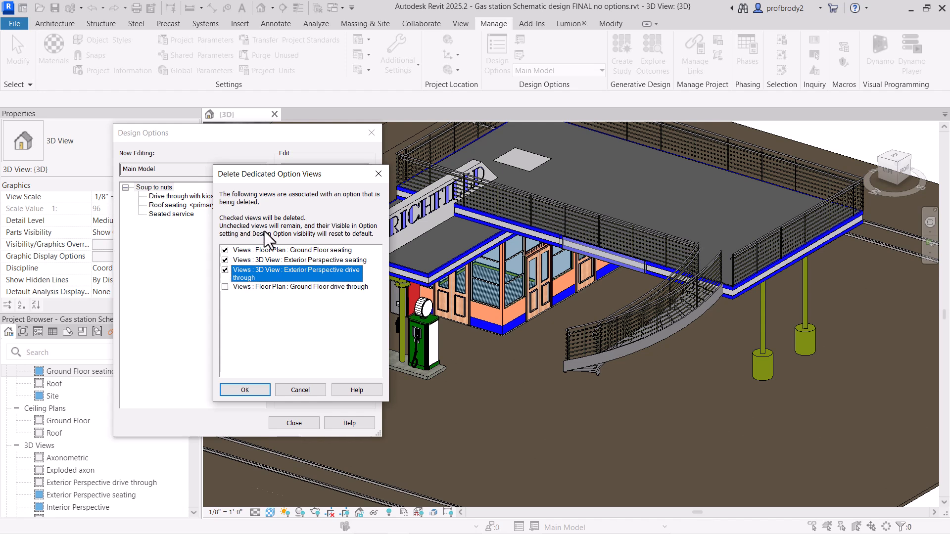
{"action": "left_click", "coordinate": [226, 286]}
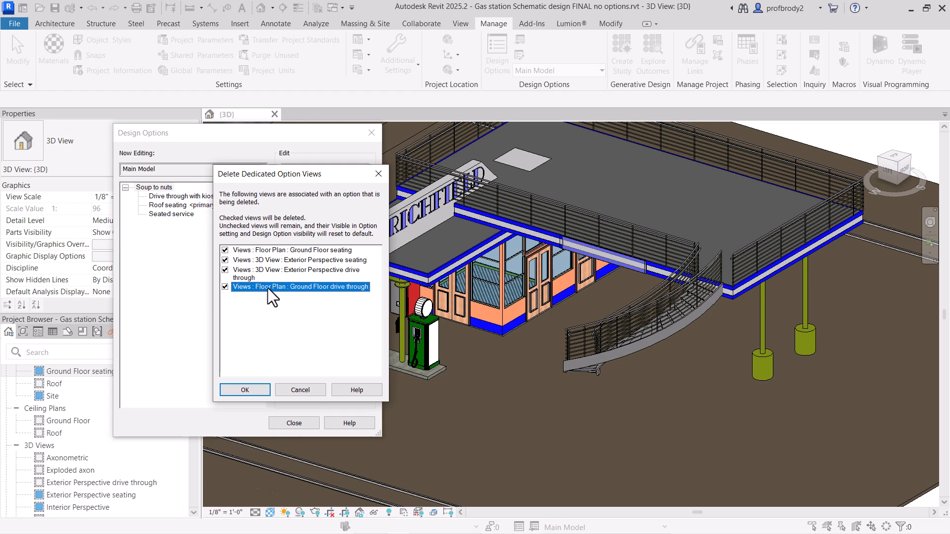
{"action": "left_click", "coordinate": [237, 393]}
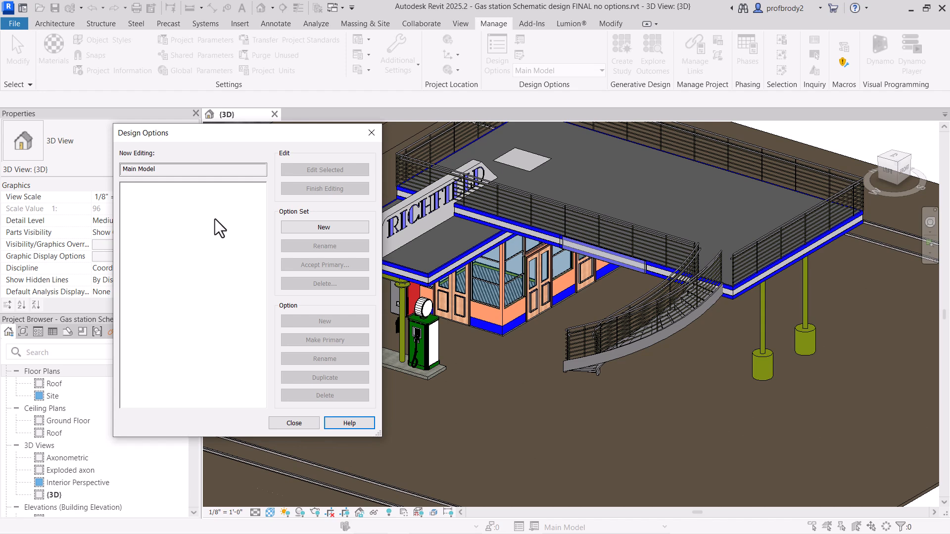
{"action": "left_click", "coordinate": [371, 132]}
Step: Create a Ground Floor floor plan view with duplicating existing views allowed, and close it after inspecting the curved stair
{"action": "scroll", "coordinate": [52, 448], "scroll_direction": "up", "scroll_amount": 1}
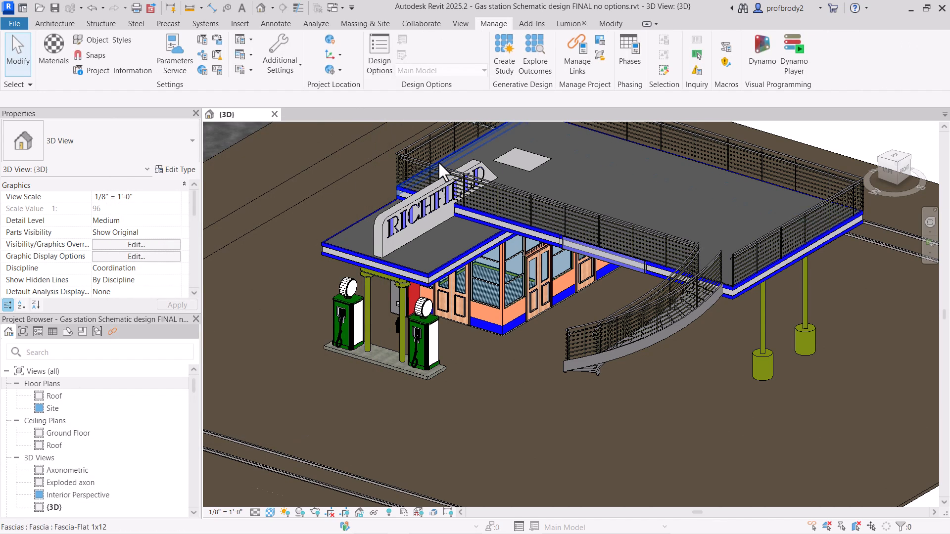
{"action": "left_click", "coordinate": [459, 24]}
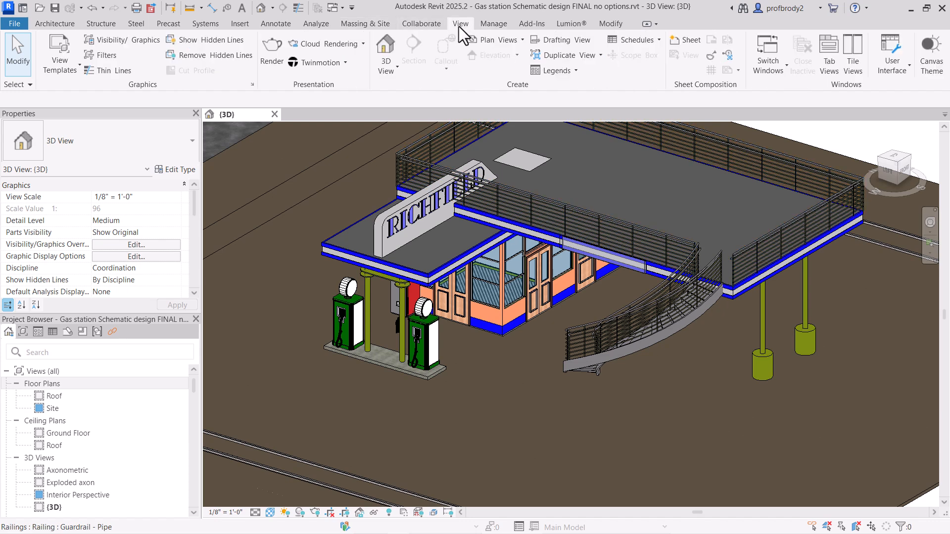
{"action": "left_click", "coordinate": [507, 41]}
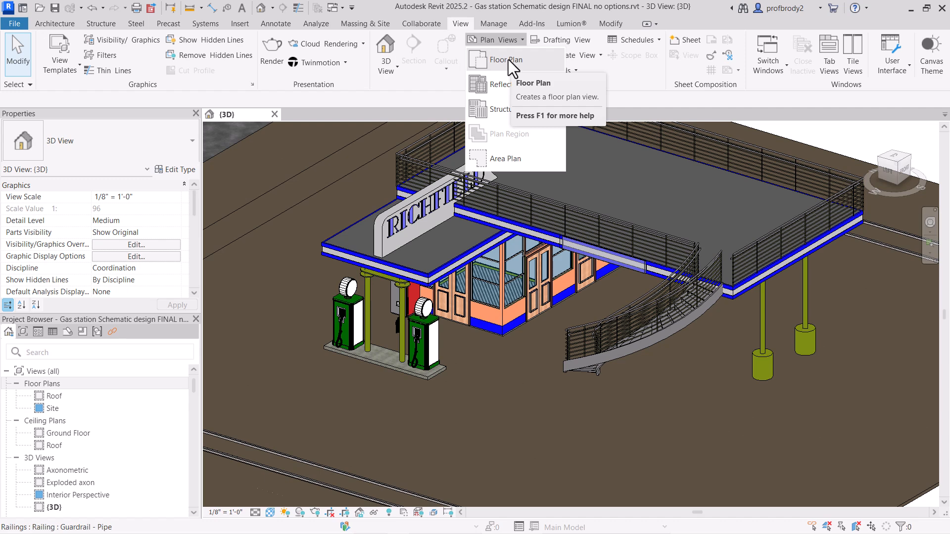
{"action": "left_click", "coordinate": [509, 59]}
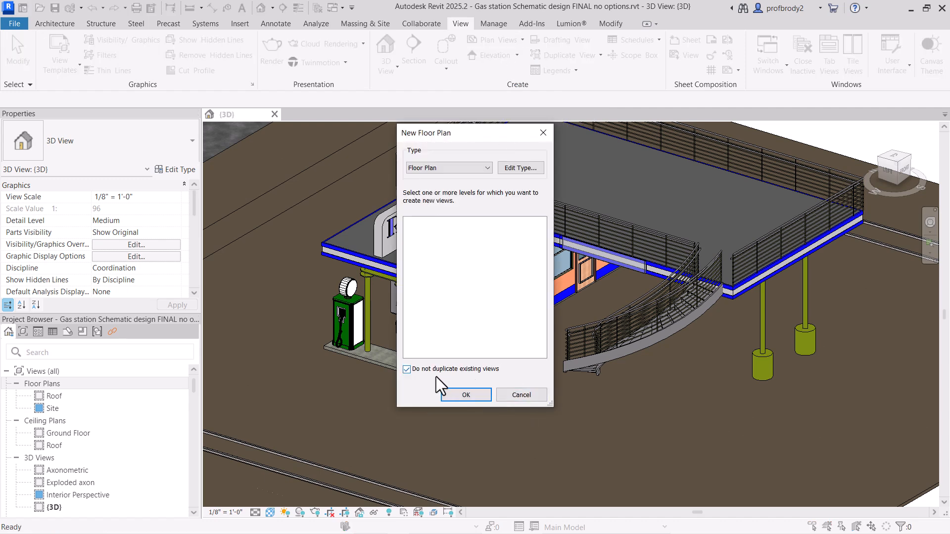
{"action": "left_click", "coordinate": [447, 169]}
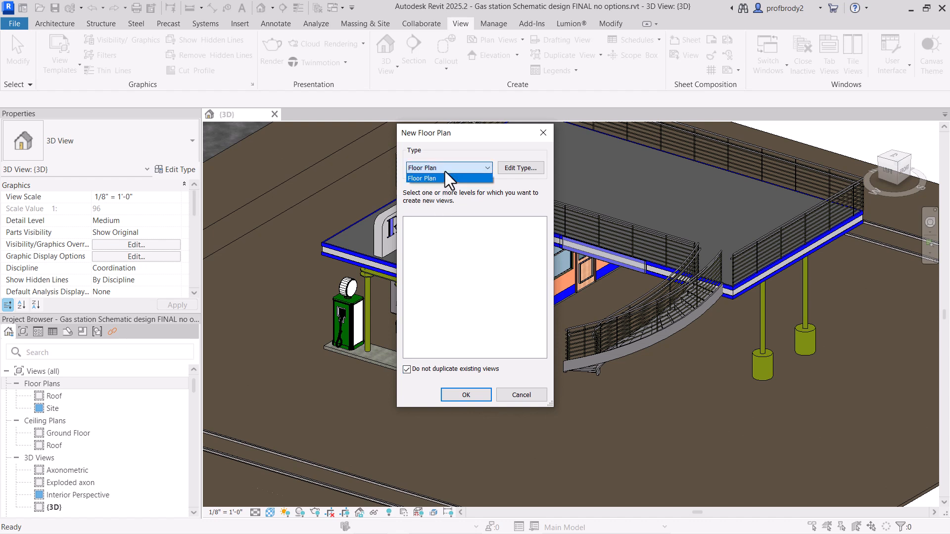
{"action": "left_click", "coordinate": [445, 176]}
{"action": "left_click", "coordinate": [407, 369]}
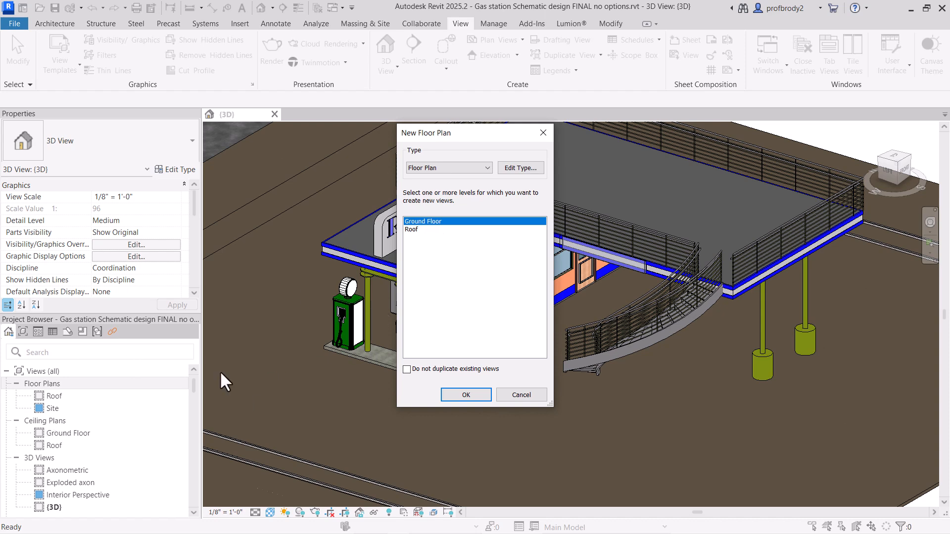
{"action": "left_click", "coordinate": [460, 394]}
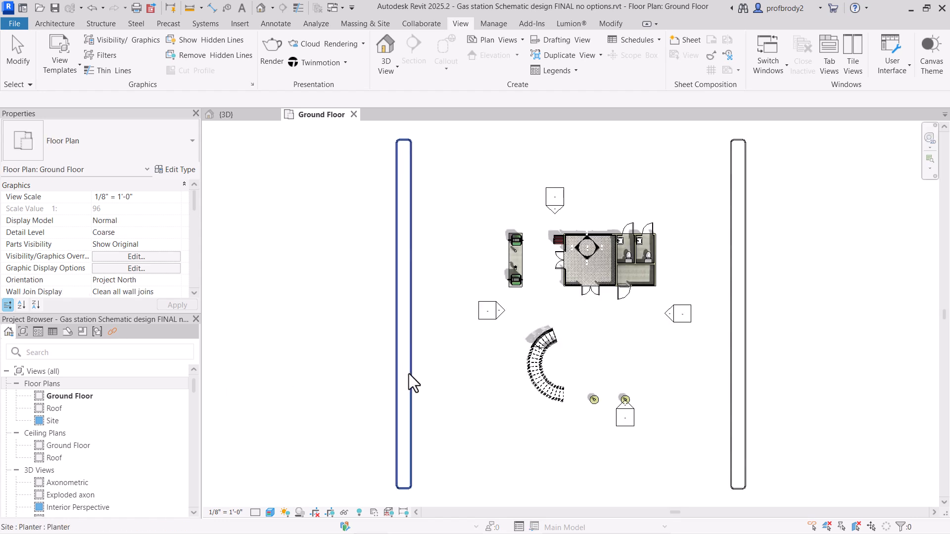
{"action": "scroll", "coordinate": [544, 389], "scroll_direction": "up", "scroll_amount": 5}
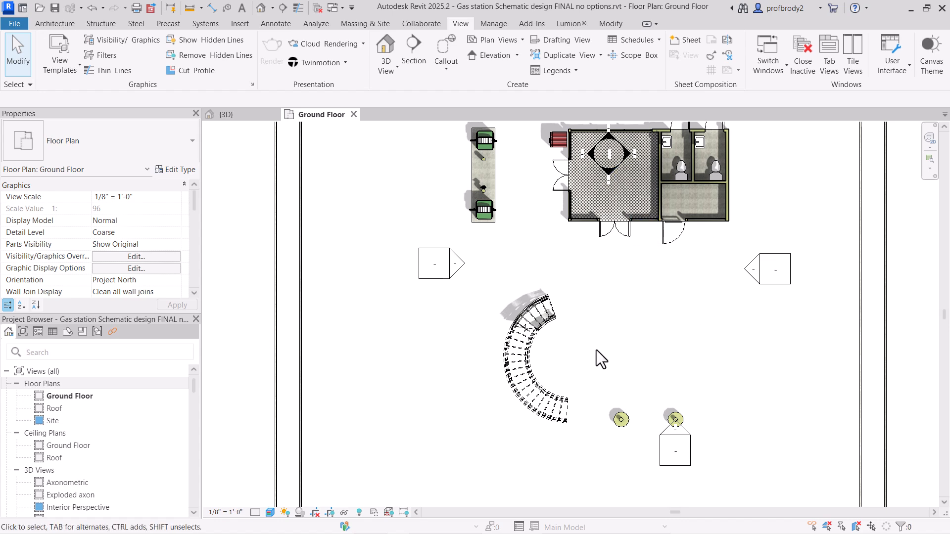
{"action": "scroll", "coordinate": [513, 349], "scroll_direction": "up", "scroll_amount": 3}
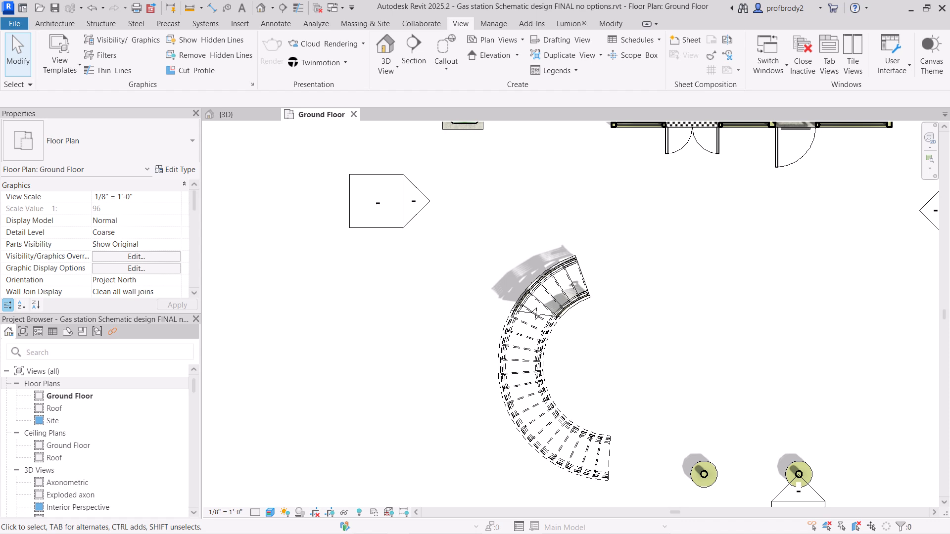
{"action": "left_click", "coordinate": [354, 114]}
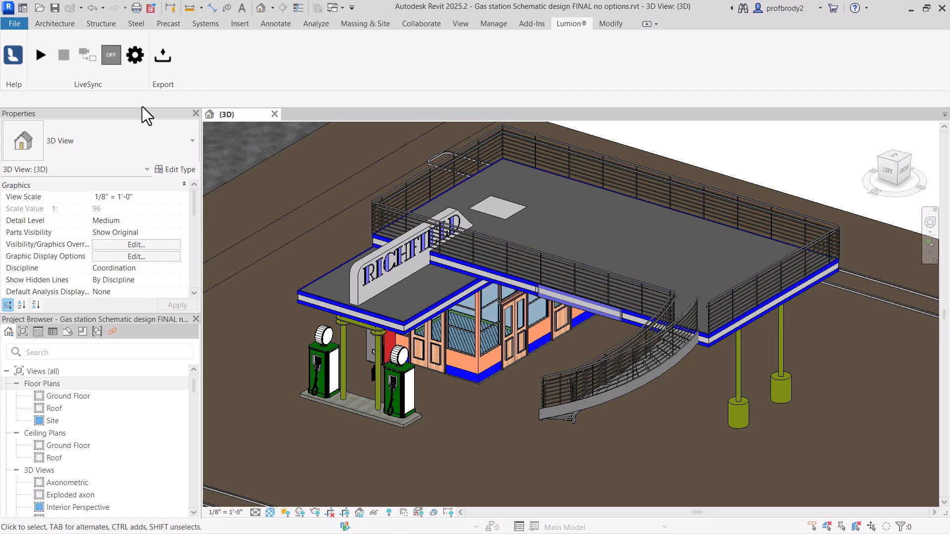
{"action": "left_click", "coordinate": [133, 59]}
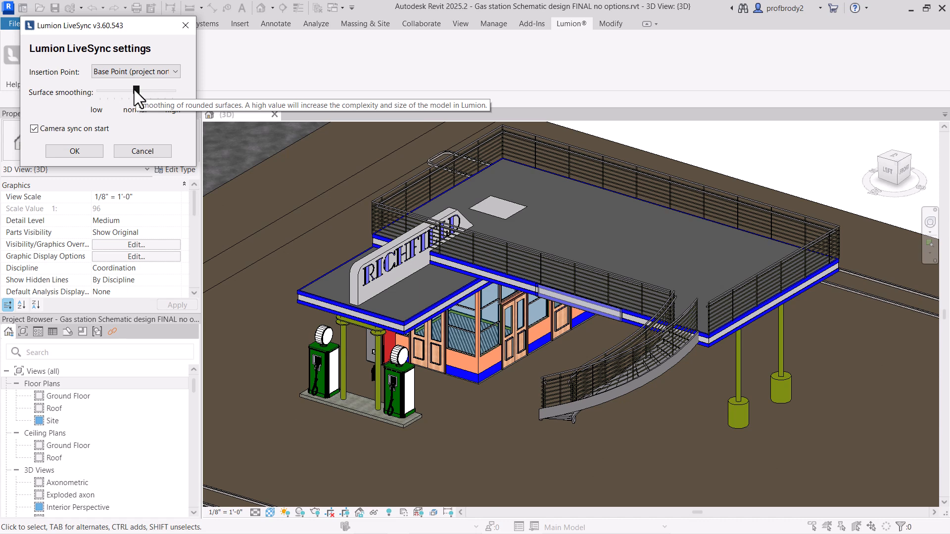
{"action": "left_click_drag", "start_coordinate": [135, 90], "coordinate": [158, 94]}
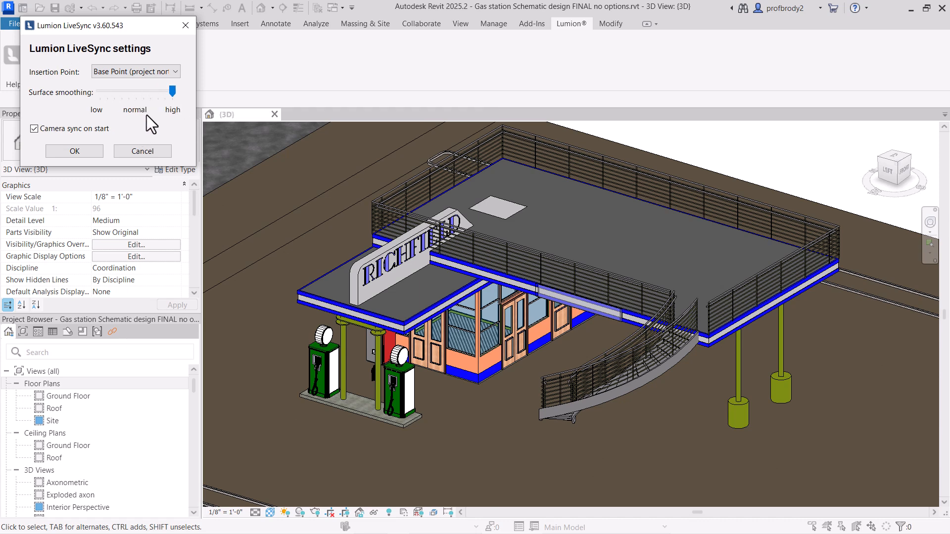
{"action": "left_click", "coordinate": [185, 25]}
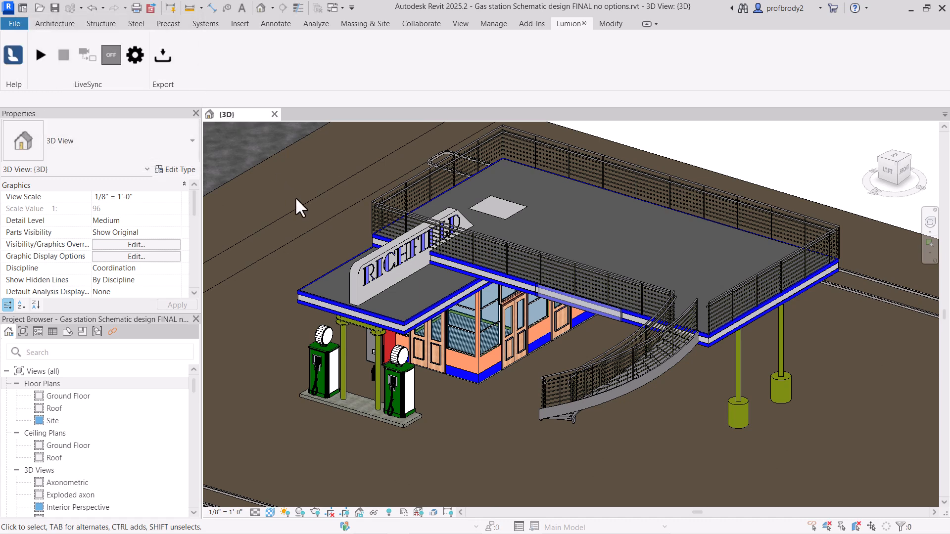
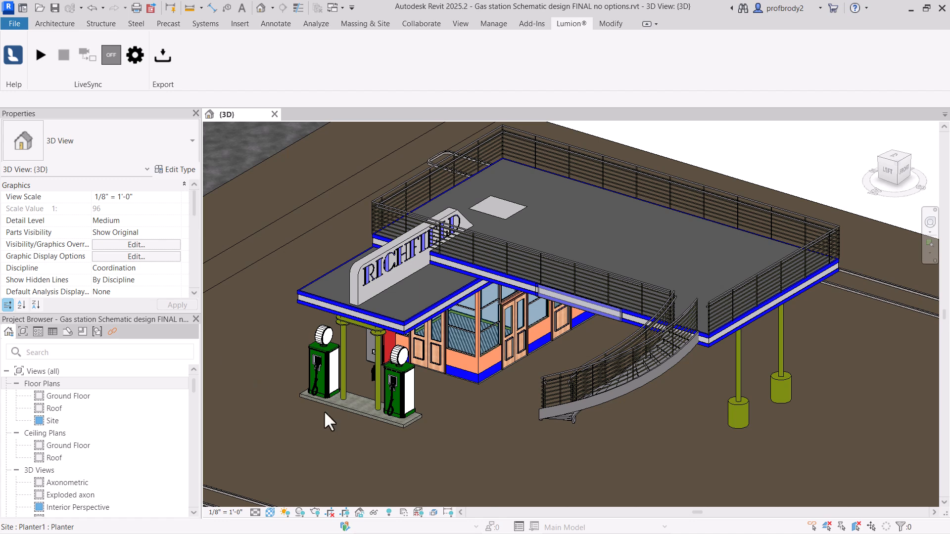
Step: Open the Old gas pump family of the pump at the front of the island for editing
{"action": "left_click", "coordinate": [323, 358]}
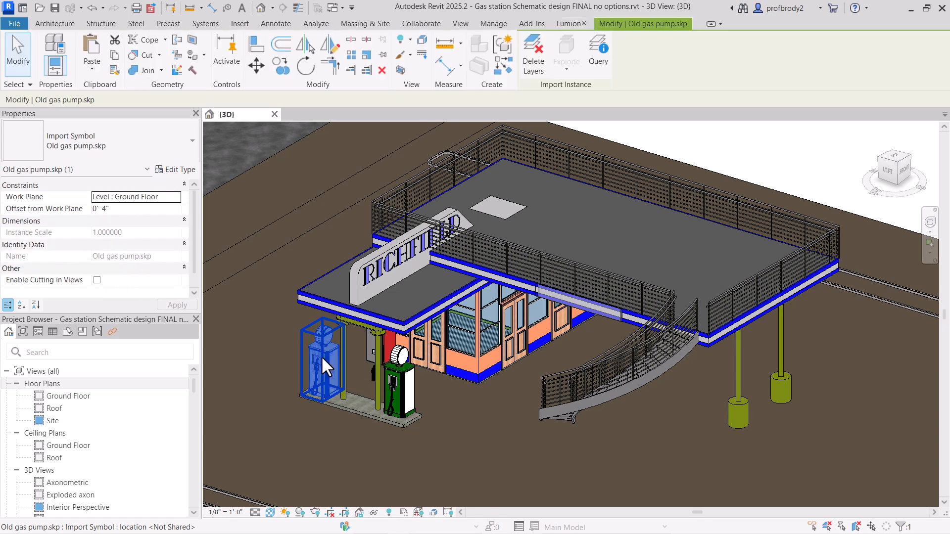
{"action": "left_click", "coordinate": [388, 379]}
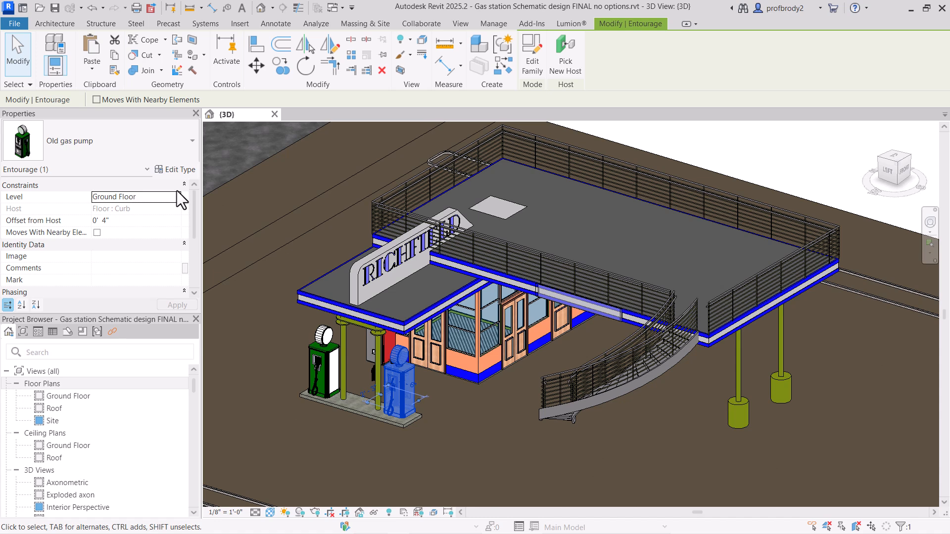
{"action": "left_click", "coordinate": [536, 74]}
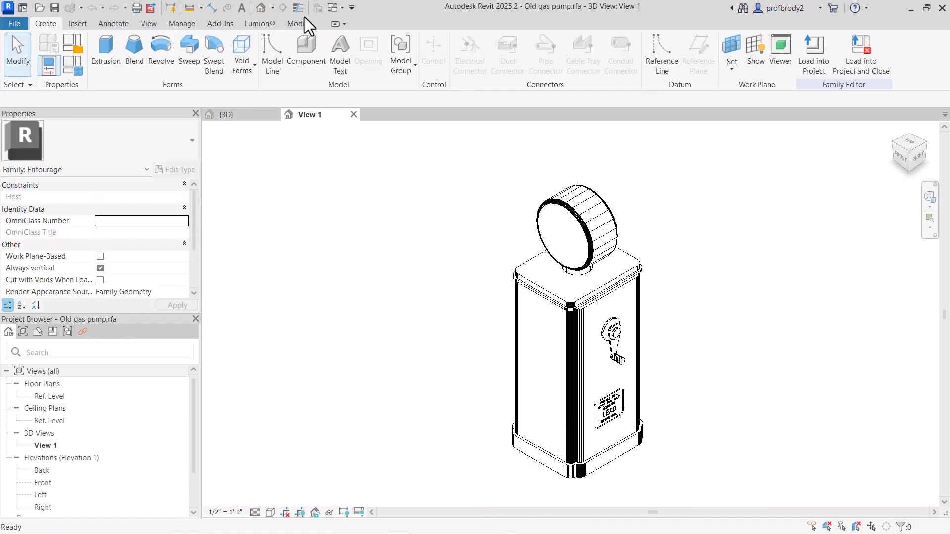
Step: View the pump family's materials in the Material Browser without changing them and load the family back into the project
{"action": "left_click", "coordinate": [190, 22]}
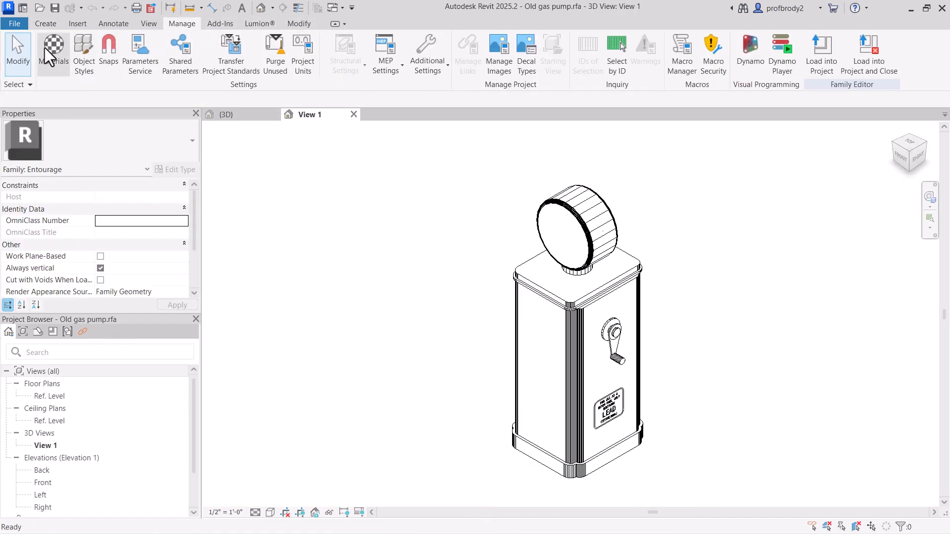
{"action": "left_click", "coordinate": [47, 46]}
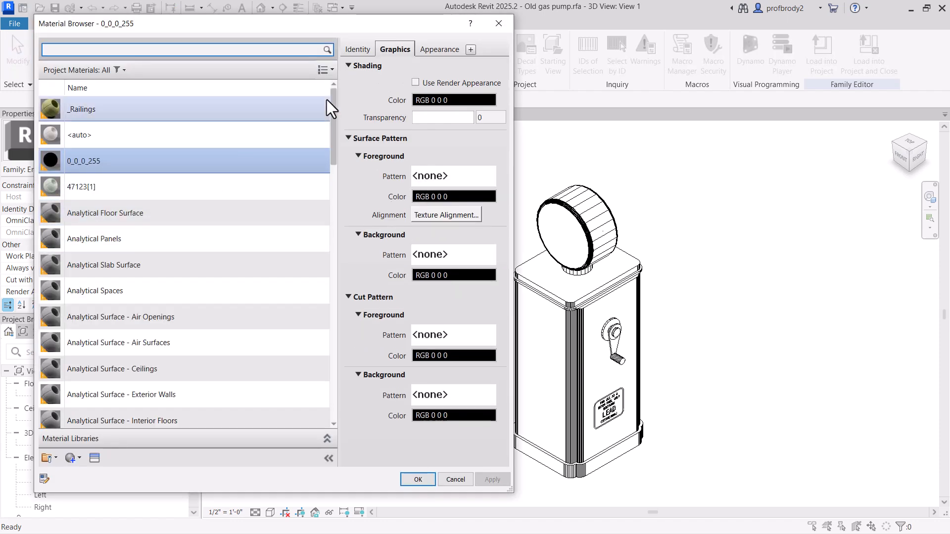
{"action": "left_click", "coordinate": [497, 23]}
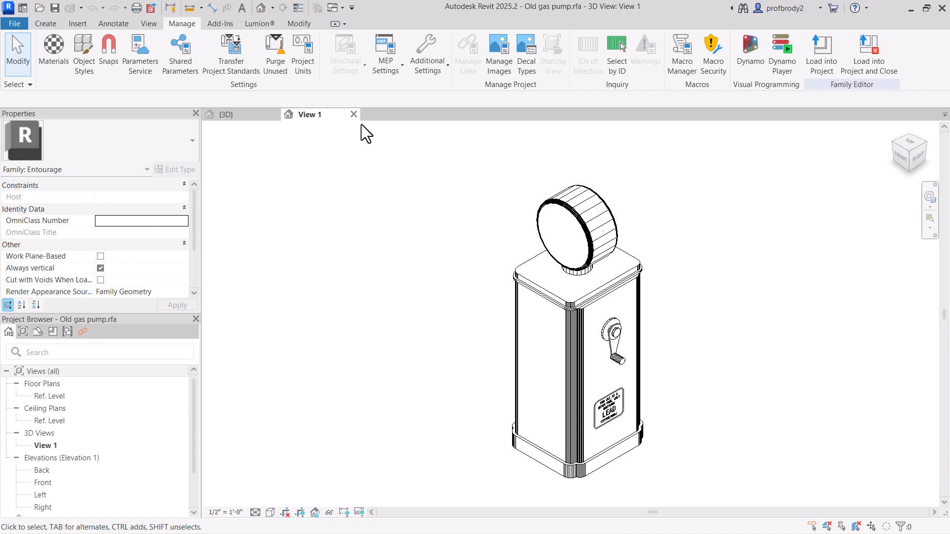
{"action": "left_click", "coordinate": [833, 64]}
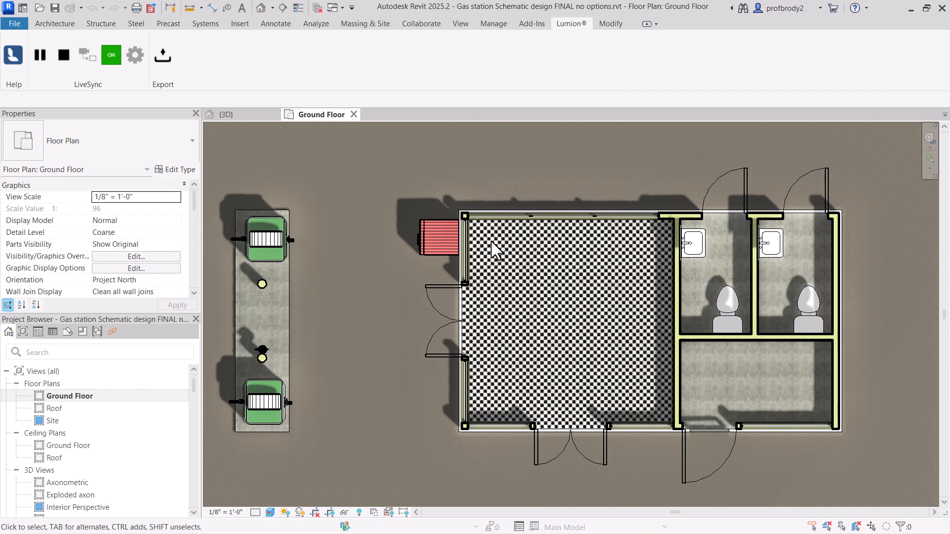
Step: Switch to Lumion, turn on OpenStreetMap in the landscape settings and accept the beta notice
{"action": "key", "text": "alt+Tab"}
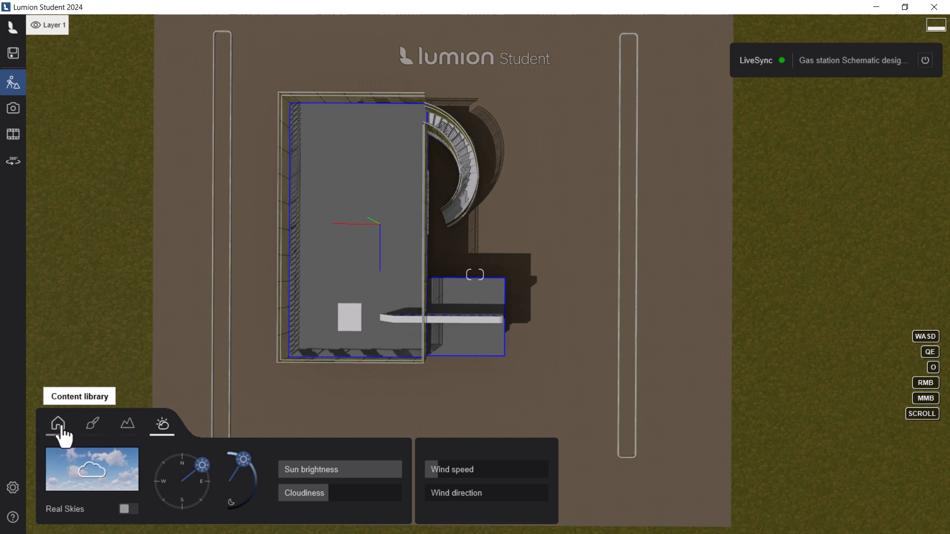
{"action": "left_click", "coordinate": [126, 431]}
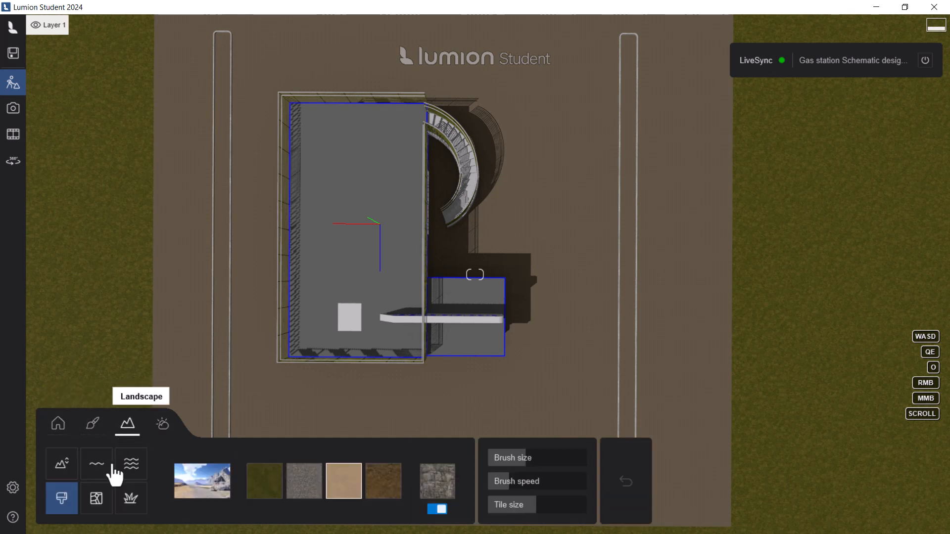
{"action": "left_click", "coordinate": [93, 507]}
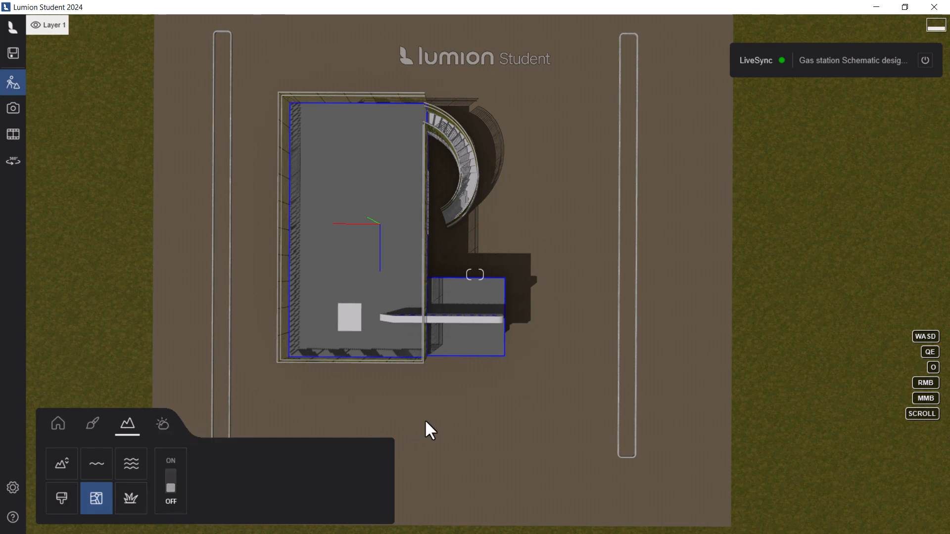
{"action": "left_click", "coordinate": [170, 482]}
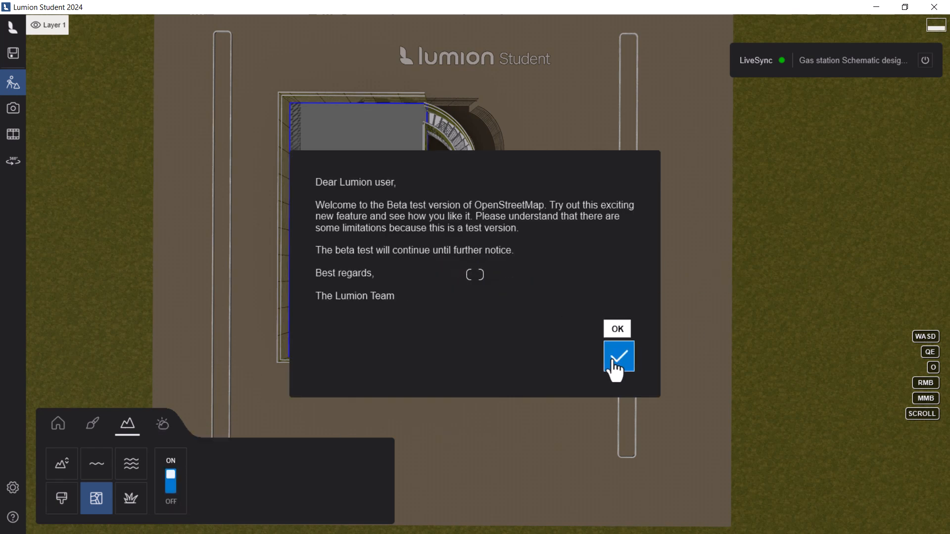
{"action": "left_click", "coordinate": [612, 361]}
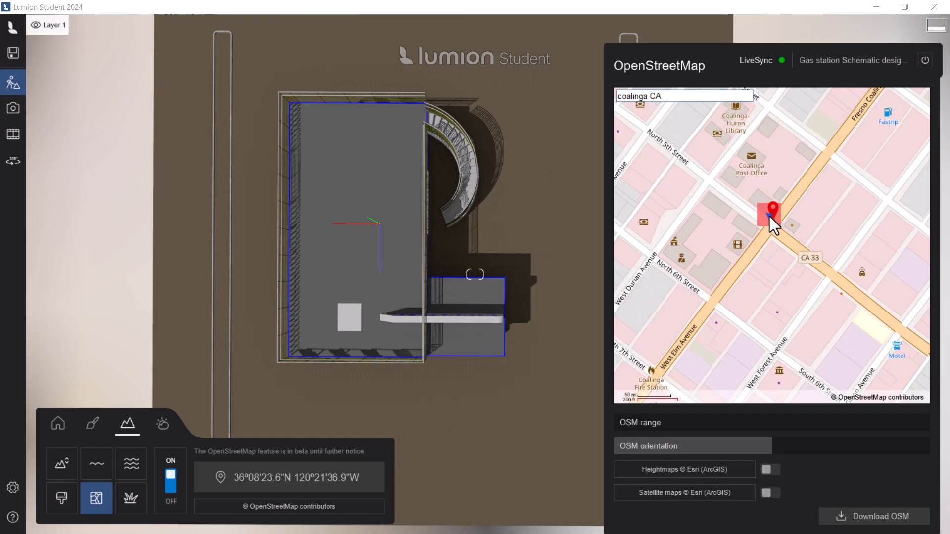
Step: Download the OSM data for Coalinga CA with a rotated map orientation and the site moved to 36º08'25.2"N 120º21'33.3"W
{"action": "left_click_drag", "start_coordinate": [770, 448], "coordinate": [802, 450]}
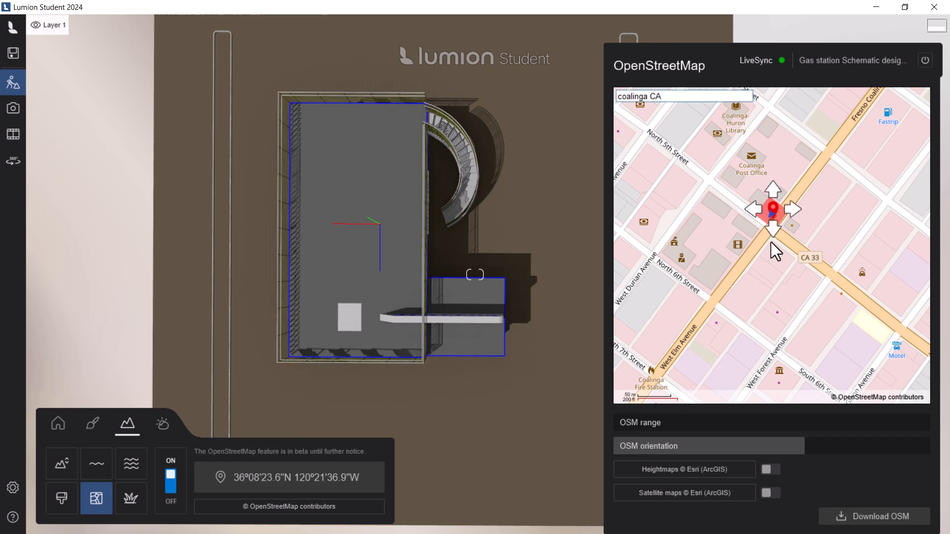
{"action": "left_click_drag", "start_coordinate": [771, 213], "coordinate": [831, 178]}
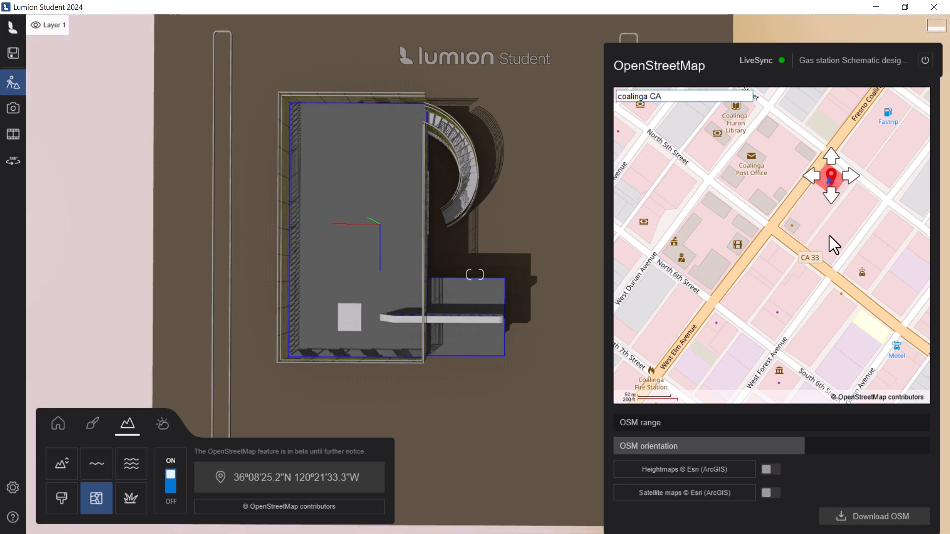
{"action": "left_click", "coordinate": [860, 518]}
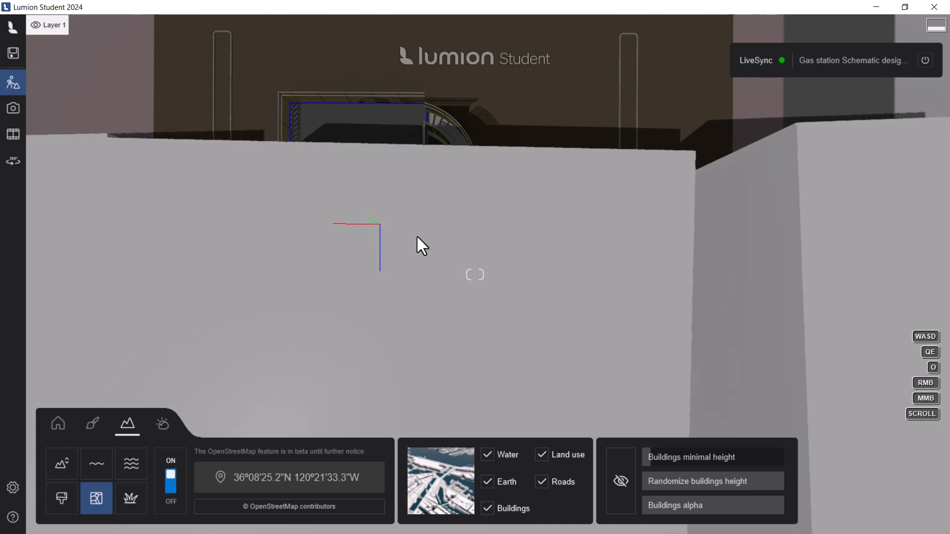
Step: Hide the Buildings, Earth, Water, Land use and Roads layers of the downloaded map around the gas station
{"action": "scroll", "coordinate": [418, 237], "scroll_direction": "down", "scroll_amount": 5}
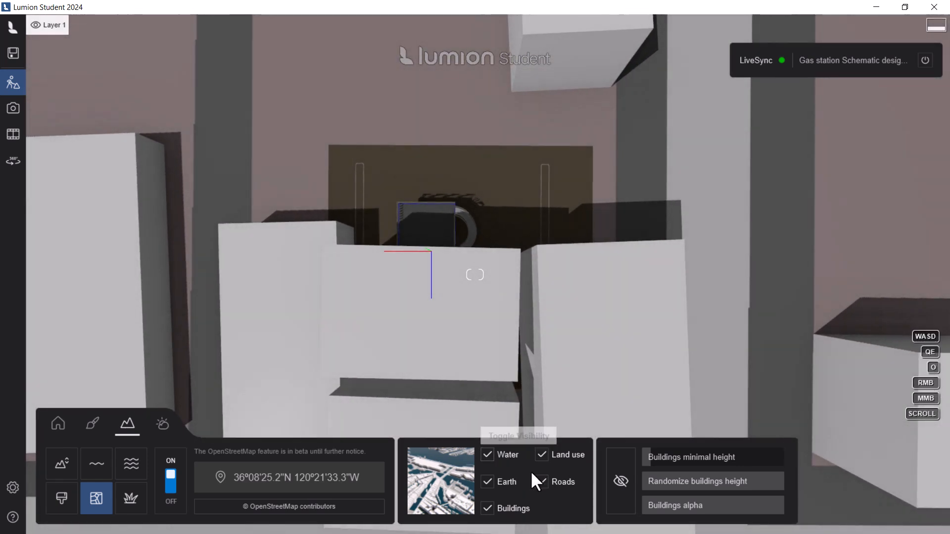
{"action": "left_click", "coordinate": [488, 508]}
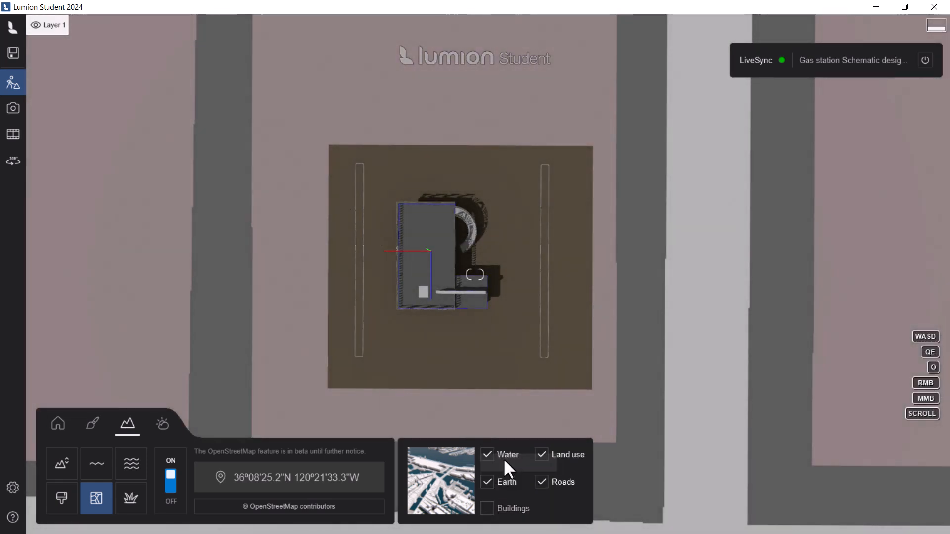
{"action": "scroll", "coordinate": [580, 357], "scroll_direction": "down", "scroll_amount": 5}
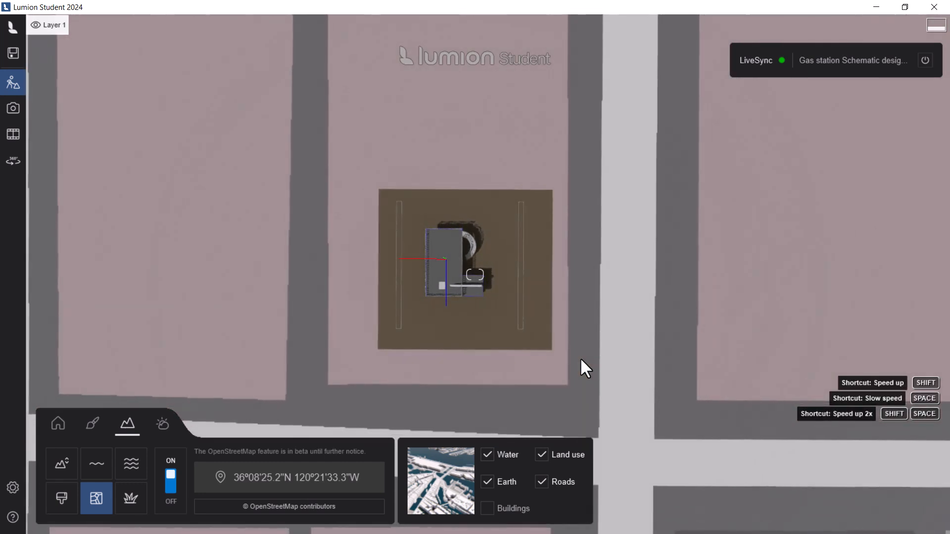
{"action": "scroll", "coordinate": [513, 317], "scroll_direction": "down", "scroll_amount": 3}
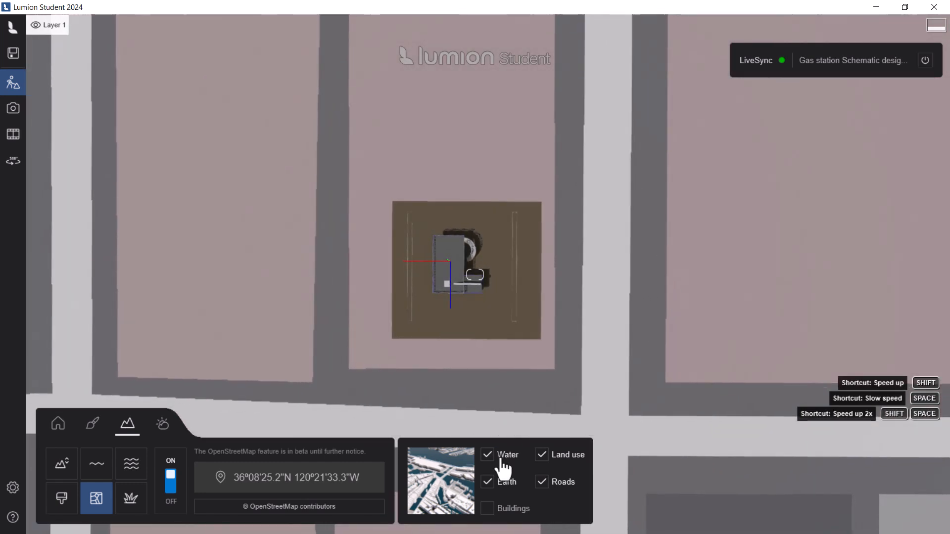
{"action": "left_click", "coordinate": [488, 482]}
{"action": "left_click", "coordinate": [489, 455]}
{"action": "left_click", "coordinate": [541, 454]}
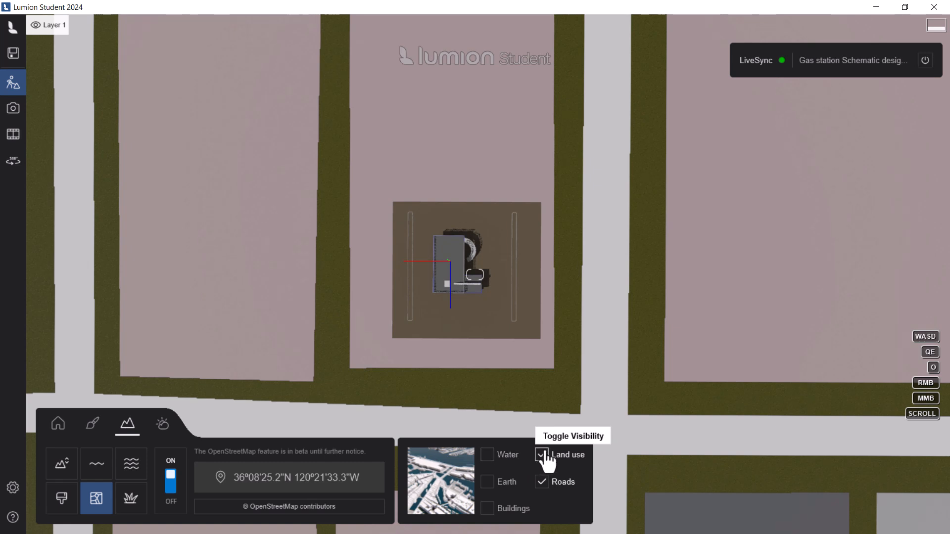
{"action": "left_click", "coordinate": [543, 484]}
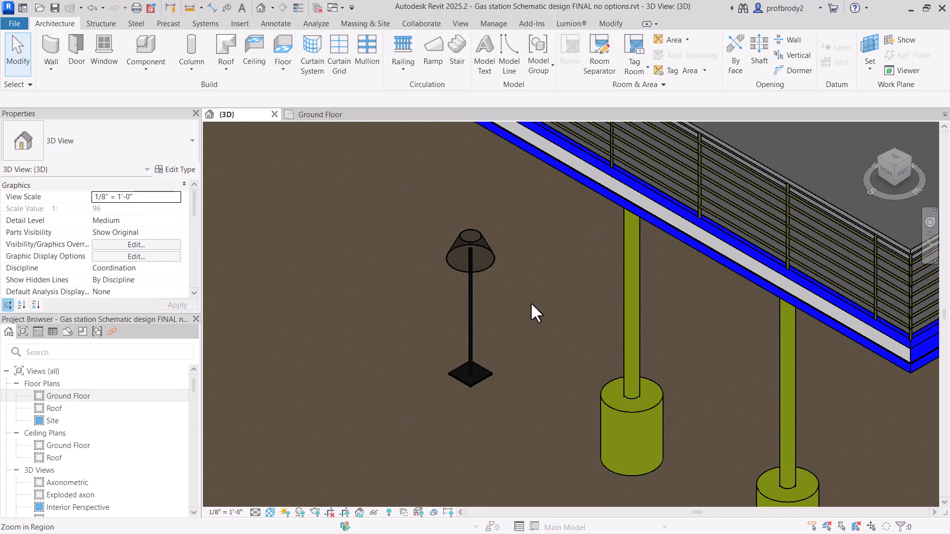
{"action": "scroll", "coordinate": [510, 319], "scroll_direction": "down", "scroll_amount": 3}
{"action": "scroll", "coordinate": [508, 320], "scroll_direction": "up", "scroll_amount": 4}
{"action": "scroll", "coordinate": [508, 319], "scroll_direction": "up", "scroll_amount": 2}
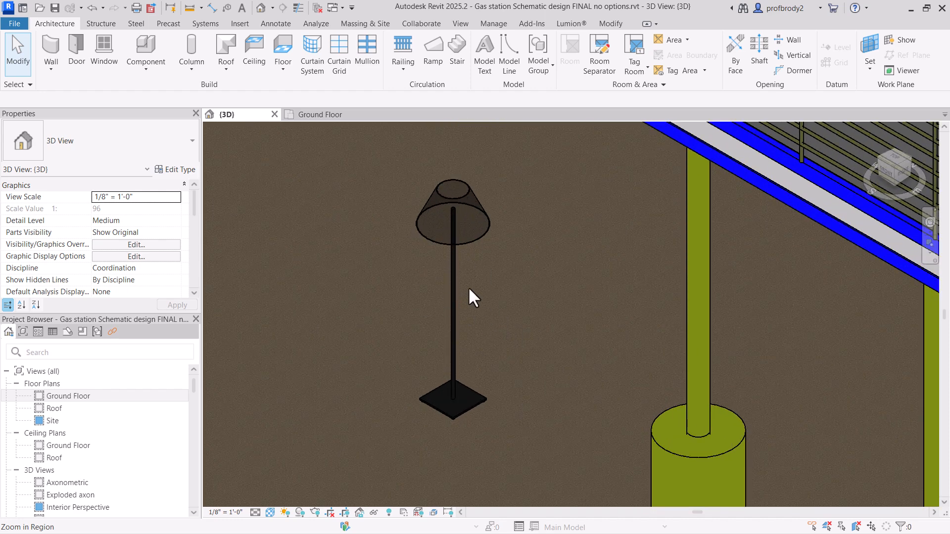
{"action": "scroll", "coordinate": [510, 313], "scroll_direction": "down", "scroll_amount": 3}
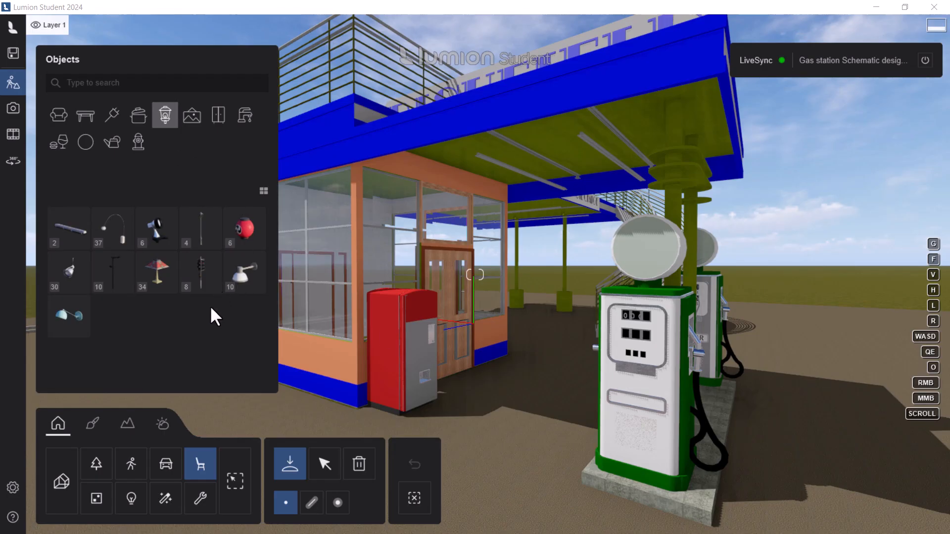
Step: Place a WallLamp 001 from the wall lamps library on the gas station's front wall above the entrance doors
{"action": "left_click", "coordinate": [246, 283]}
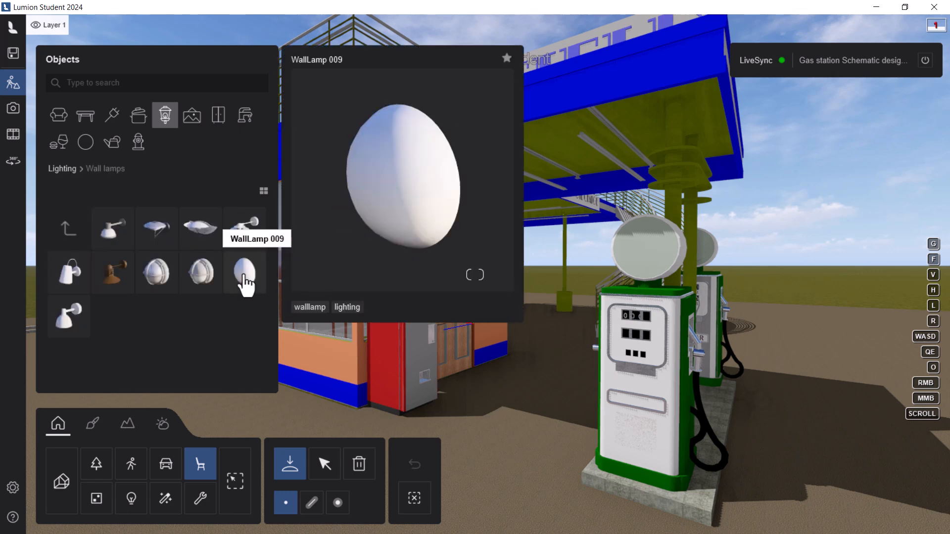
{"action": "left_click", "coordinate": [244, 278]}
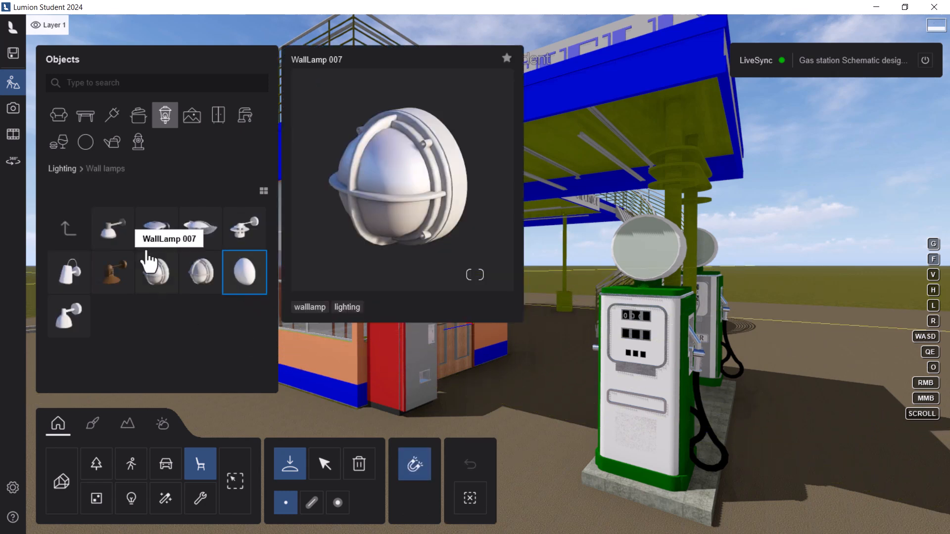
{"action": "left_click", "coordinate": [117, 236]}
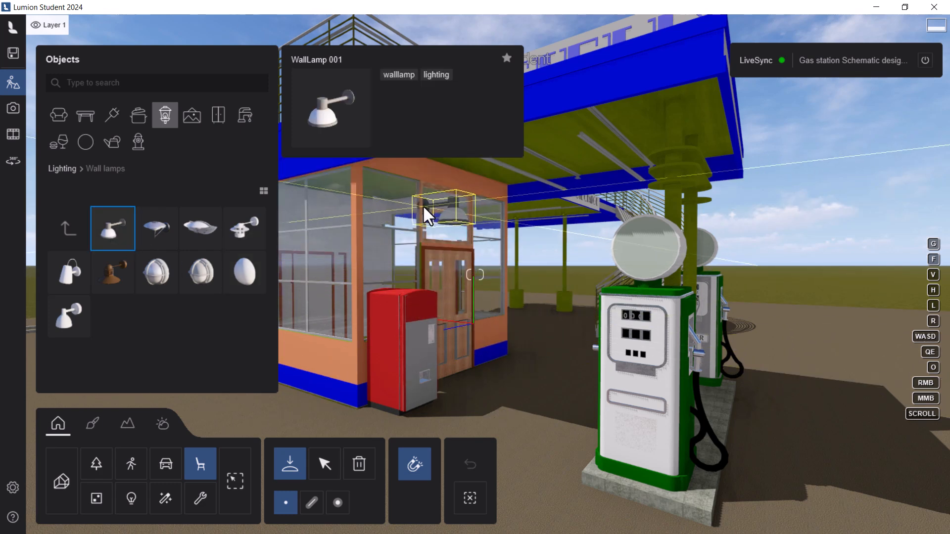
{"action": "left_click", "coordinate": [446, 184]}
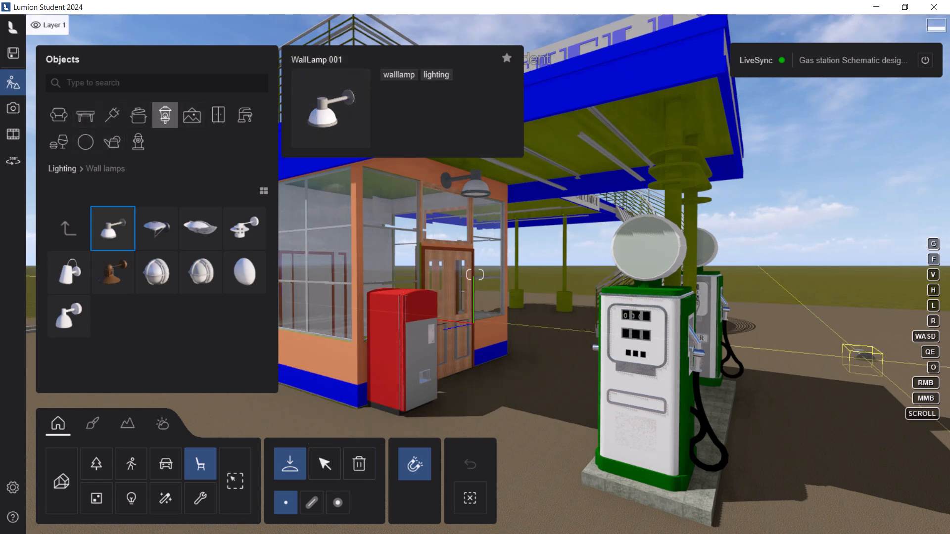
{"action": "key", "text": "Escape"}
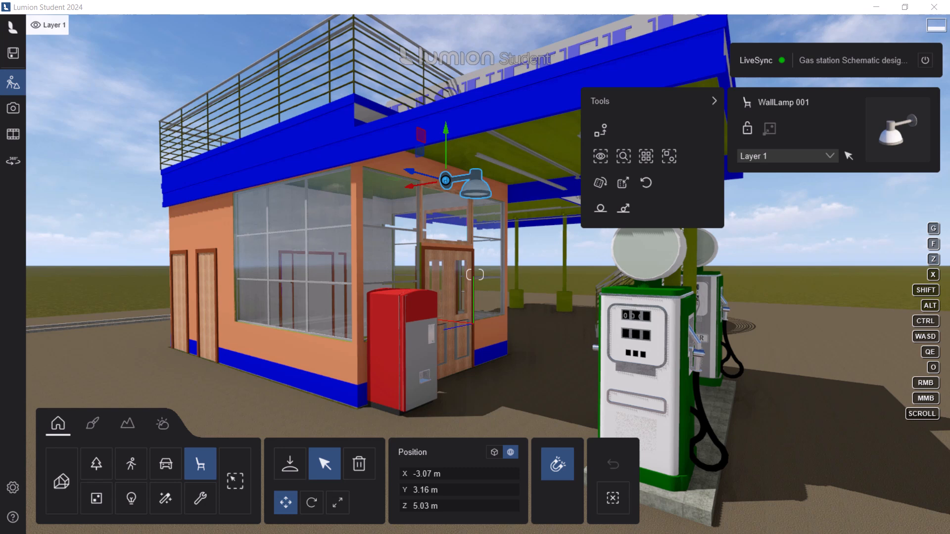
Step: Lower the sun height to night to check the wall lamp's light, and raise the sun back to daylight
{"action": "left_click", "coordinate": [160, 425]}
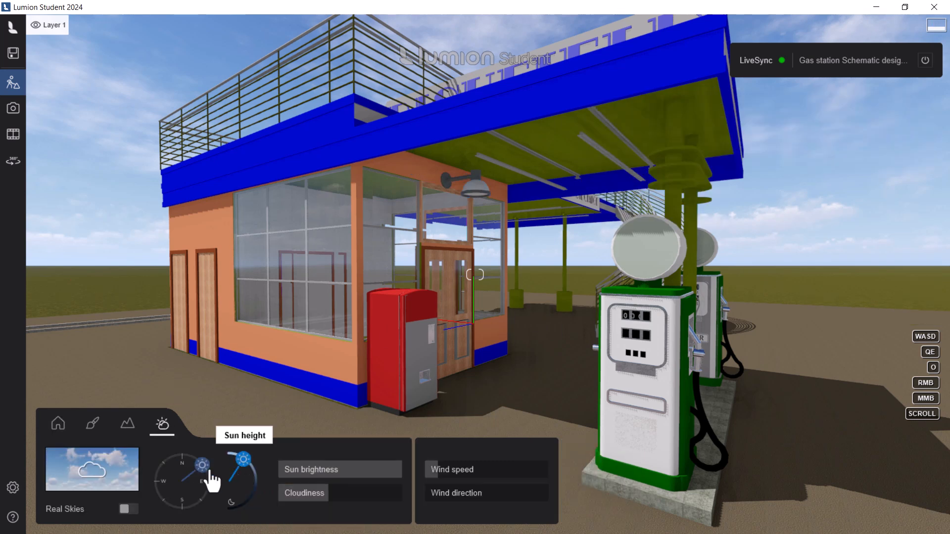
{"action": "left_click_drag", "start_coordinate": [246, 478], "coordinate": [224, 527]}
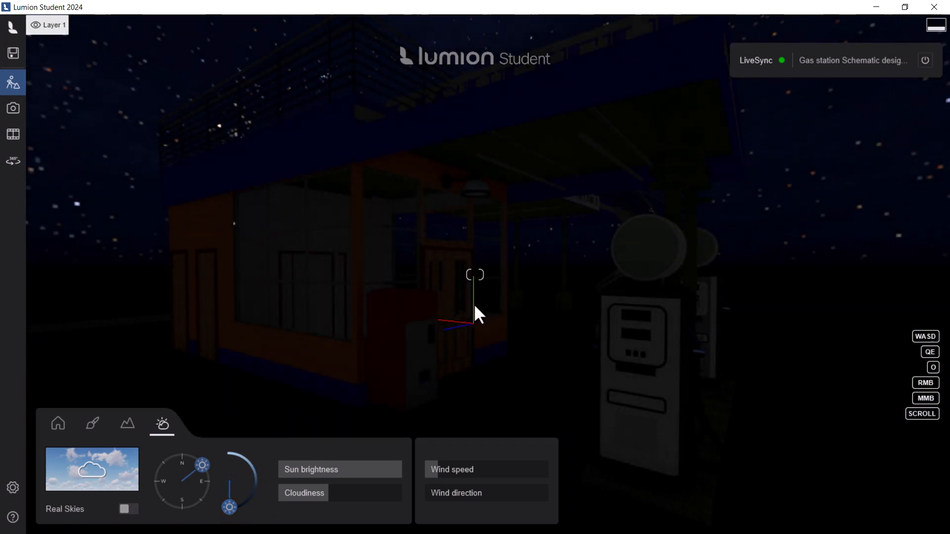
{"action": "left_click_drag", "start_coordinate": [233, 517], "coordinate": [242, 463]}
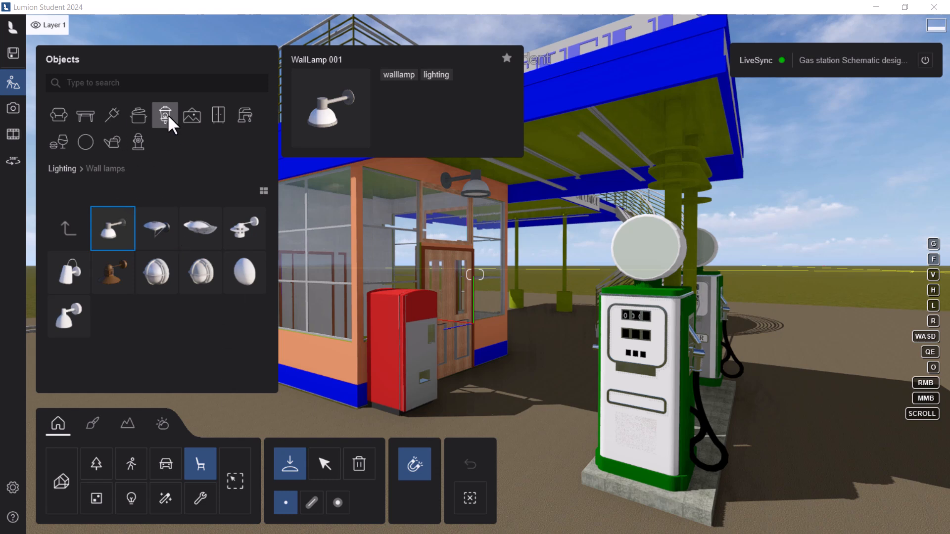
Step: Place an Omni Light 04 from the omni lights library beneath the wall lamp above the entrance doors
{"action": "left_click", "coordinate": [132, 500]}
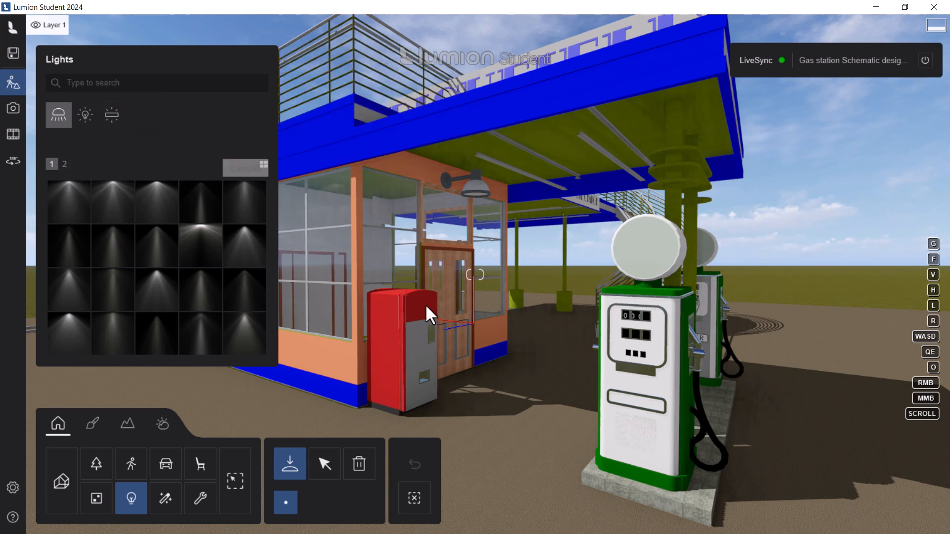
{"action": "mouse_move", "coordinate": [77, 208]}
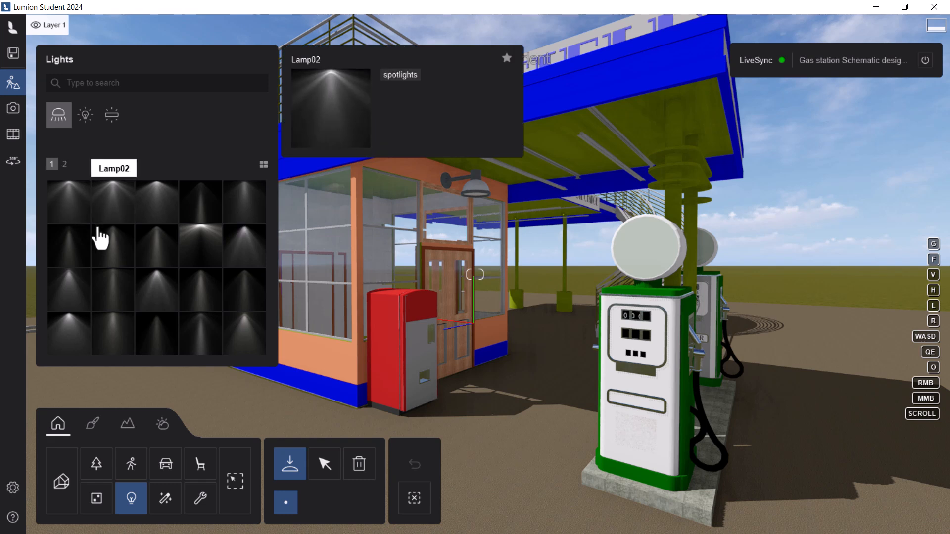
{"action": "left_click", "coordinate": [85, 119]}
{"action": "mouse_move", "coordinate": [144, 225]}
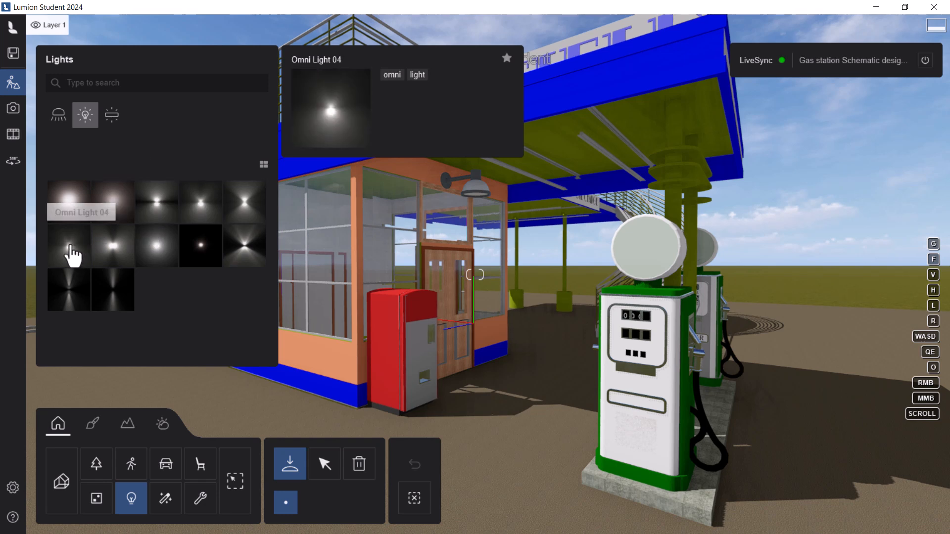
{"action": "left_click", "coordinate": [70, 246]}
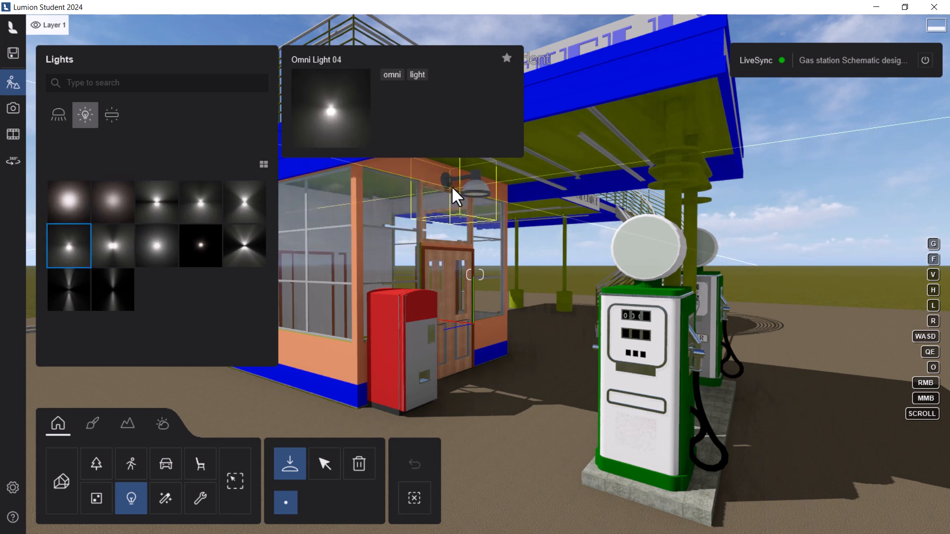
{"action": "left_click", "coordinate": [474, 189]}
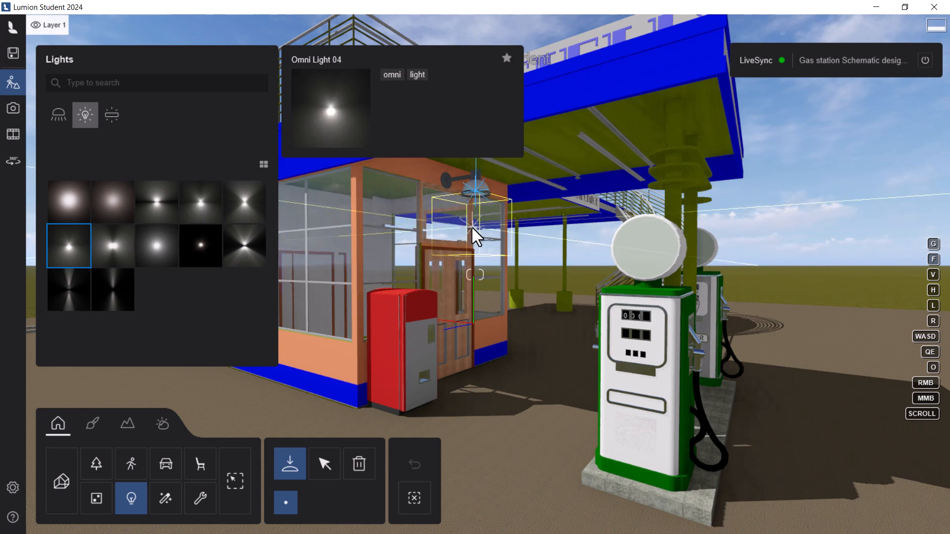
Step: Select the placed omni light and shift it along the Z axis at the wall lamp
{"action": "key", "text": "w"}
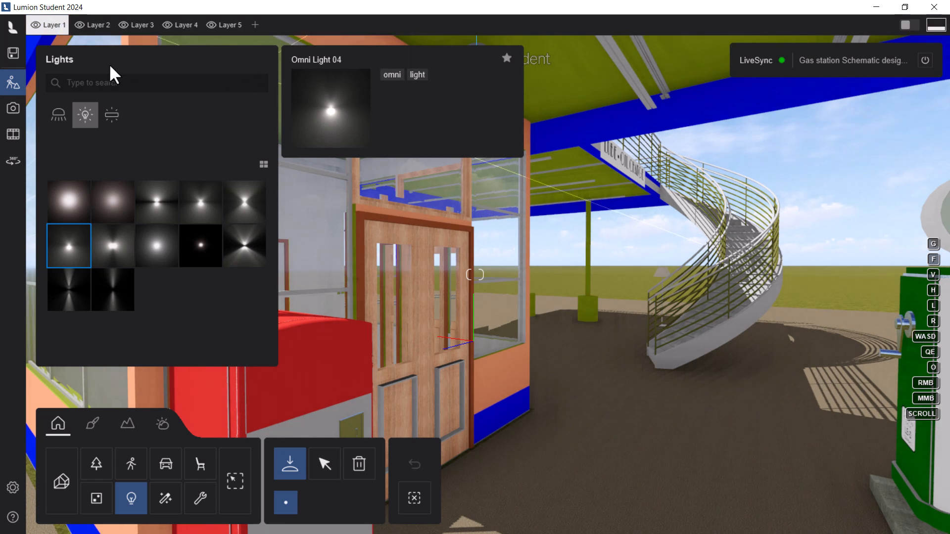
{"action": "left_click", "coordinate": [325, 464]}
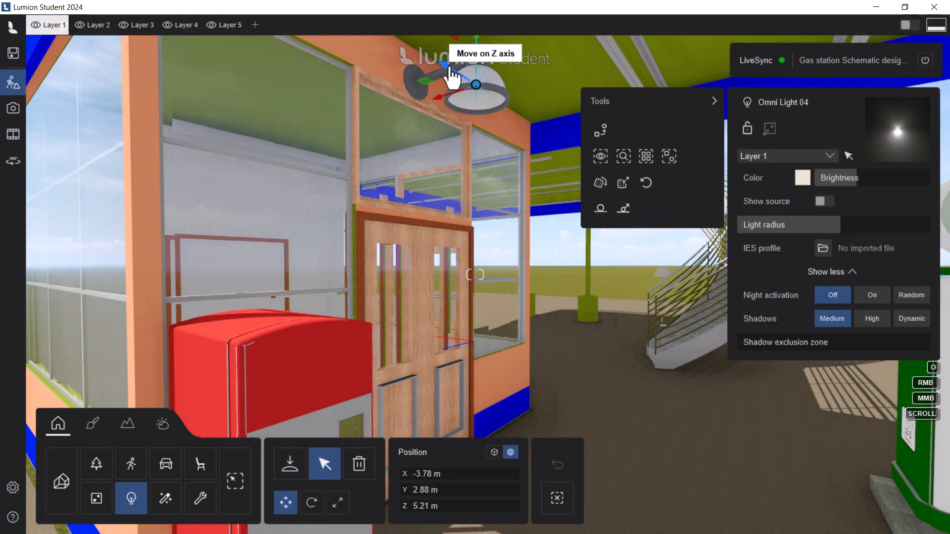
{"action": "left_click_drag", "start_coordinate": [451, 74], "coordinate": [441, 111]}
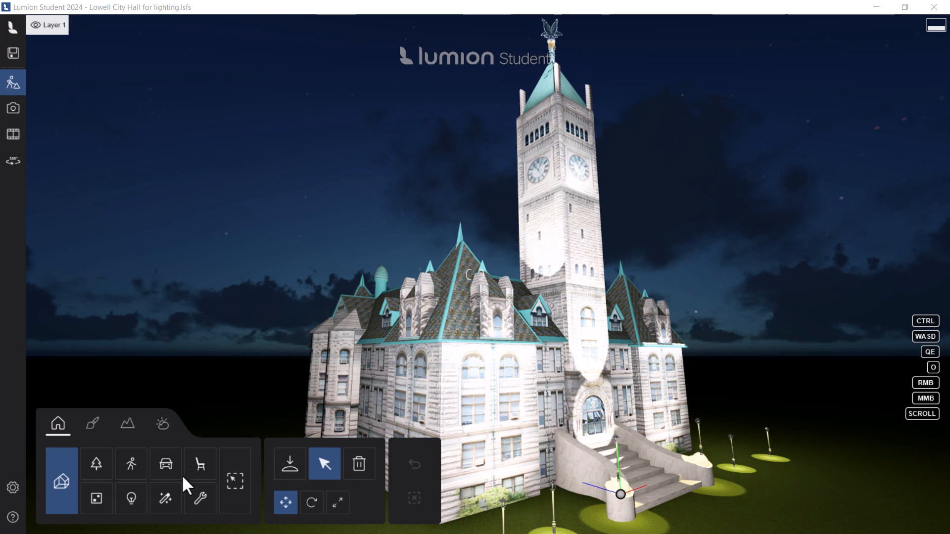
Step: Show the light objects in the Lowell City Hall scene and select the line light on the clock tower
{"action": "left_click", "coordinate": [131, 498]}
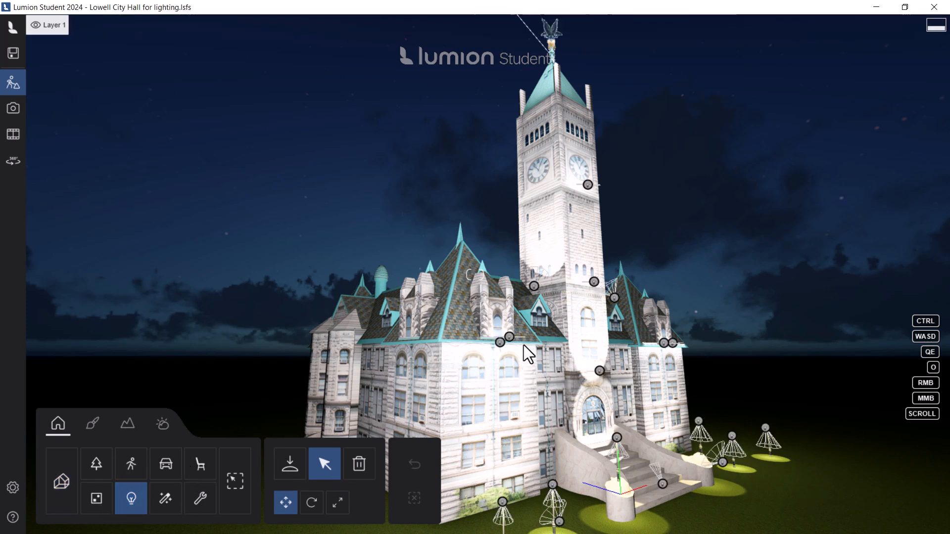
{"action": "left_click", "coordinate": [502, 343]}
{"action": "left_click_drag", "start_coordinate": [496, 358], "coordinate": [592, 293]}
{"action": "mouse_move", "coordinate": [181, 24]}
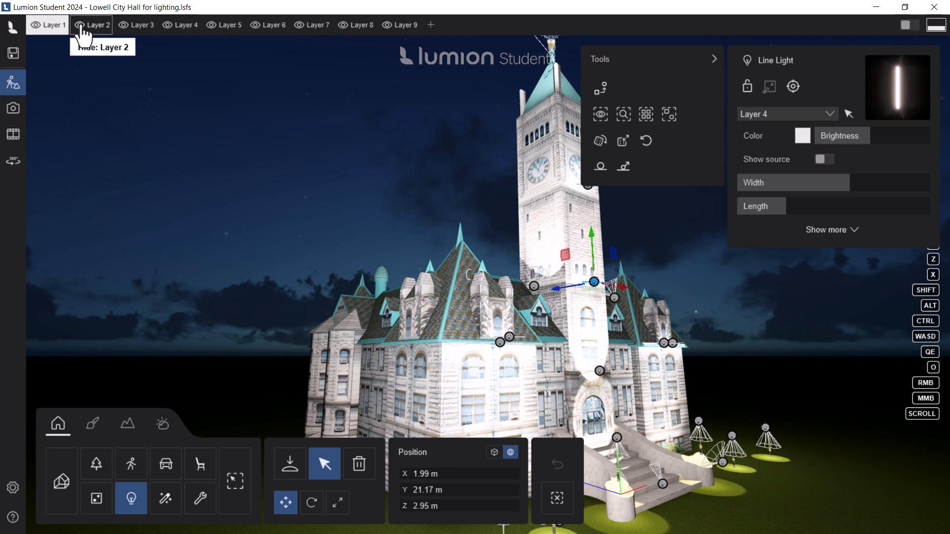
Step: Hide Layers 9, 8, 7, 6, 5, 4 and 3 one after another to isolate the Layer 2 lights
{"action": "left_click", "coordinate": [388, 26]}
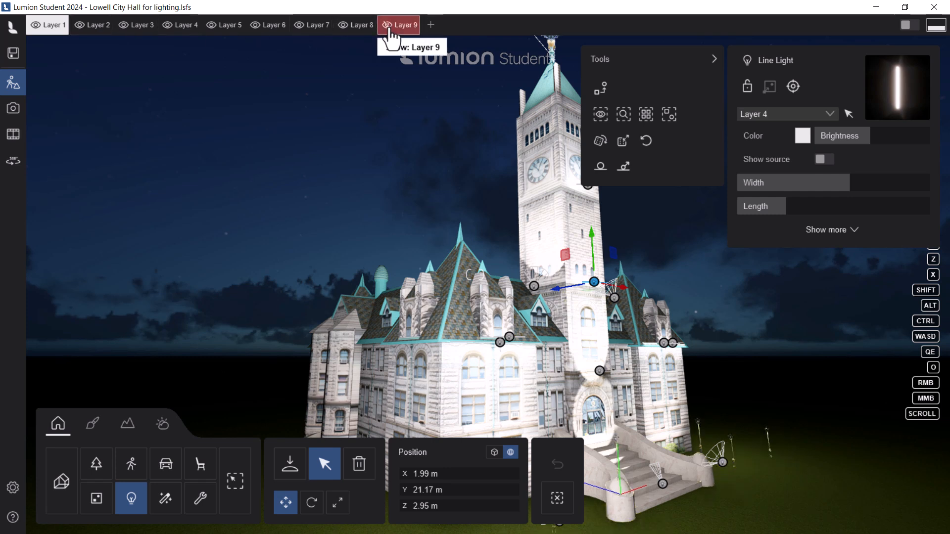
{"action": "left_click", "coordinate": [347, 30]}
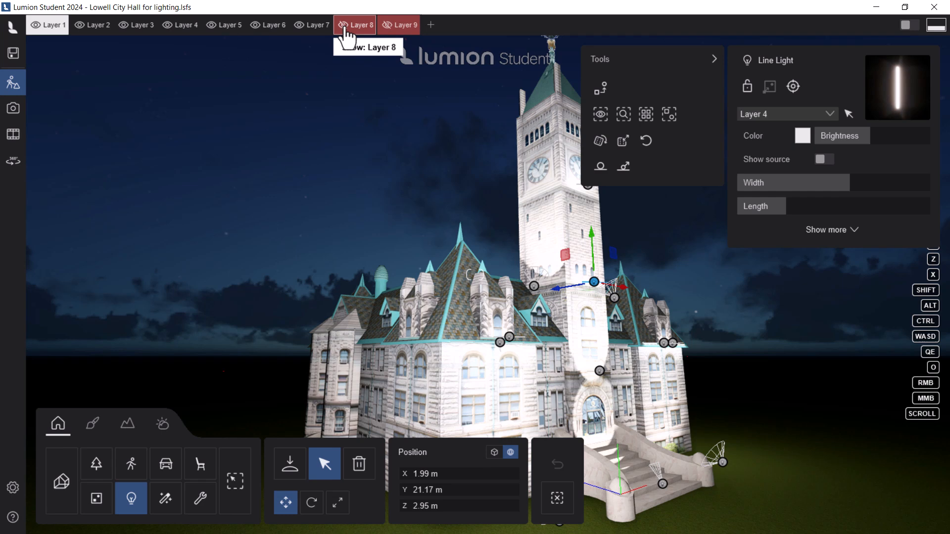
{"action": "left_click", "coordinate": [300, 30]}
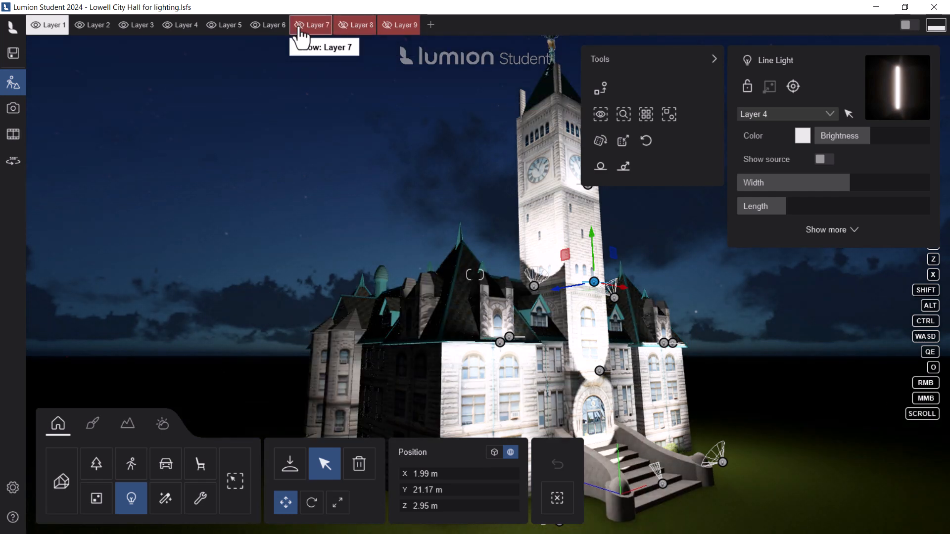
{"action": "left_click", "coordinate": [253, 28]}
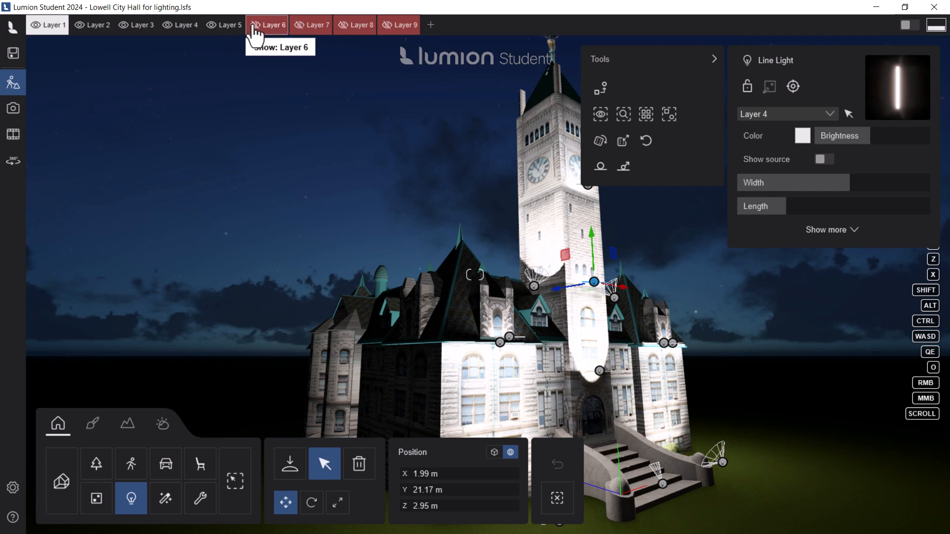
{"action": "left_click", "coordinate": [213, 27]}
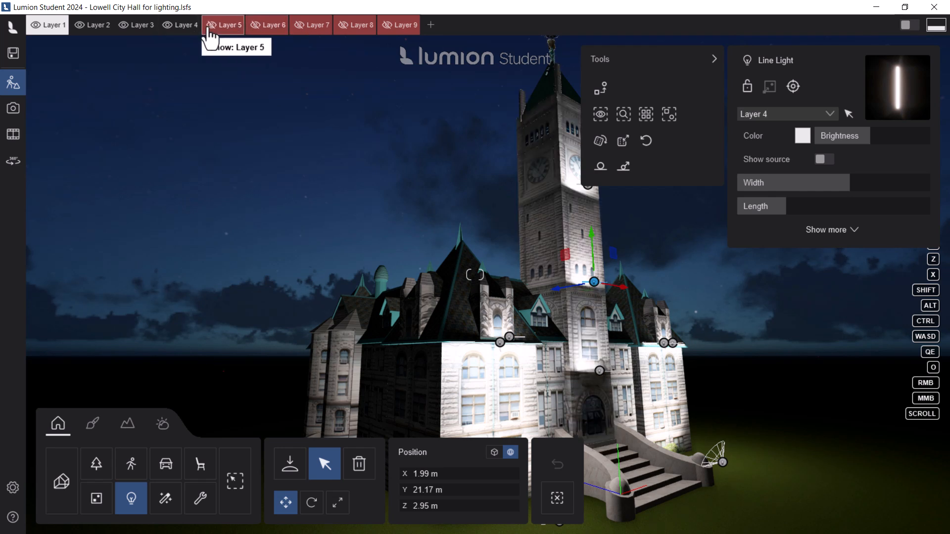
{"action": "left_click", "coordinate": [168, 30]}
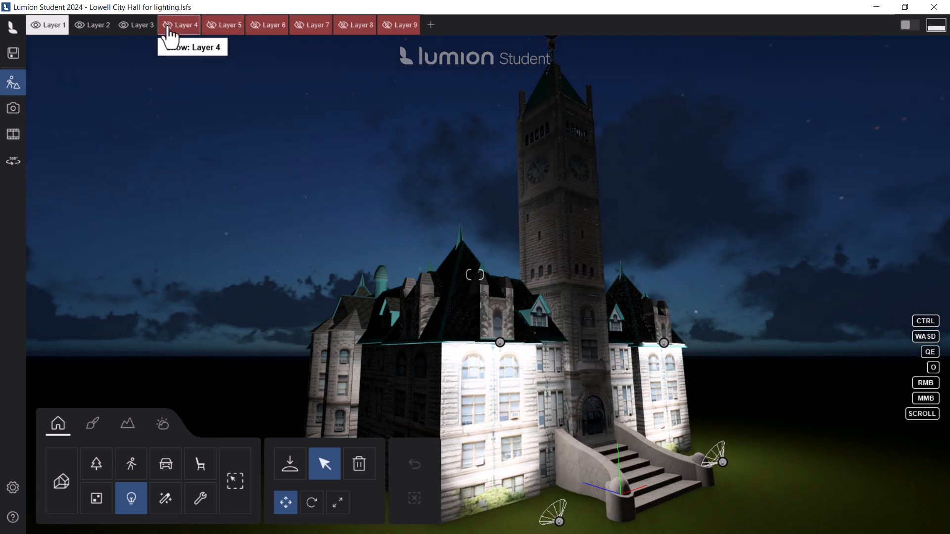
{"action": "left_click", "coordinate": [124, 27]}
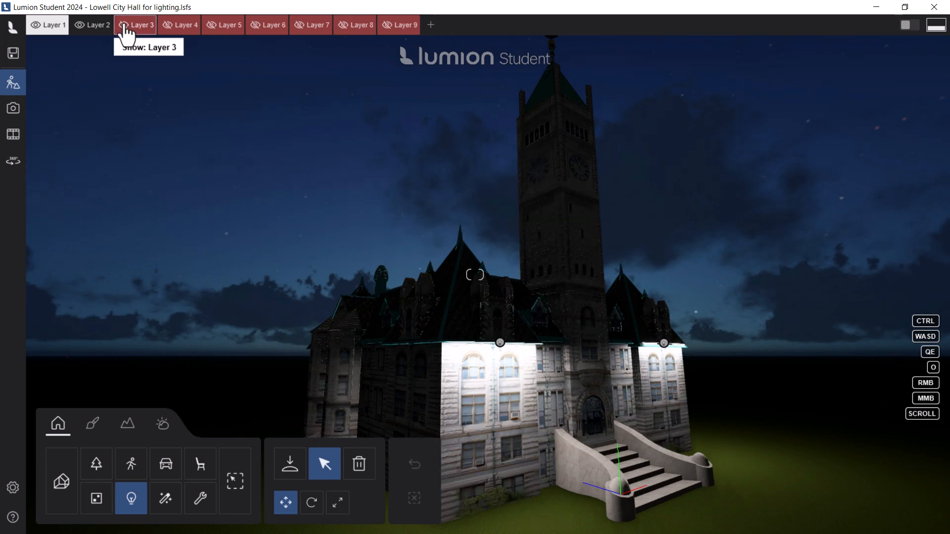
Step: Select the line light along the front facade's eave and review its Layer 2 assignment and night activation options
{"action": "left_click", "coordinate": [500, 343]}
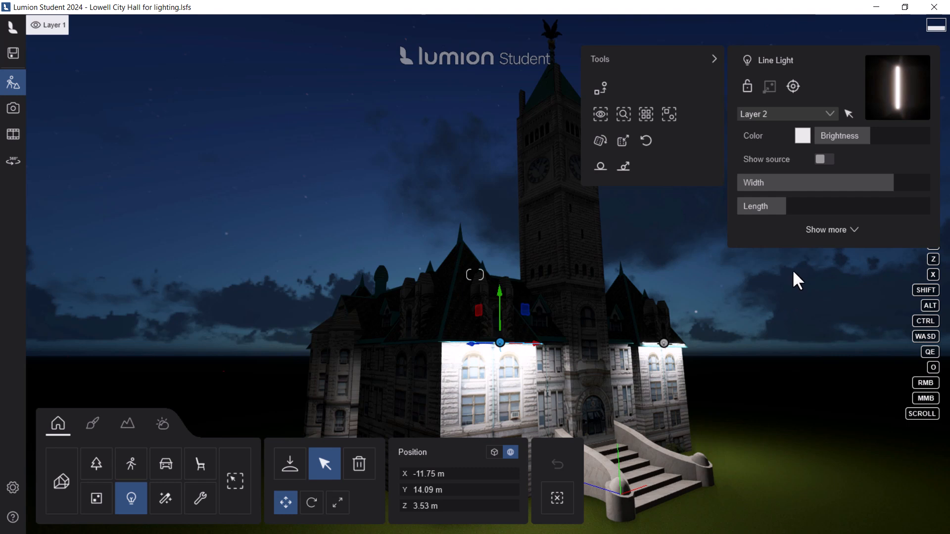
{"action": "left_click", "coordinate": [832, 230]}
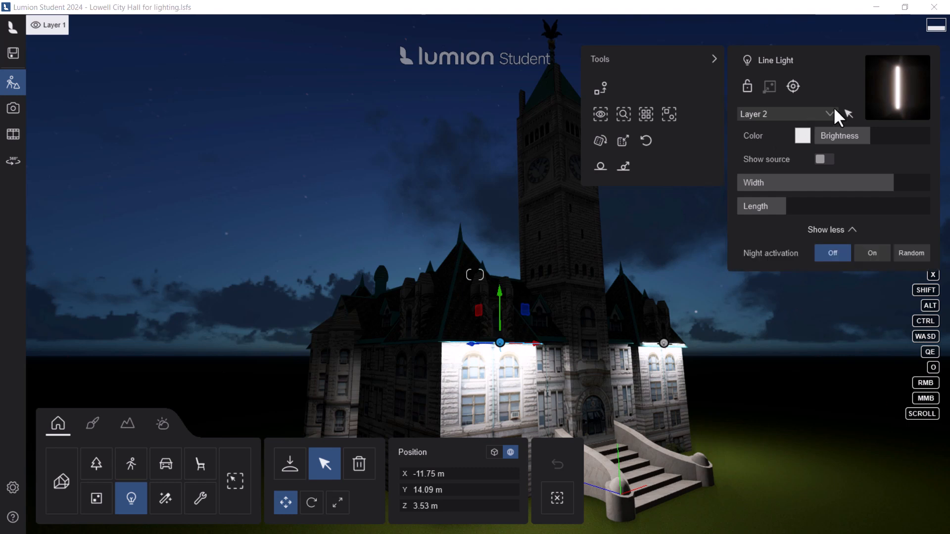
{"action": "left_click", "coordinate": [765, 117]}
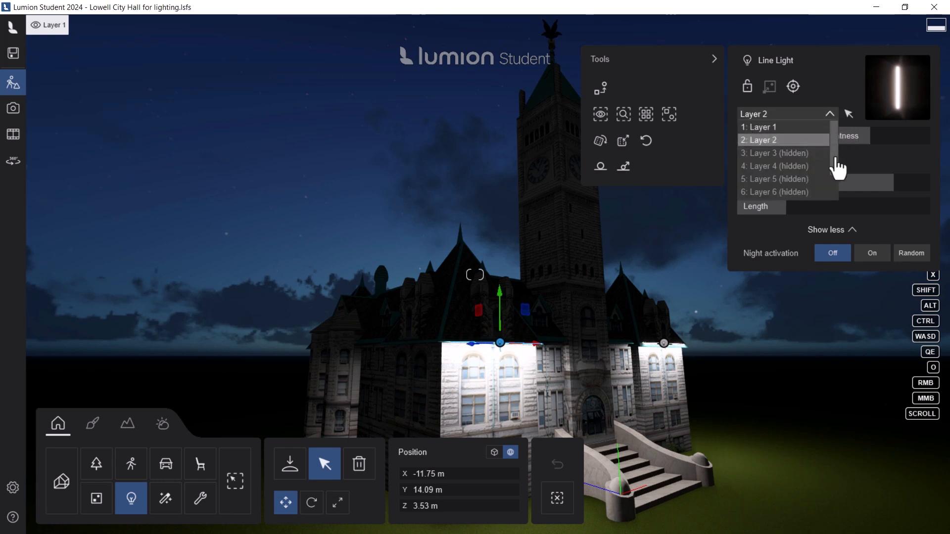
{"action": "mouse_move", "coordinate": [835, 159]}
{"action": "left_mouse_down"}
{"action": "mouse_move", "coordinate": [841, 185]}
{"action": "mouse_move", "coordinate": [834, 142]}
{"action": "left_mouse_up"}
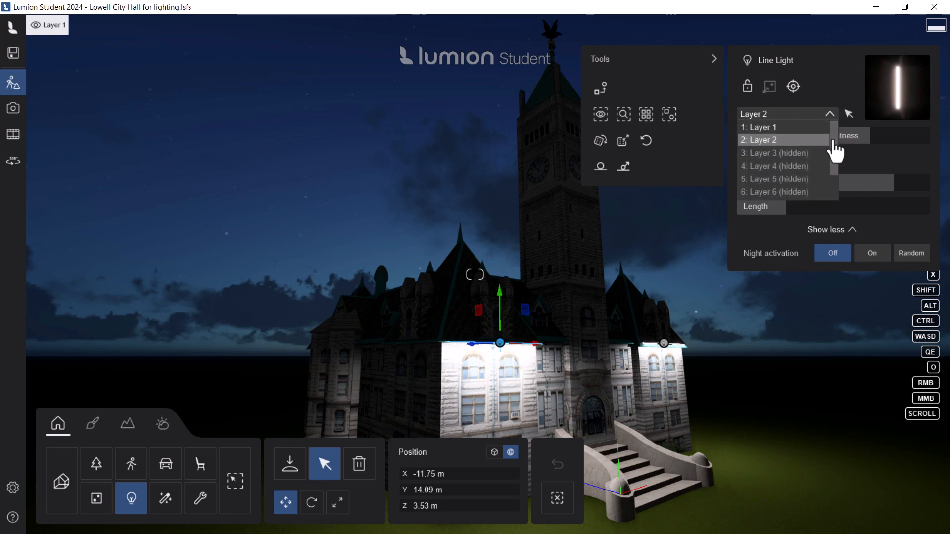
{"action": "left_click", "coordinate": [798, 141]}
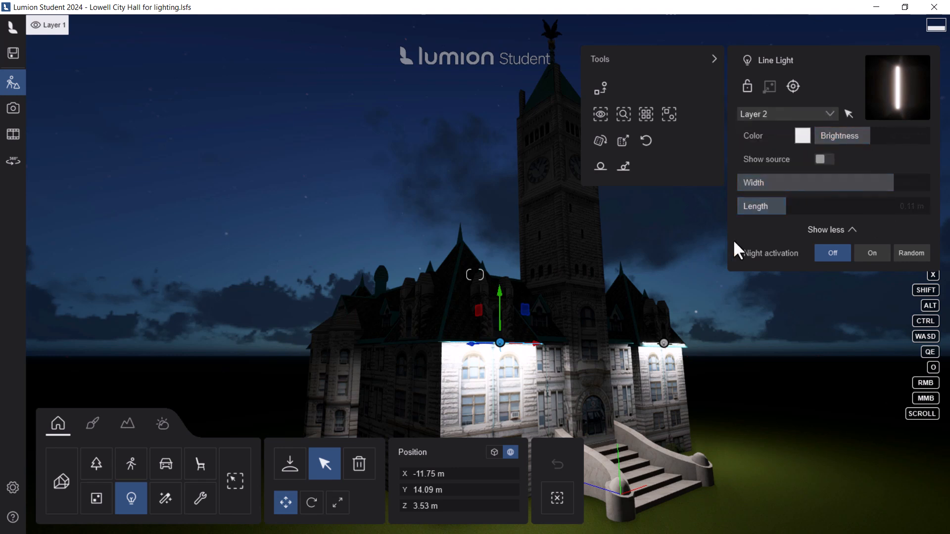
{"action": "left_click", "coordinate": [871, 255]}
Step: Make Layer 2 active, view its layer editing options without renaming it, and activate the hidden Layer 3
{"action": "left_click", "coordinate": [93, 28]}
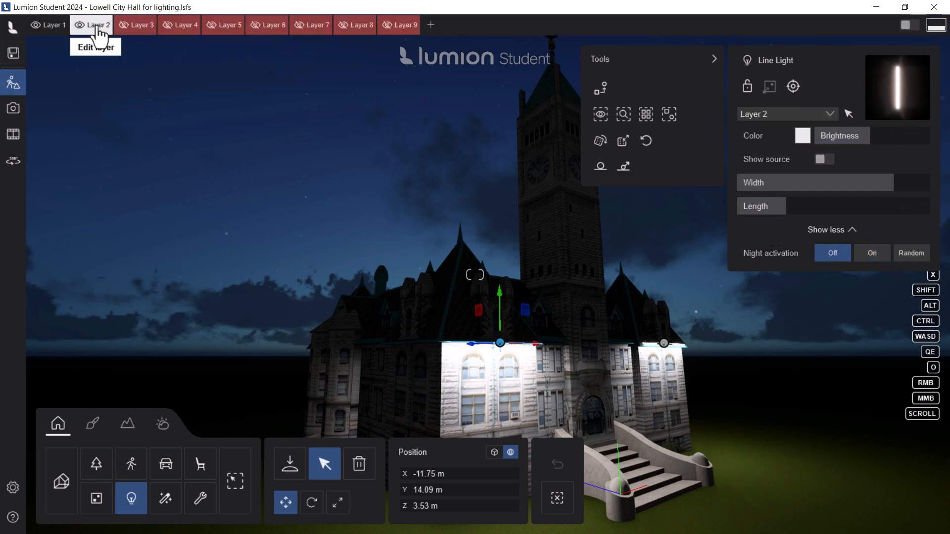
{"action": "left_click", "coordinate": [92, 28]}
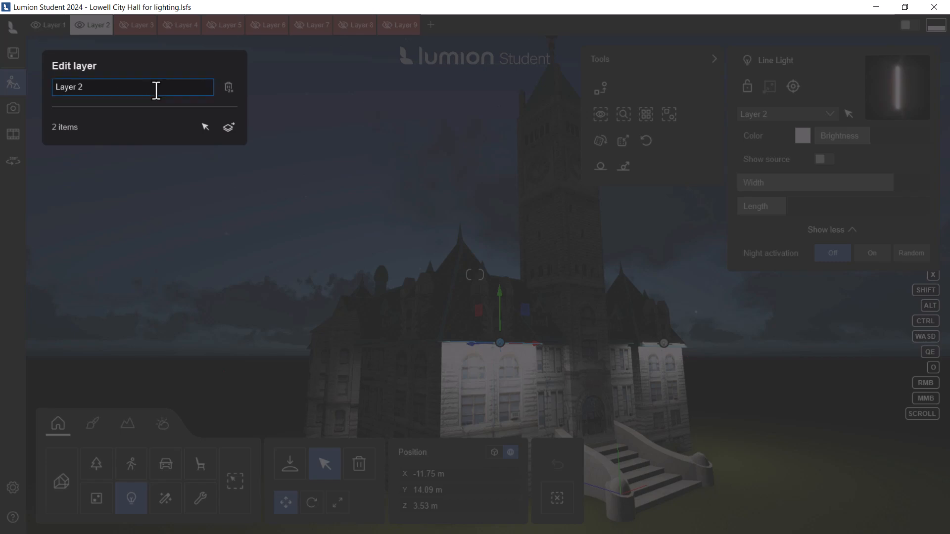
{"action": "key", "text": "Escape"}
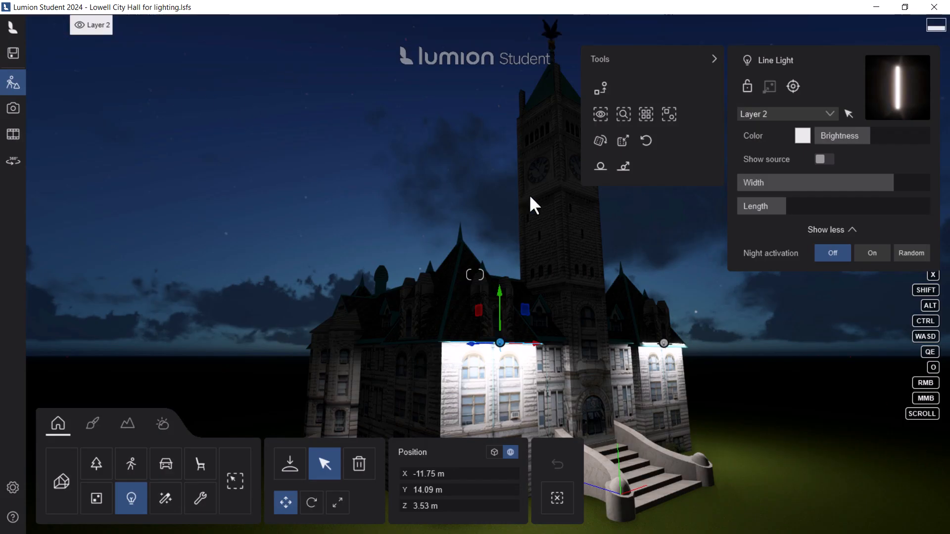
{"action": "mouse_move", "coordinate": [87, 26]}
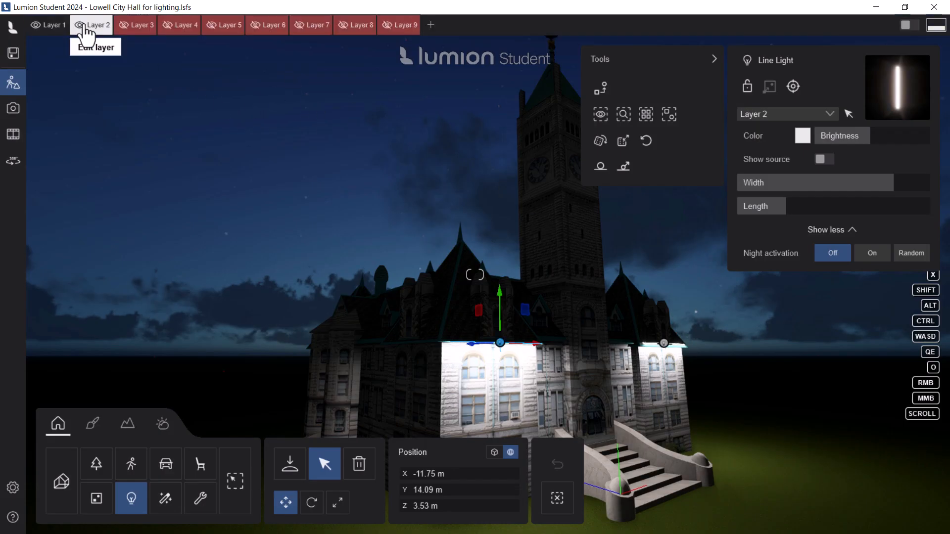
{"action": "left_click", "coordinate": [139, 26]}
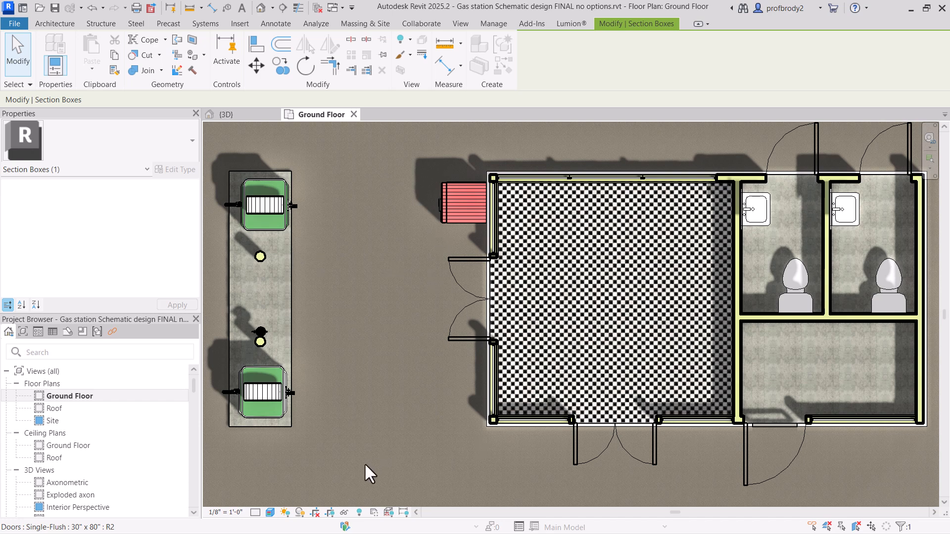
Step: Switch to Revit, review the Ground Floor plan's visual style options, and view the building up close in the {3D} view
{"action": "left_click", "coordinate": [275, 512]}
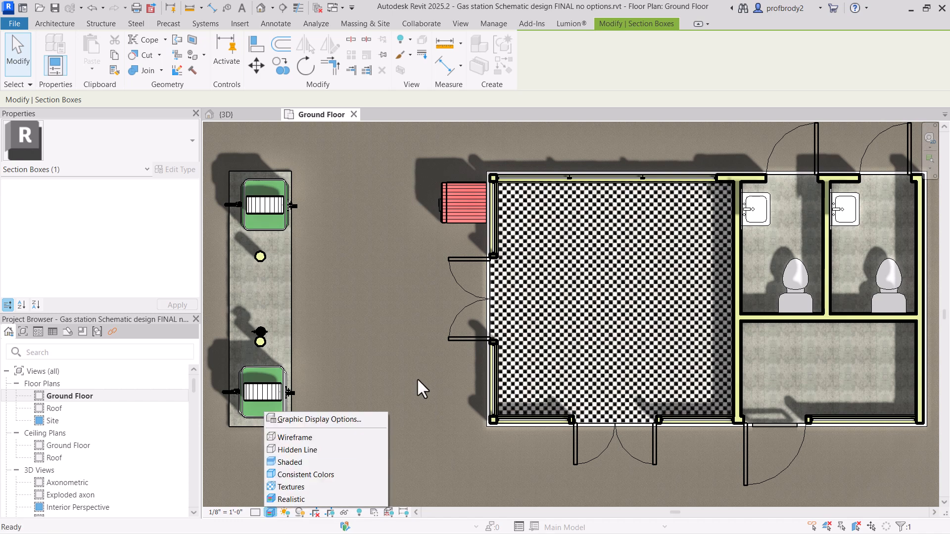
{"action": "left_click", "coordinate": [436, 291]}
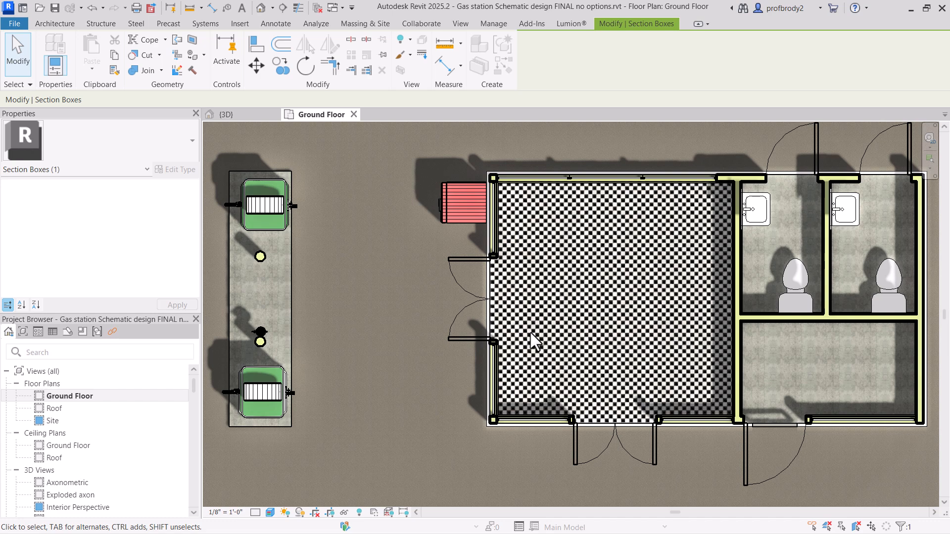
{"action": "left_click", "coordinate": [245, 114]}
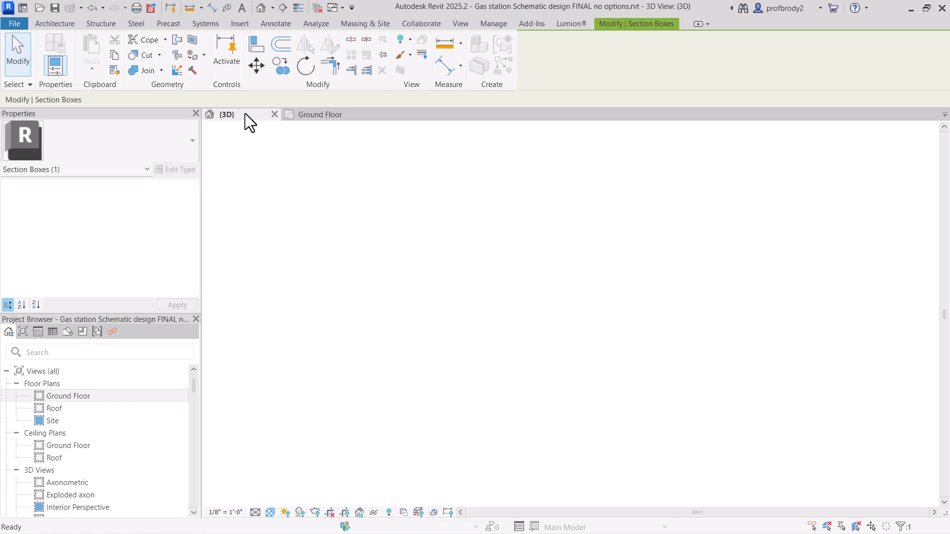
{"action": "scroll", "coordinate": [517, 349], "scroll_direction": "down", "scroll_amount": 1}
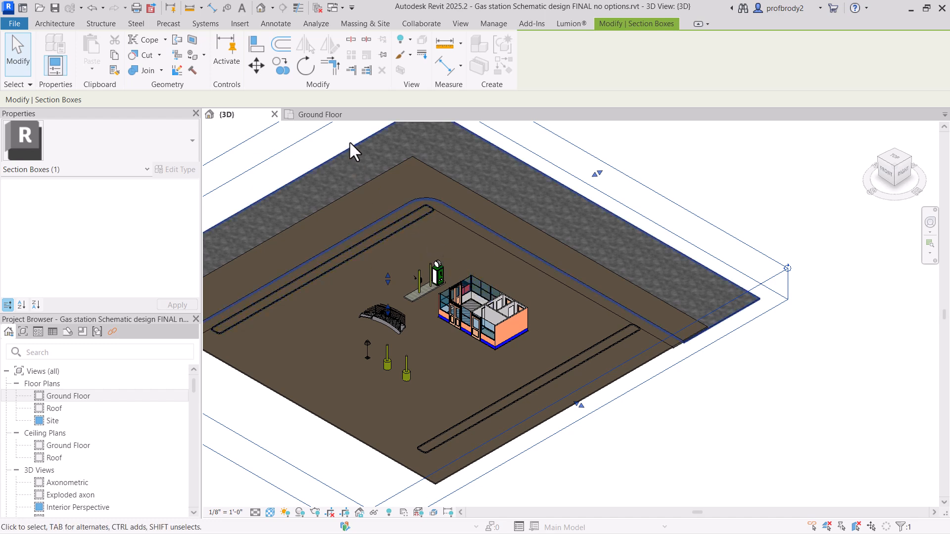
{"action": "left_click", "coordinate": [341, 115]}
{"action": "left_click", "coordinate": [246, 116]}
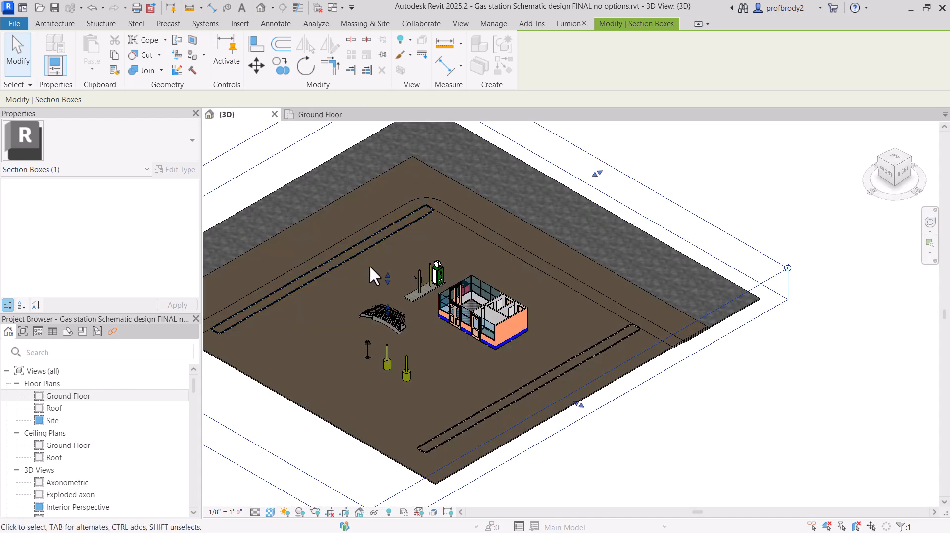
{"action": "scroll", "coordinate": [470, 302], "scroll_direction": "up", "scroll_amount": 5}
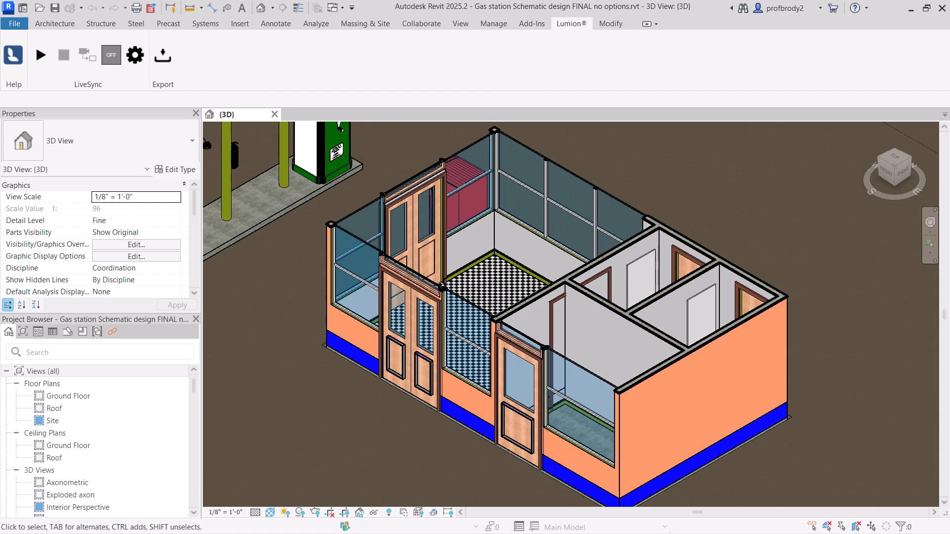
Step: Check the {3D} view's visual style options and set its detail level to Coarse
{"action": "left_click", "coordinate": [268, 513]}
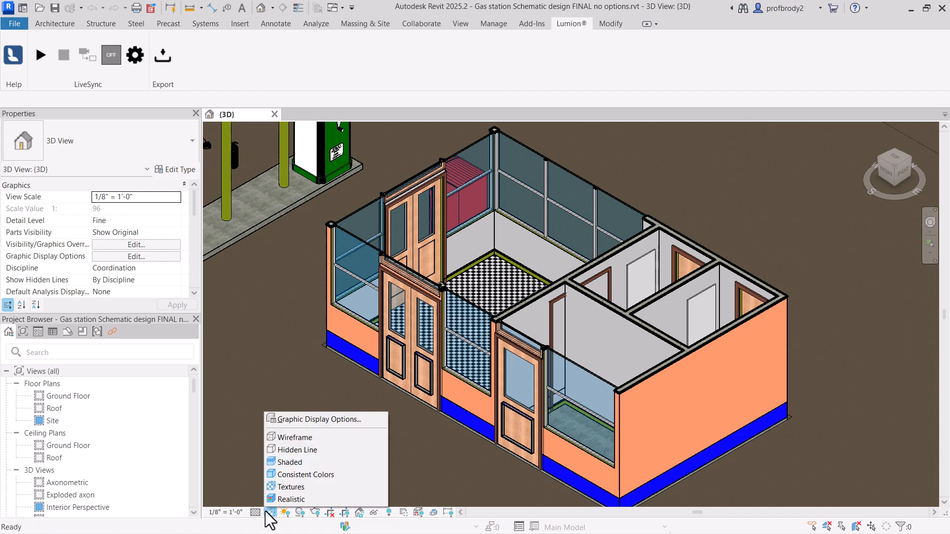
{"action": "left_click", "coordinate": [255, 513]}
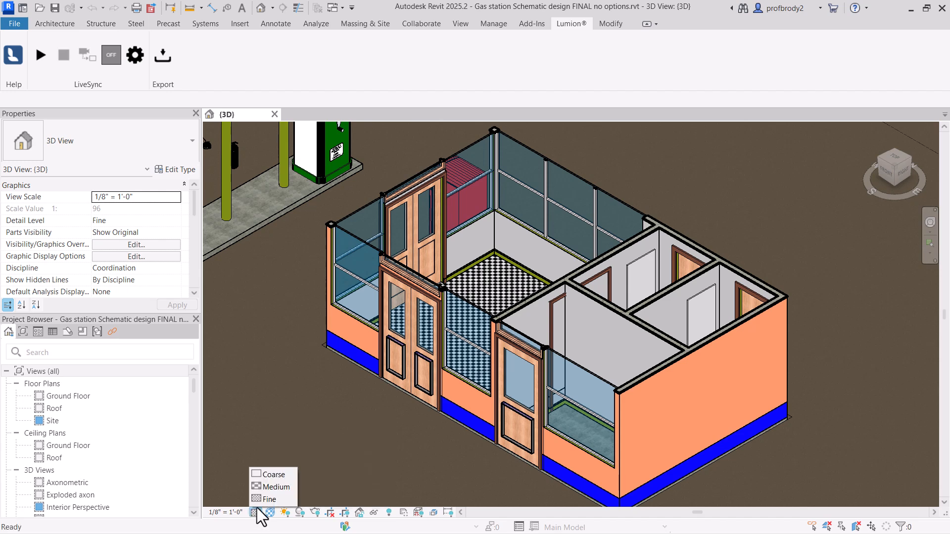
{"action": "left_click", "coordinate": [259, 477]}
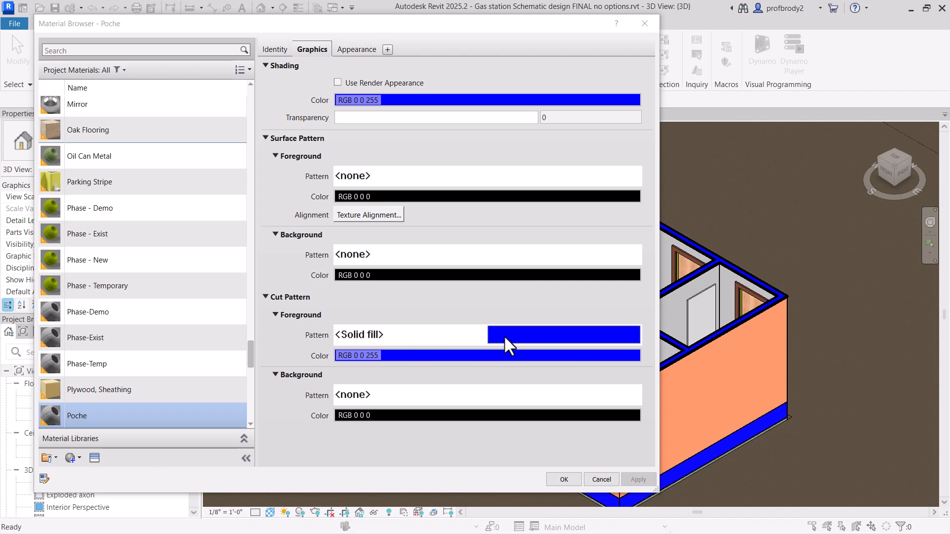
Step: Set the Poche material's cut pattern foreground color to black (RGB 0 0 0)
{"action": "left_click", "coordinate": [485, 355]}
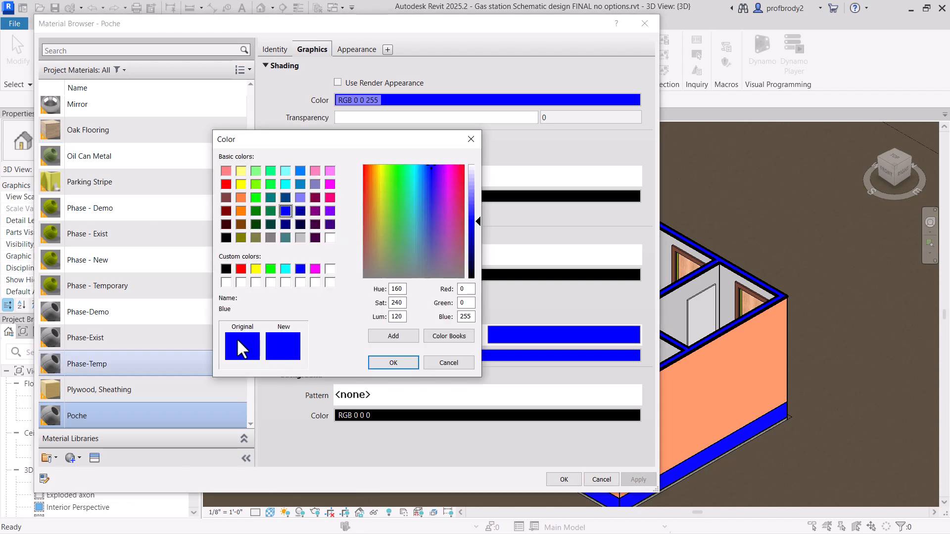
{"action": "left_click", "coordinate": [226, 268]}
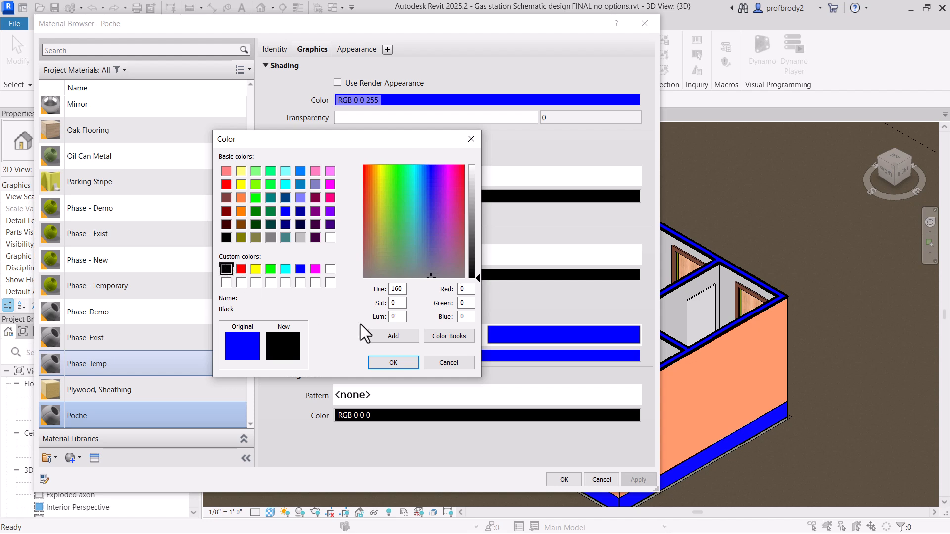
{"action": "left_click", "coordinate": [394, 362]}
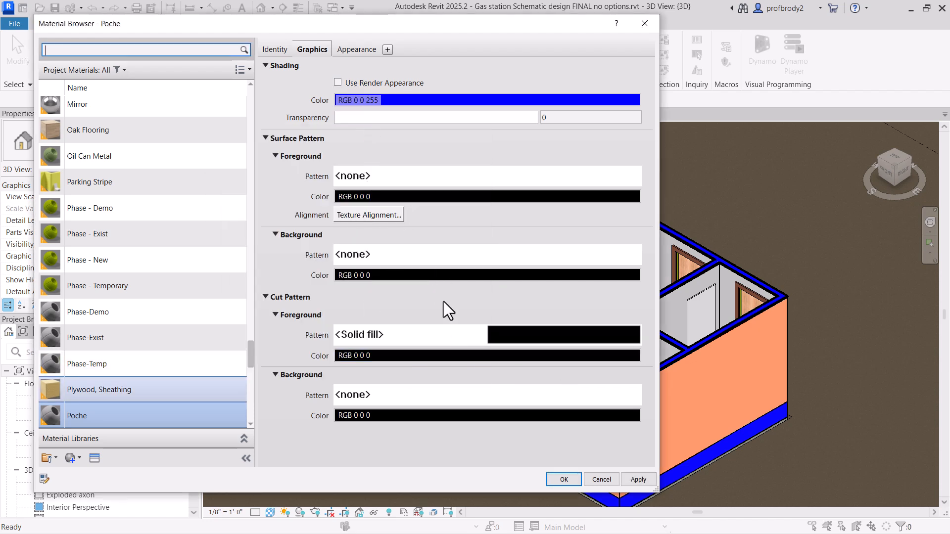
Step: Base the Poche material's shading on its render appearance, recolored black (RGB 0 0 0), and open the Ground Floor plan
{"action": "left_click", "coordinate": [337, 82]}
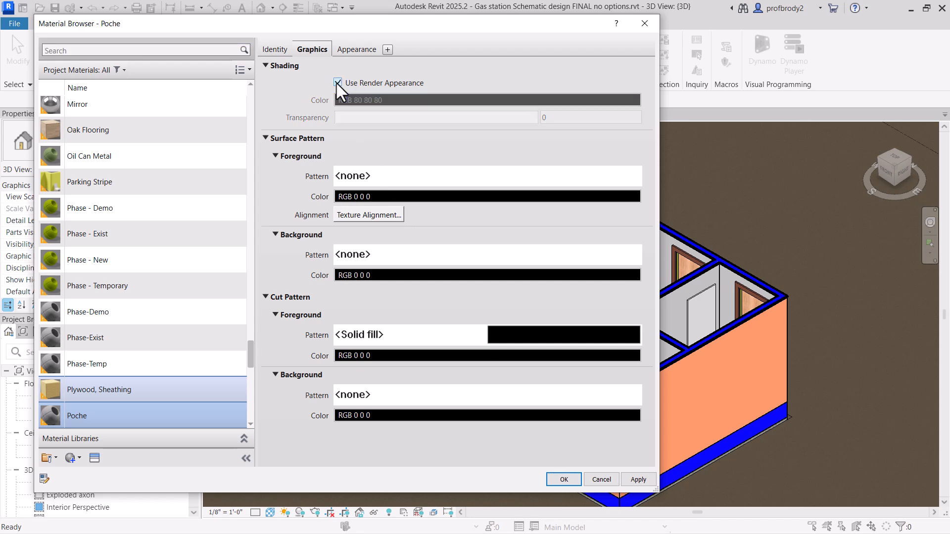
{"action": "left_click", "coordinate": [367, 52]}
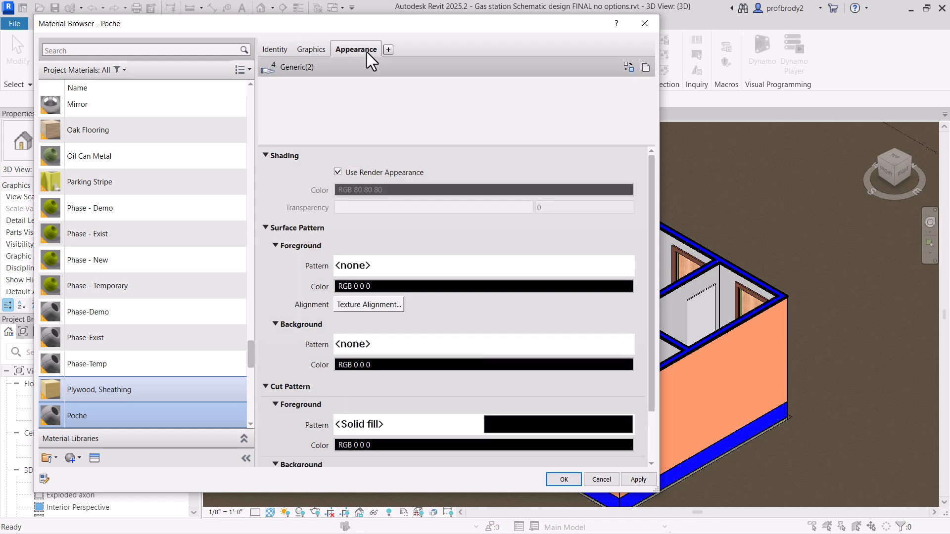
{"action": "left_click", "coordinate": [402, 189]}
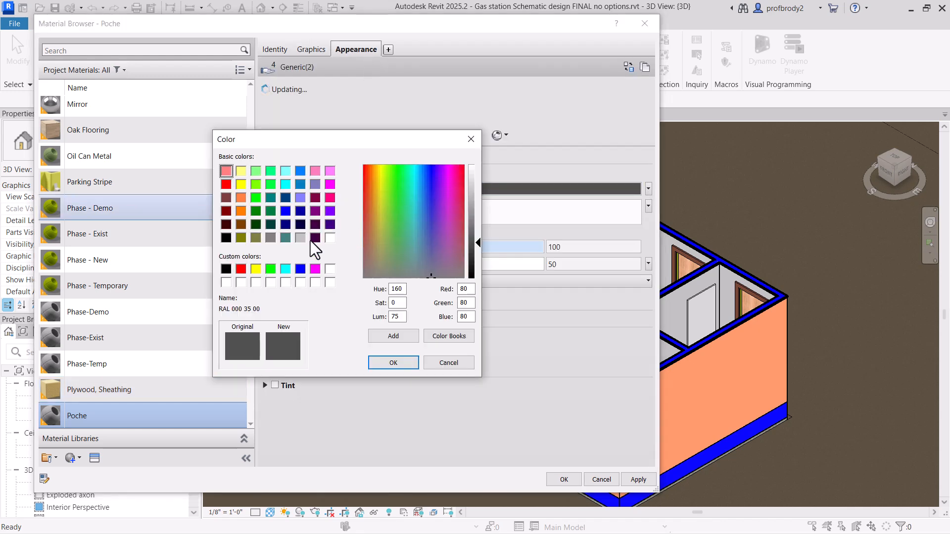
{"action": "left_click", "coordinate": [225, 269]}
{"action": "left_click", "coordinate": [392, 363]}
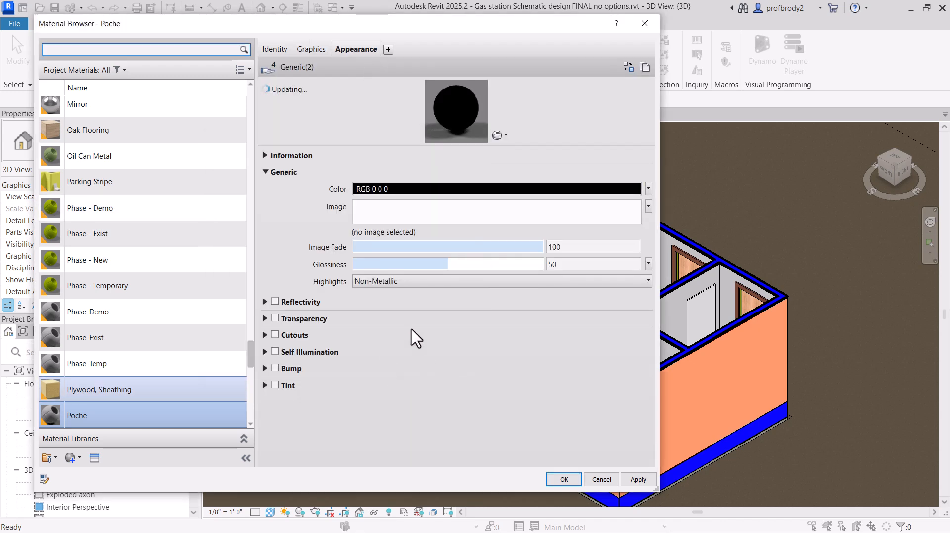
{"action": "left_click", "coordinate": [637, 479]}
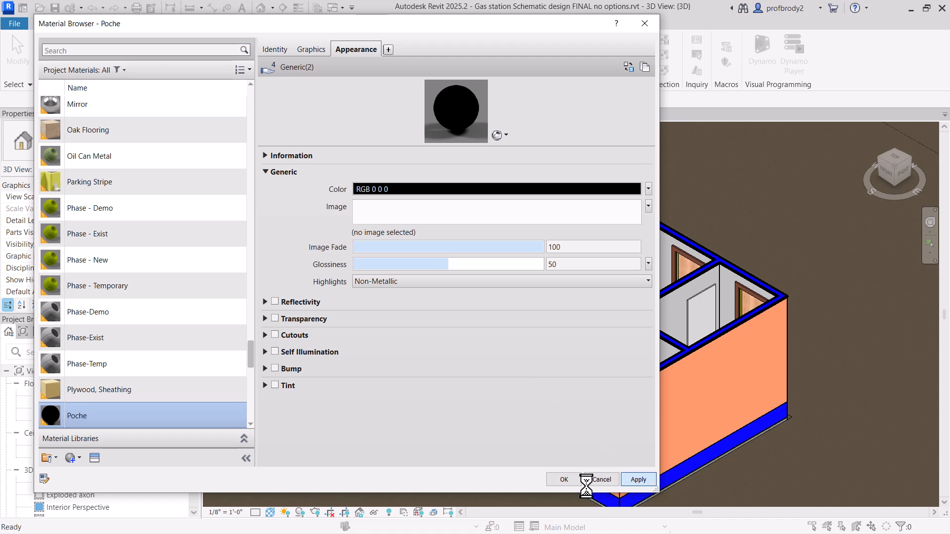
{"action": "left_click", "coordinate": [562, 479]}
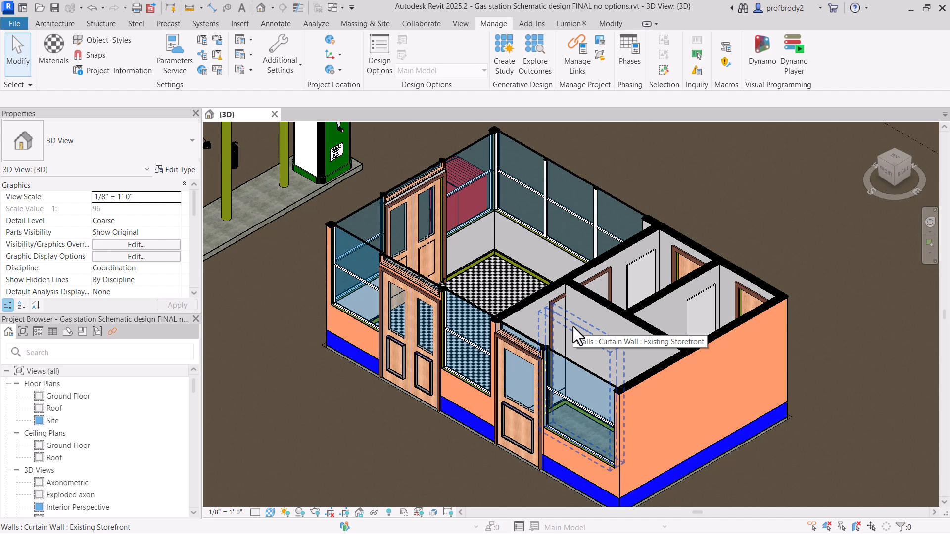
{"action": "double_click", "coordinate": [69, 397]}
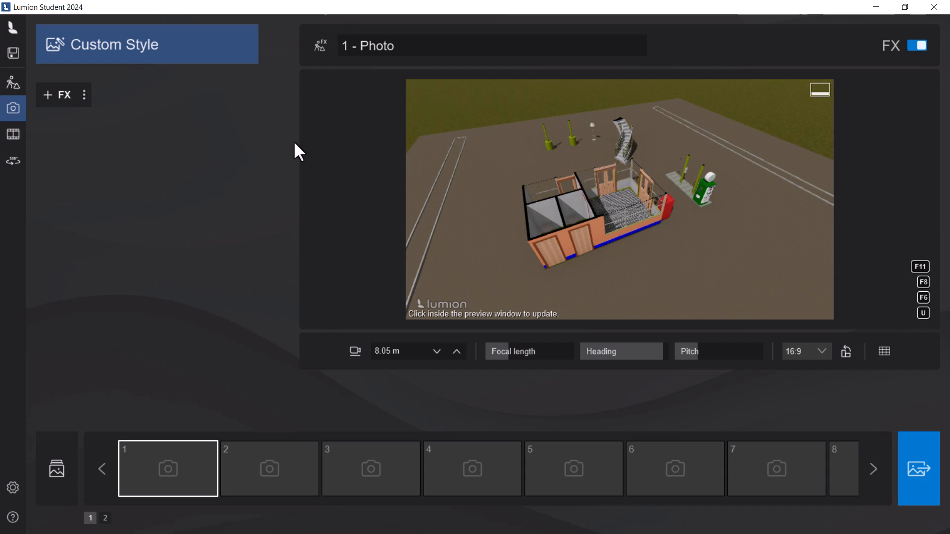
Step: Switch to Lumion and add an enabled Orthographic view effect to photo 1
{"action": "left_click", "coordinate": [63, 95]}
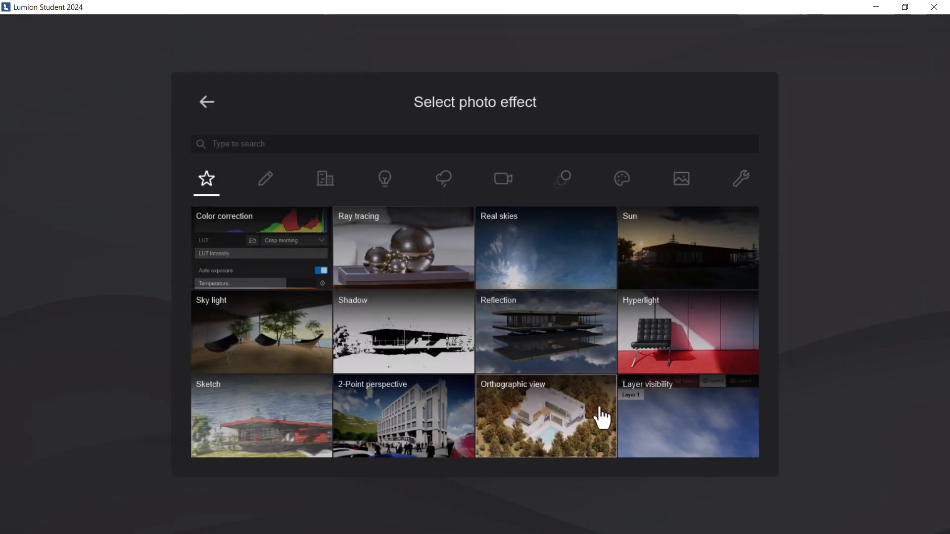
{"action": "left_click", "coordinate": [554, 423]}
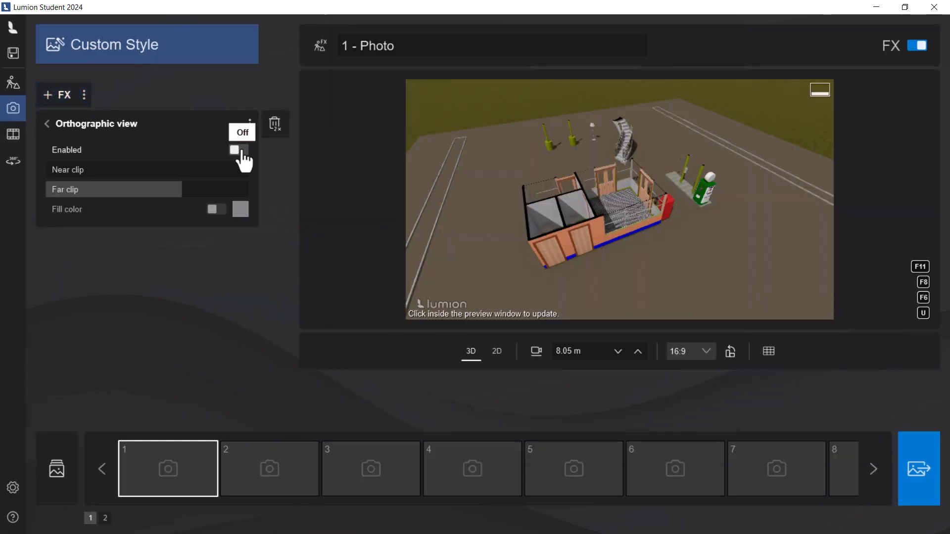
{"action": "left_click", "coordinate": [239, 150]}
Step: Set the orthographic photo's pitch to 90°, square its heading with the walls, and frame the building tightly as a plan
{"action": "left_click_drag", "start_coordinate": [645, 356], "coordinate": [731, 352]}
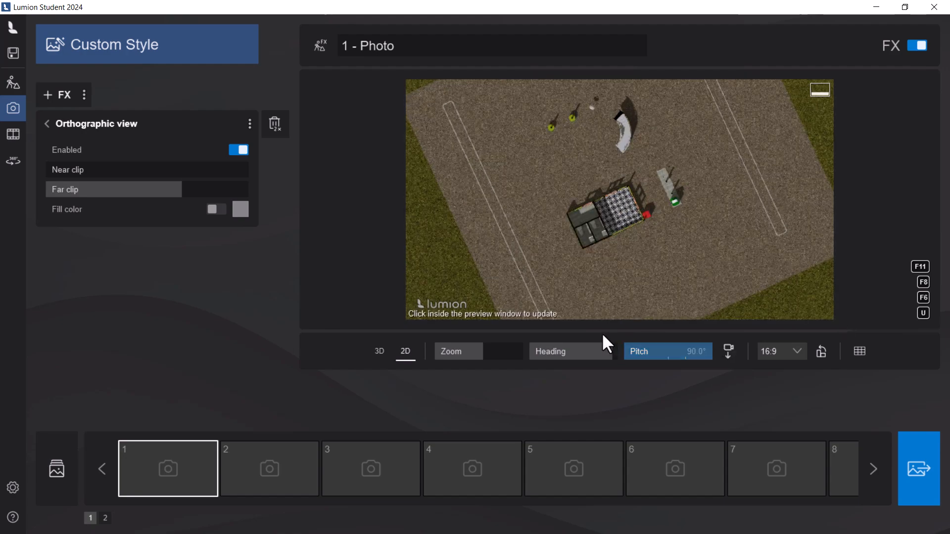
{"action": "left_click_drag", "start_coordinate": [605, 350], "coordinate": [613, 329]}
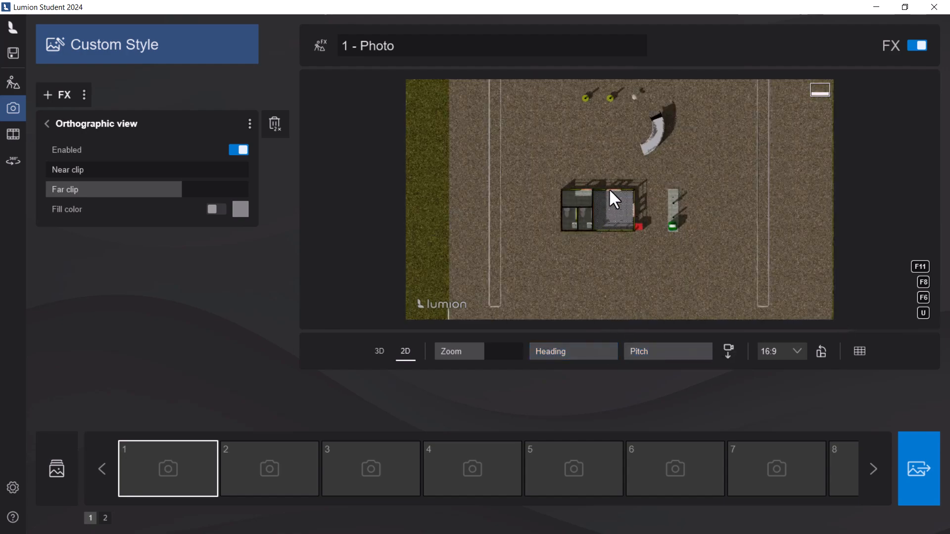
{"action": "scroll", "coordinate": [610, 211], "scroll_direction": "up", "scroll_amount": 5}
{"action": "scroll", "coordinate": [531, 244], "scroll_direction": "up", "scroll_amount": 4}
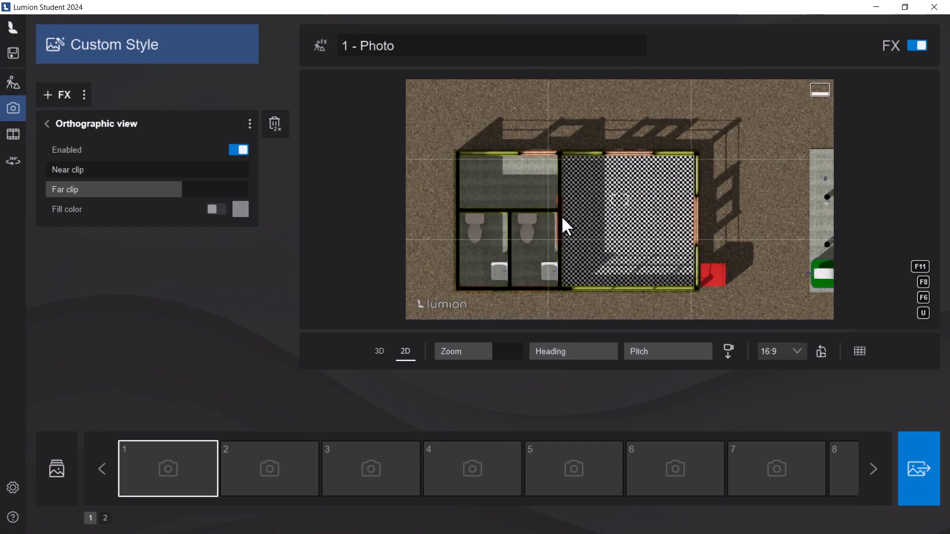
{"action": "scroll", "coordinate": [560, 201], "scroll_direction": "up", "scroll_amount": 1}
{"action": "middle_click_drag", "start_coordinate": [560, 201], "coordinate": [585, 197]}
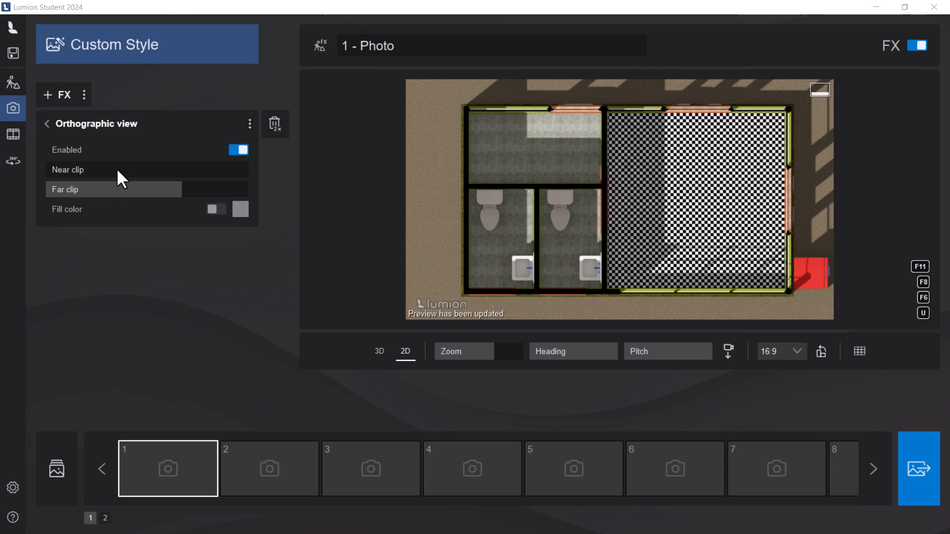
Step: Raise the Orthographic view effect's near clip slightly above its minimum and return to the photo's effects list
{"action": "left_click", "coordinate": [55, 168]}
{"action": "left_click_drag", "start_coordinate": [50, 169], "coordinate": [75, 184]}
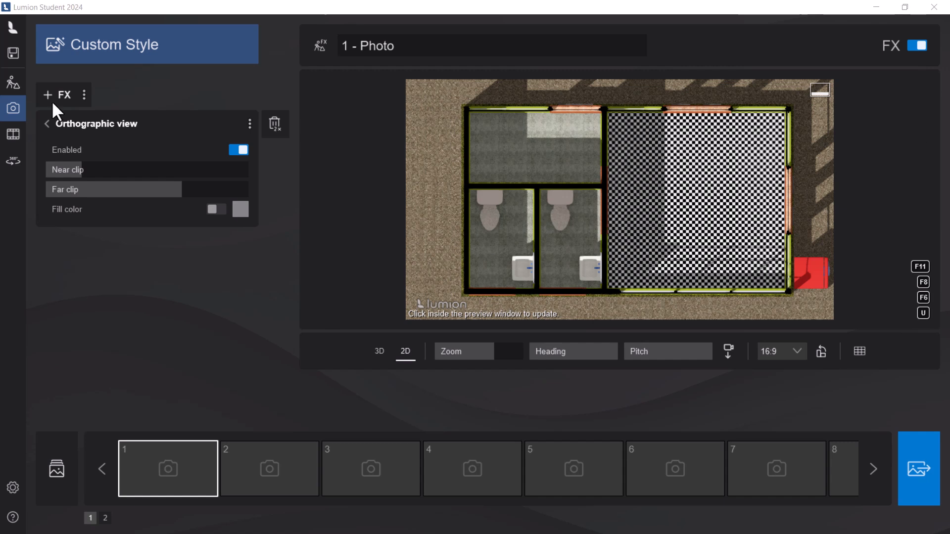
{"action": "left_click", "coordinate": [47, 124]}
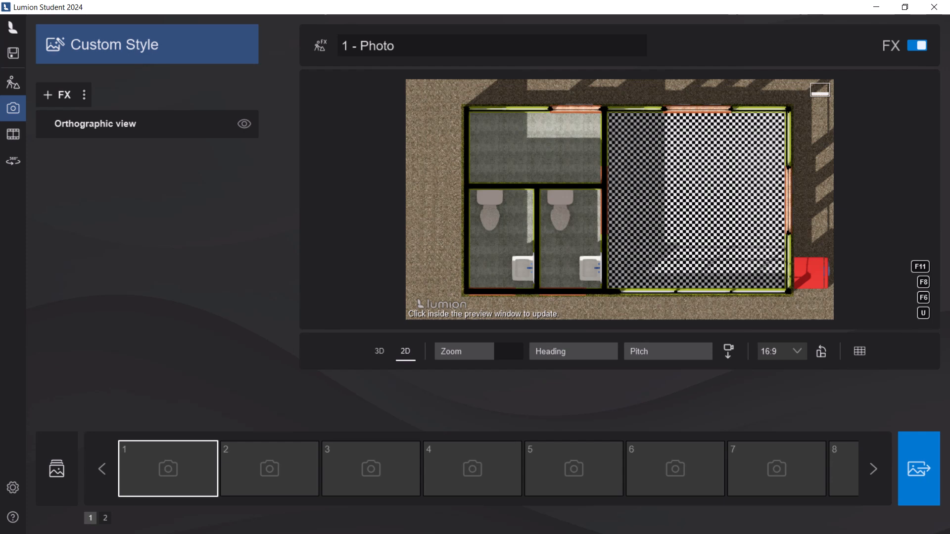
Step: Add an Outlines effect with 200% outline density, overdraw just under 100%, and transparency and color variation near mid-range
{"action": "left_click", "coordinate": [61, 95]}
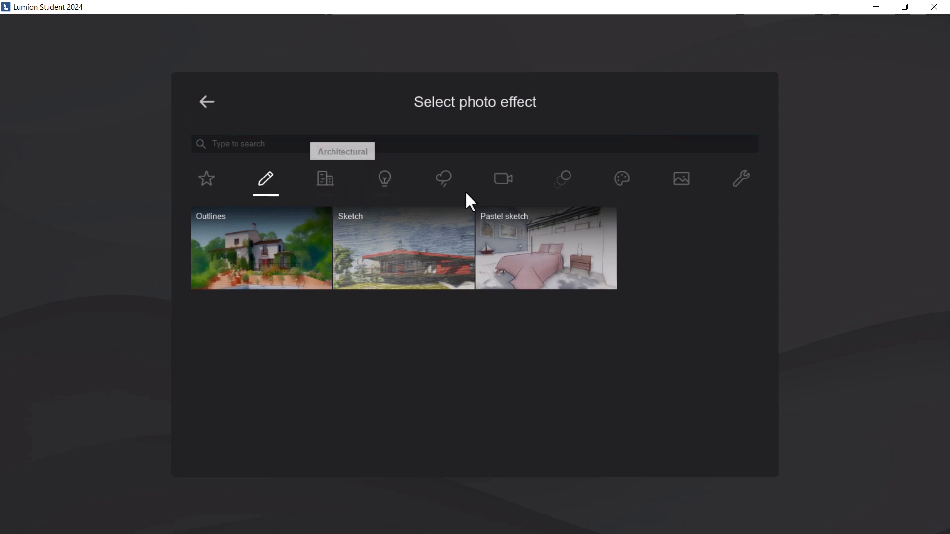
{"action": "left_click", "coordinate": [249, 265]}
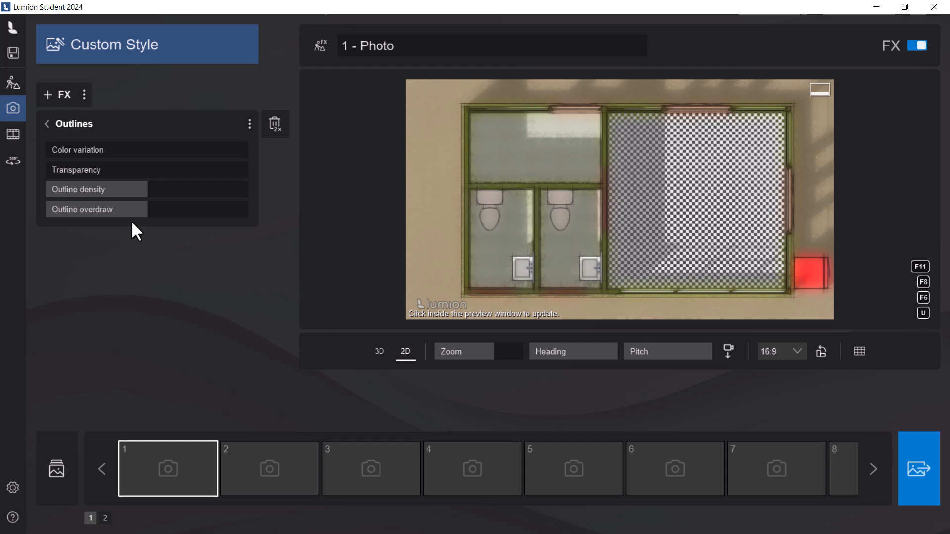
{"action": "left_click_drag", "start_coordinate": [148, 194], "coordinate": [251, 198]}
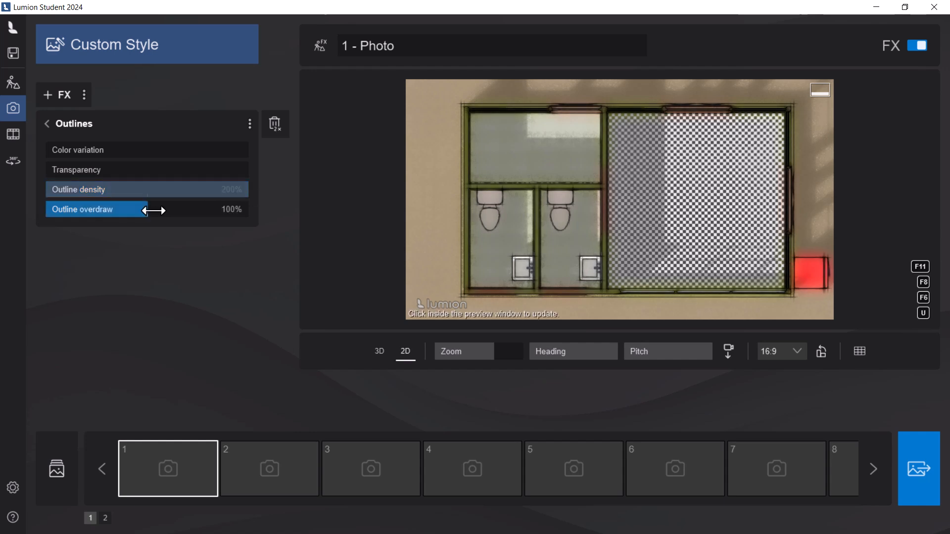
{"action": "mouse_move", "coordinate": [153, 210]}
{"action": "left_mouse_down"}
{"action": "mouse_move", "coordinate": [194, 214]}
{"action": "mouse_move", "coordinate": [119, 212]}
{"action": "mouse_move", "coordinate": [198, 213]}
{"action": "mouse_move", "coordinate": [140, 213]}
{"action": "left_mouse_up"}
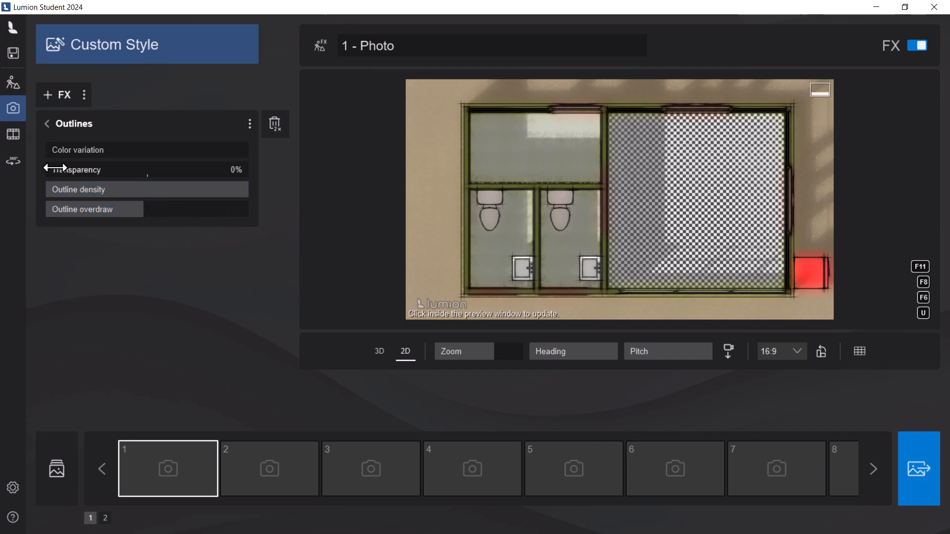
{"action": "left_click_drag", "start_coordinate": [47, 172], "coordinate": [137, 170]}
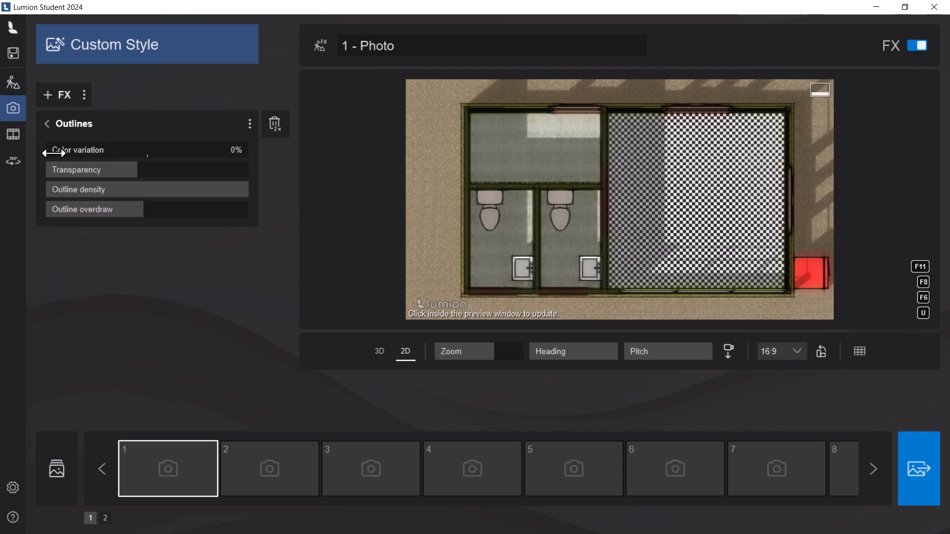
{"action": "left_click_drag", "start_coordinate": [53, 153], "coordinate": [162, 167]}
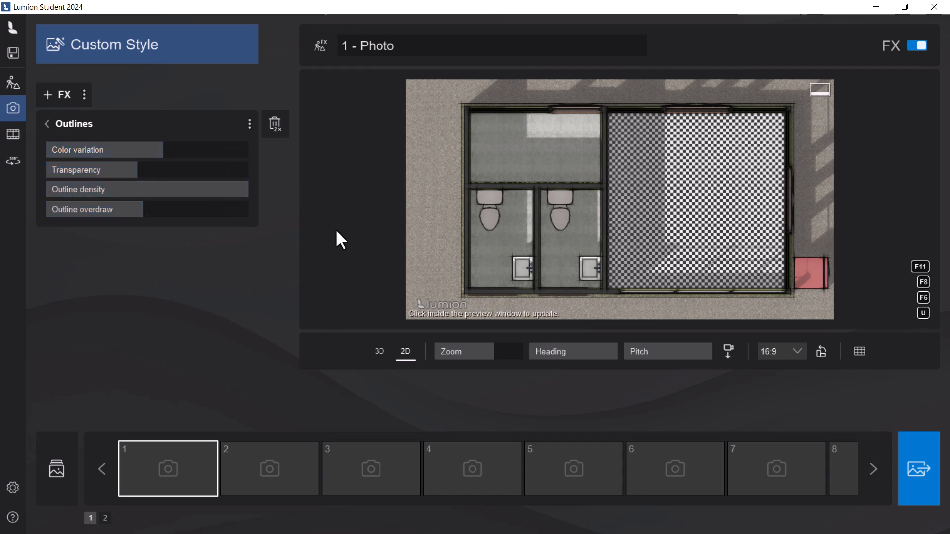
Step: Preview the outlined floor plan full screen with its rendering updated, and return to the photo editor
{"action": "key", "text": "F11"}
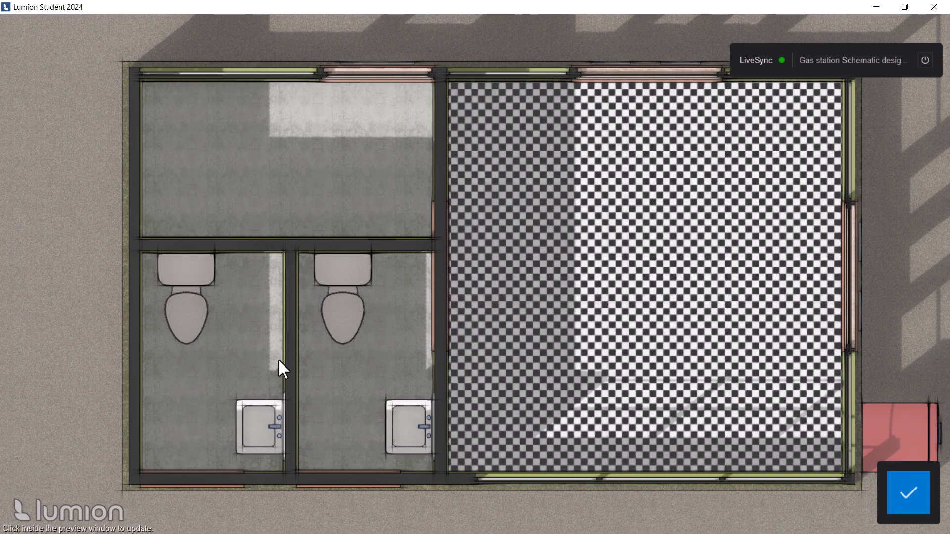
{"action": "left_click", "coordinate": [125, 341]}
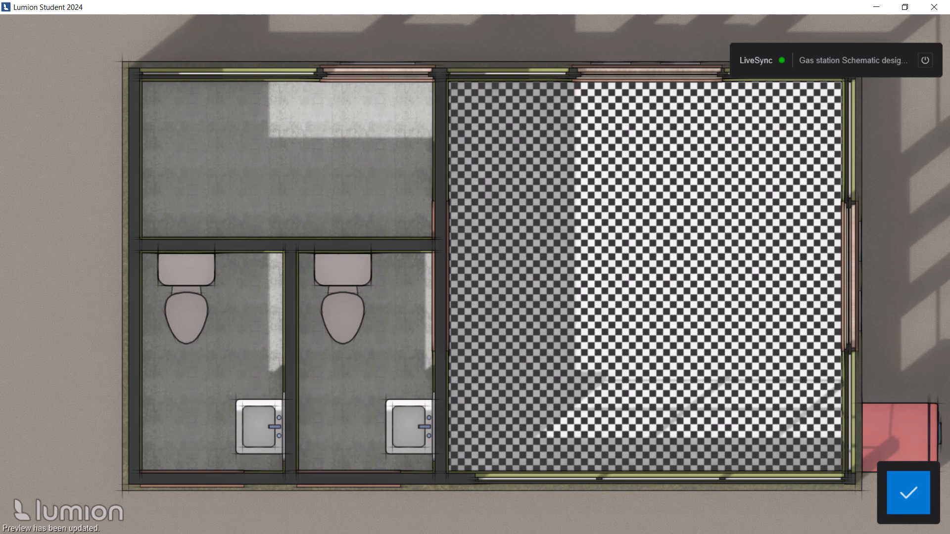
{"action": "key", "text": "F11"}
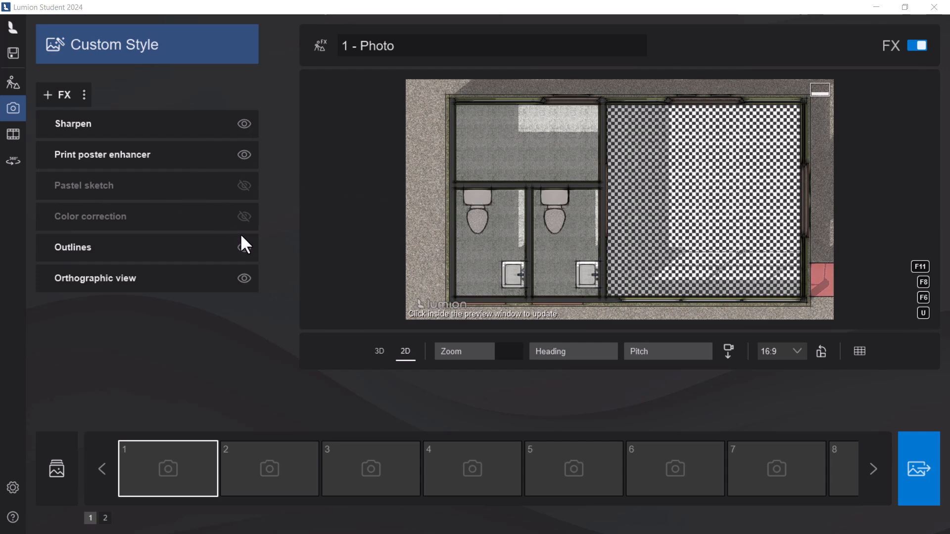
Step: Try the Pastel sketch effect in place of Outlines, restore the Outlines effect, and toggle the full-screen preview
{"action": "left_click", "coordinate": [245, 248]}
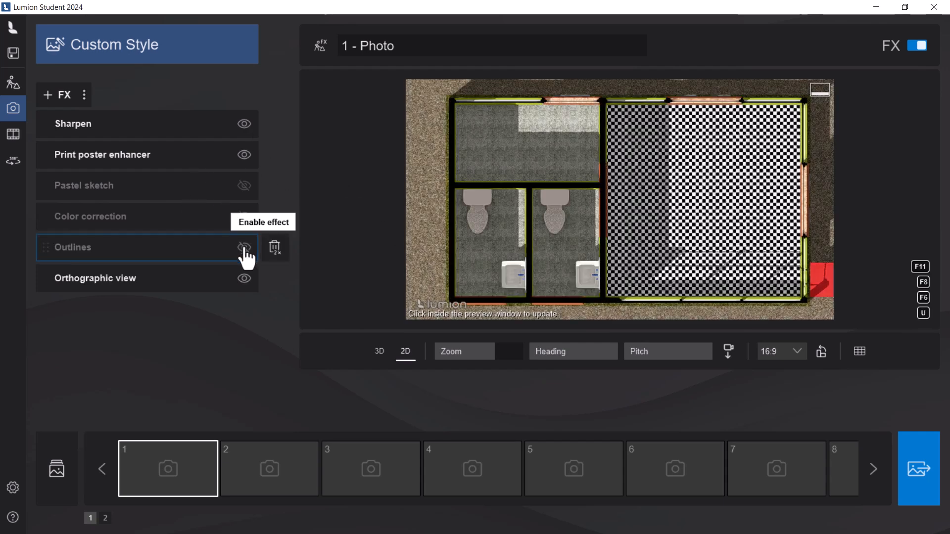
{"action": "left_click", "coordinate": [244, 187]}
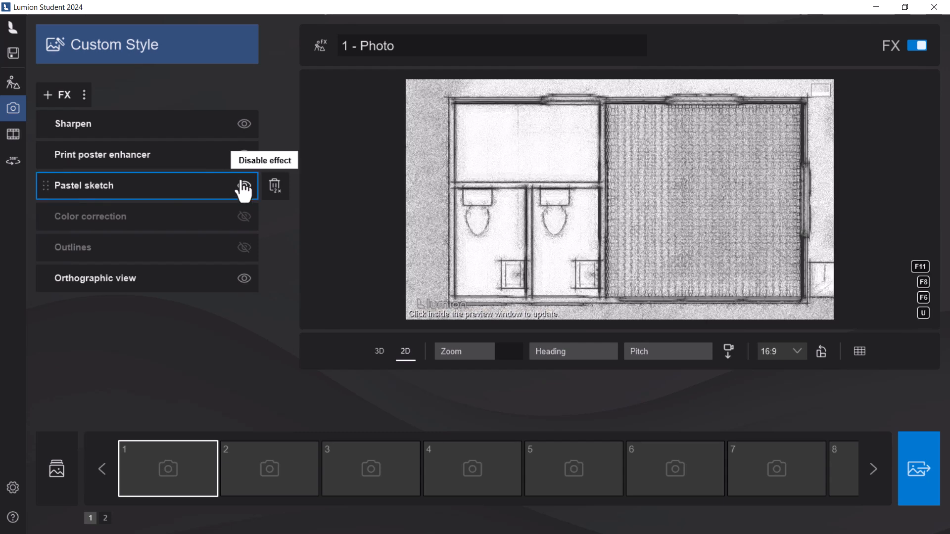
{"action": "left_click", "coordinate": [244, 186]}
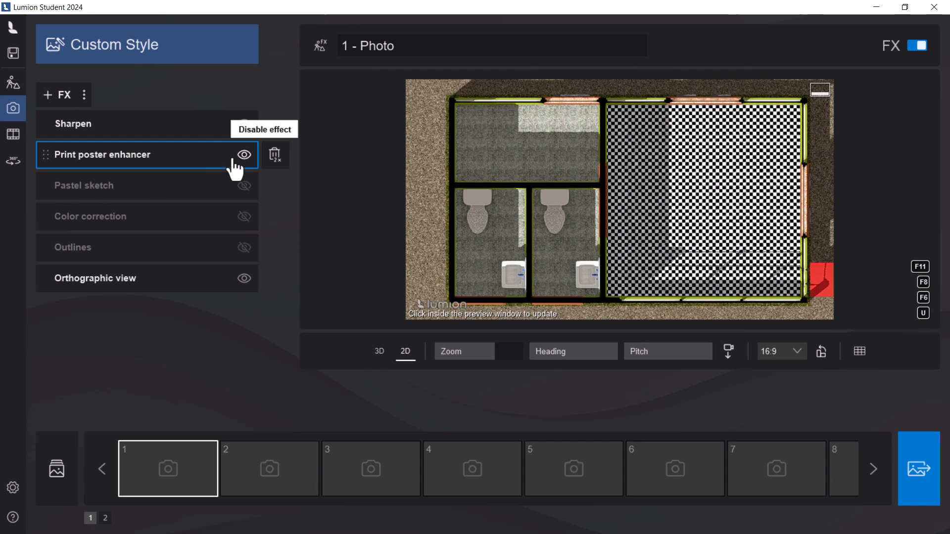
{"action": "left_click", "coordinate": [242, 250]}
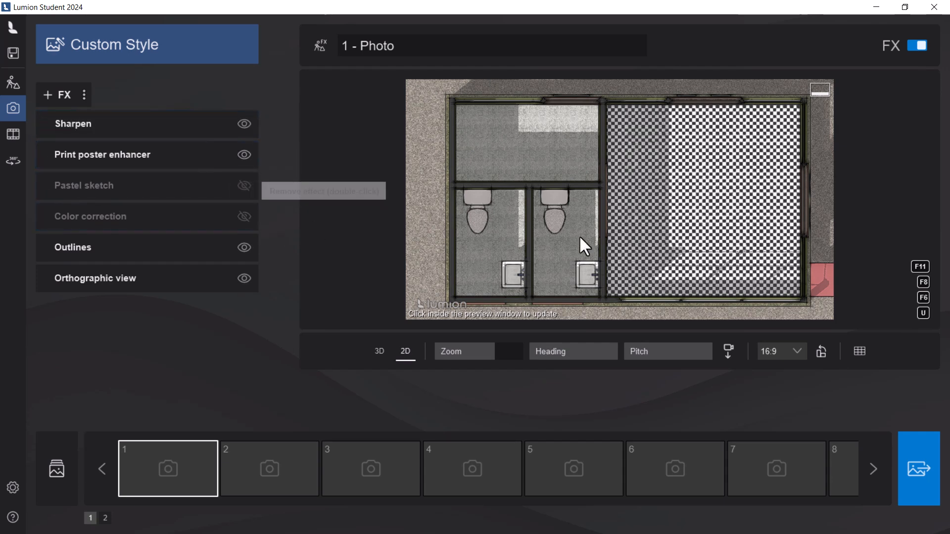
{"action": "key", "text": "F11"}
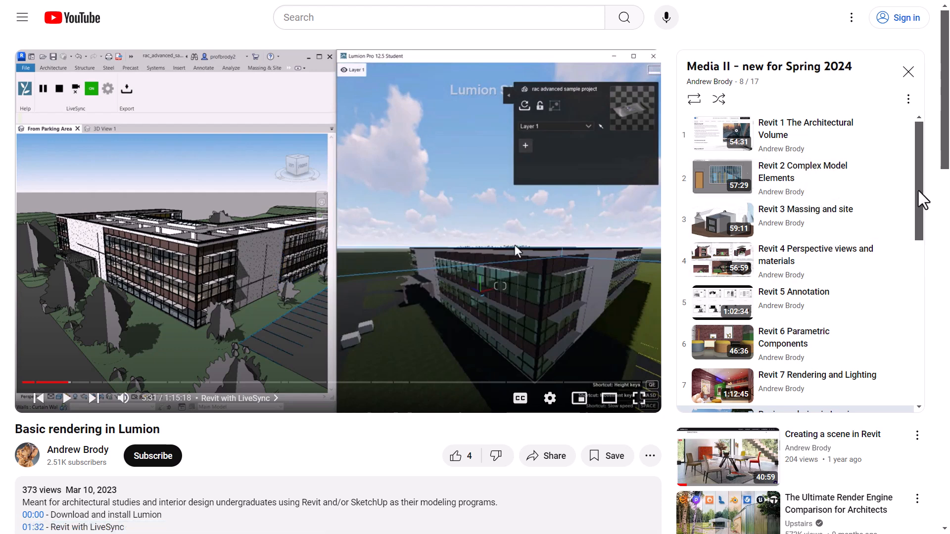
Step: Switch to YouTube and review the chapter list in the "Basic rendering in Lumion" video's description
{"action": "left_click_drag", "start_coordinate": [921, 201], "coordinate": [924, 155]}
{"action": "scroll", "coordinate": [944, 127], "scroll_direction": "down", "scroll_amount": 4}
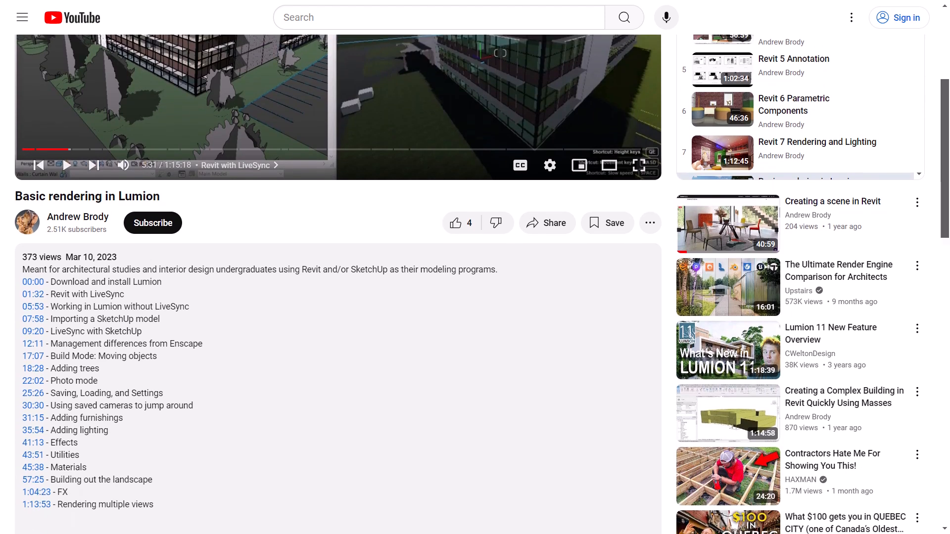
{"action": "scroll", "coordinate": [475, 282], "scroll_direction": "up", "scroll_amount": 5}
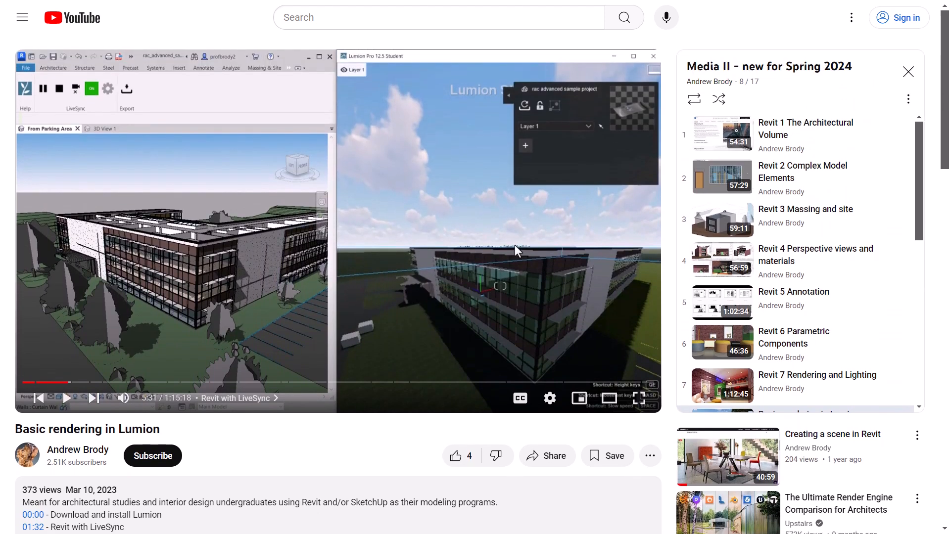
{"action": "scroll", "coordinate": [339, 223], "scroll_direction": "down", "scroll_amount": 3}
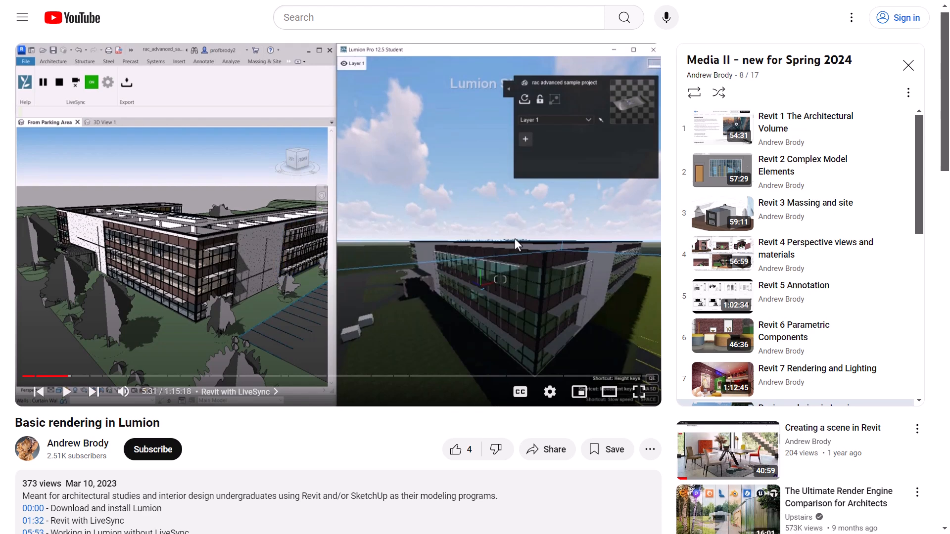
{"action": "scroll", "coordinate": [338, 222], "scroll_direction": "down", "scroll_amount": 2}
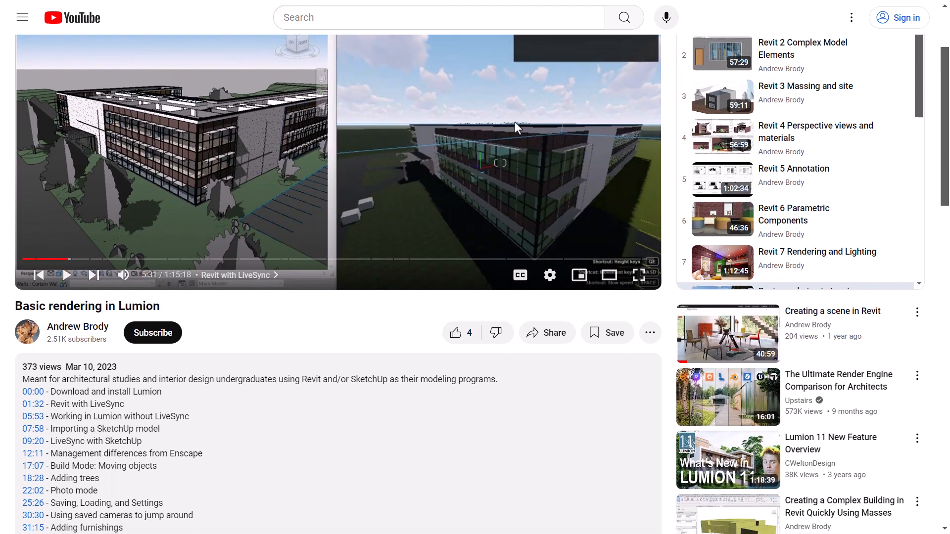
{"action": "scroll", "coordinate": [338, 223], "scroll_direction": "up", "scroll_amount": 4}
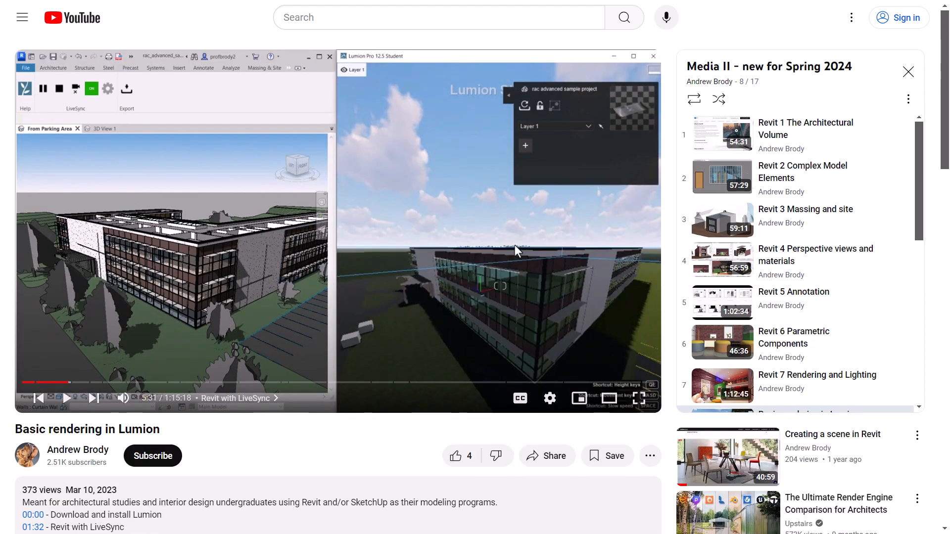